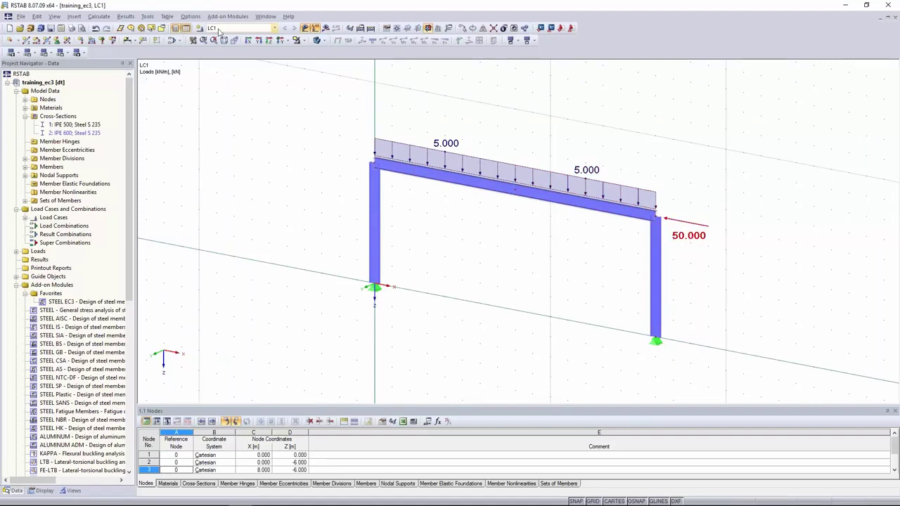
Inspect the continuous beam and its set of members, made up of members 2 and 3, in the frame model
left_click(25, 116)
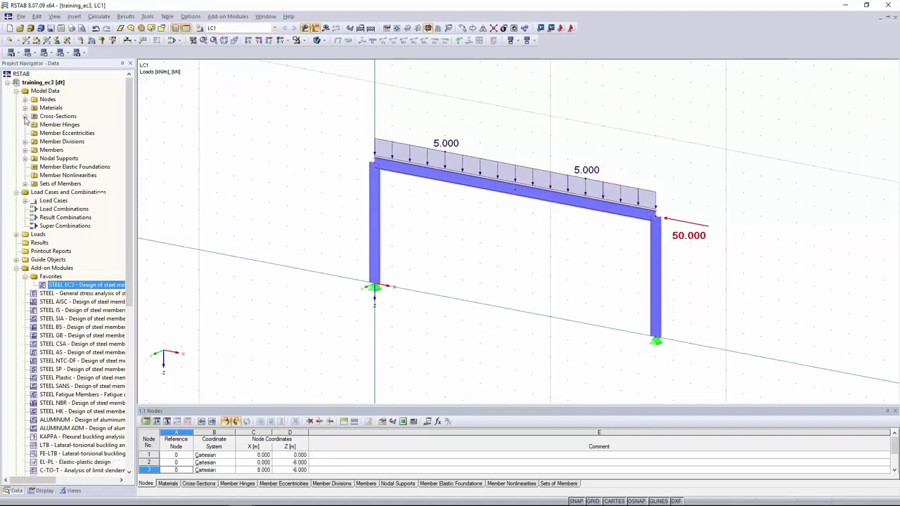
left_click(566, 194)
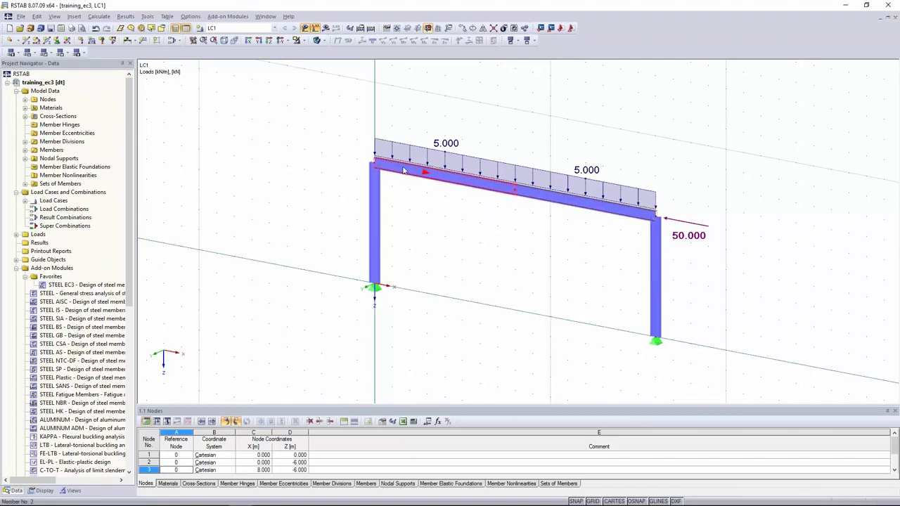
left_click(28, 184)
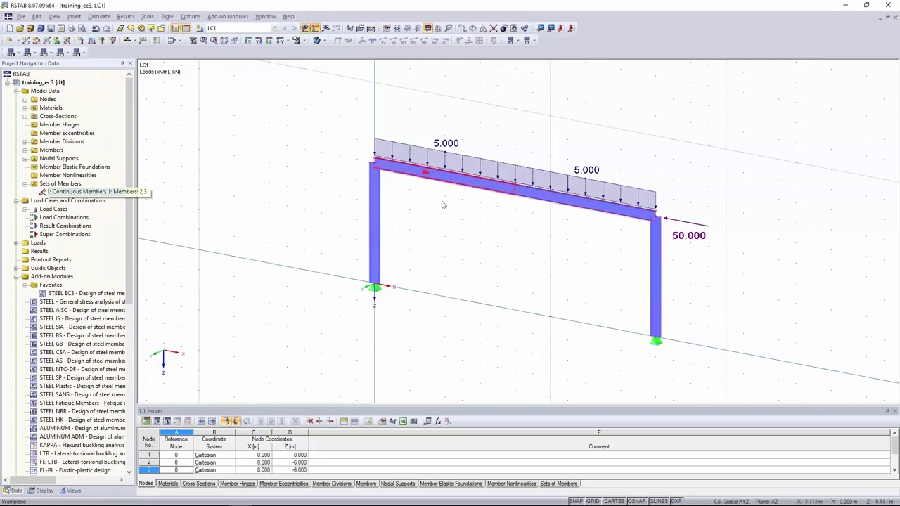
left_click(523, 159)
left_click(39, 184)
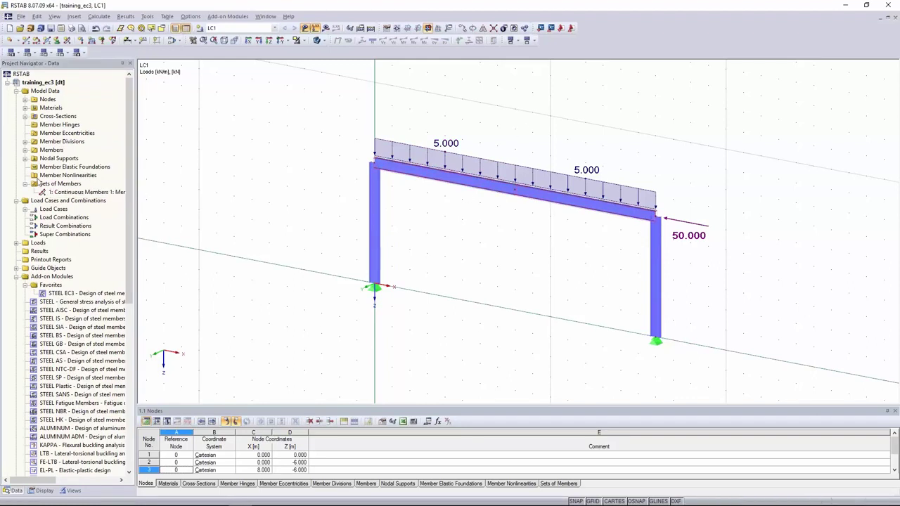
left_click(25, 184)
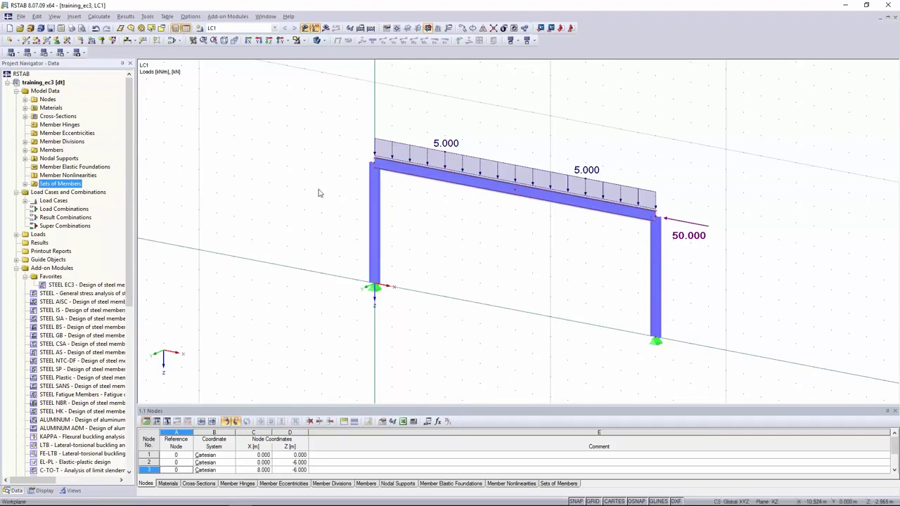
Narrow the project navigator and open the STEEL EC3 add-on module for Eurocode 3 steel member design
left_click_drag(116, 144, 84, 145)
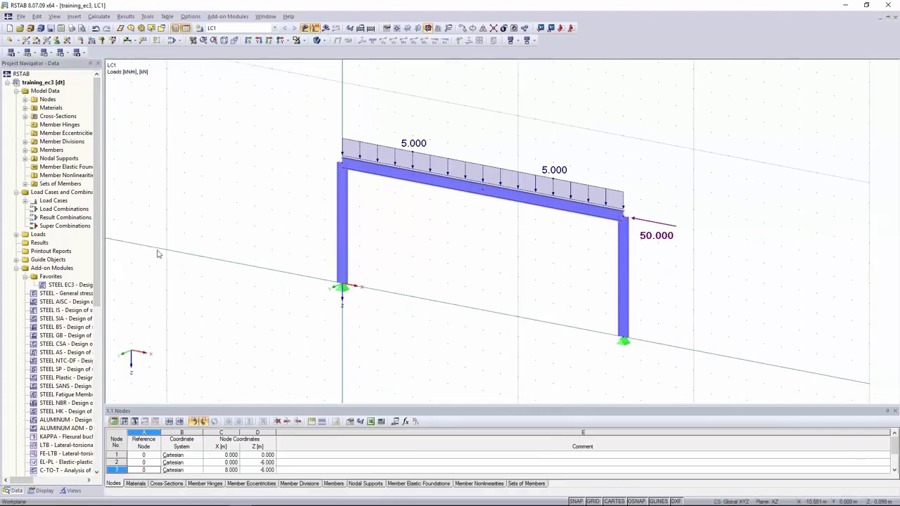
double_click(66, 284)
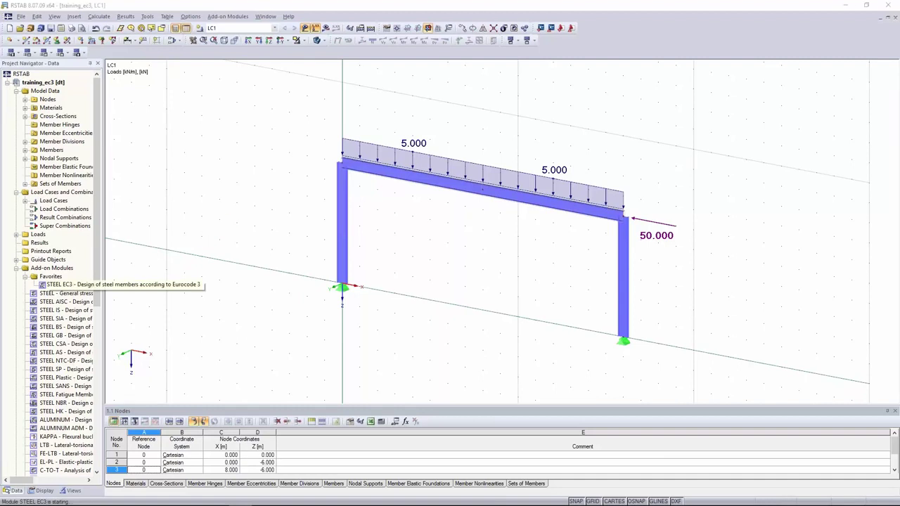
left_click_drag(356, 97, 264, 243)
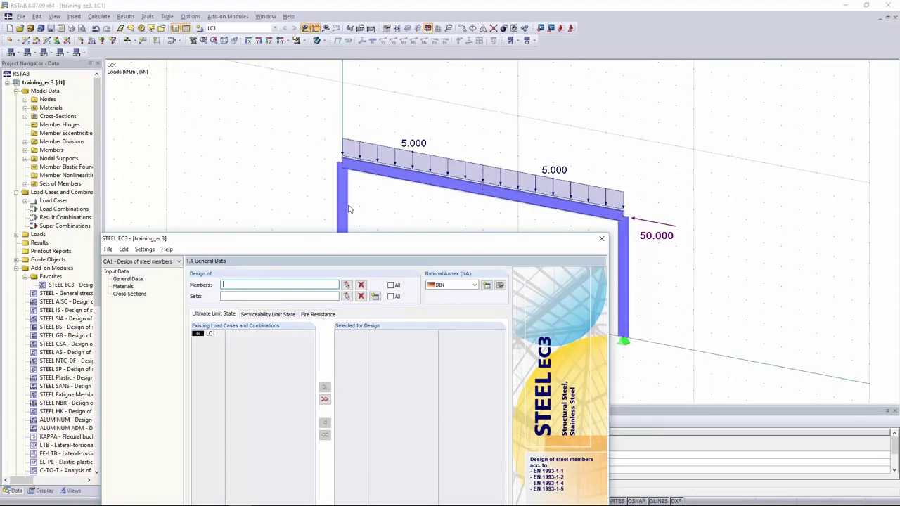
left_click_drag(303, 246, 315, 107)
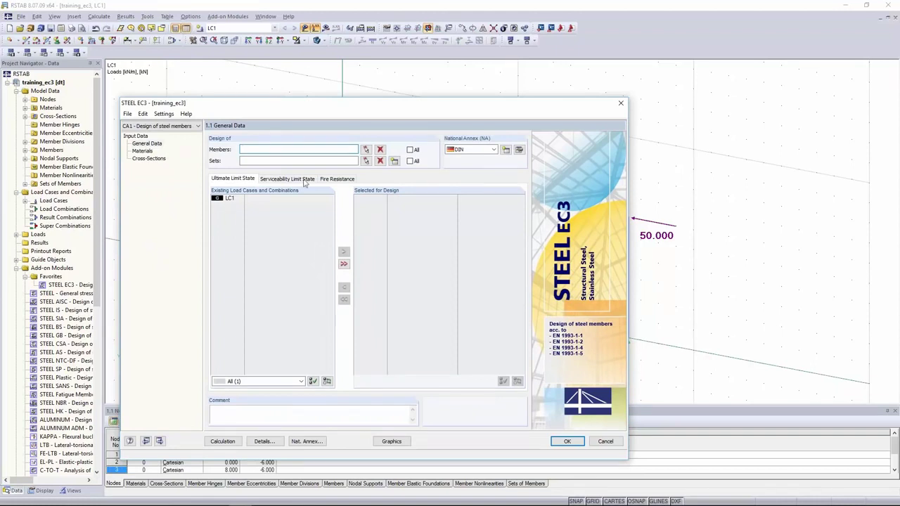
Select load case LC1 for the ultimate limit state design and include all sets of members
double_click(227, 199)
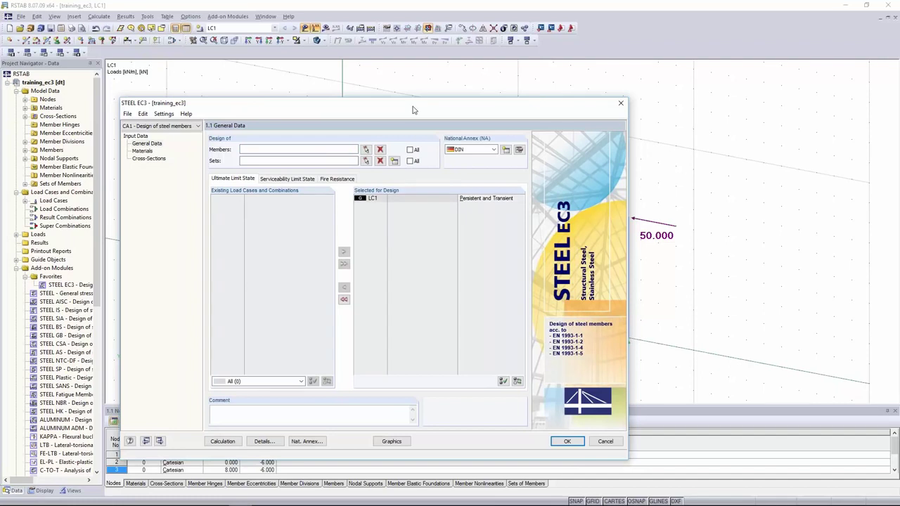
mouse_move(408, 111)
left_mouse_down()
mouse_move(321, 130)
mouse_move(397, 97)
left_mouse_up()
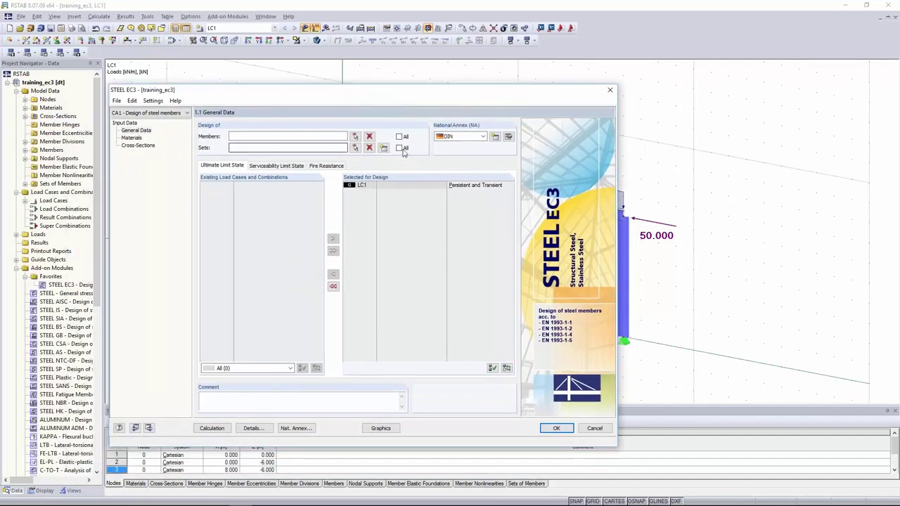
left_click(401, 149)
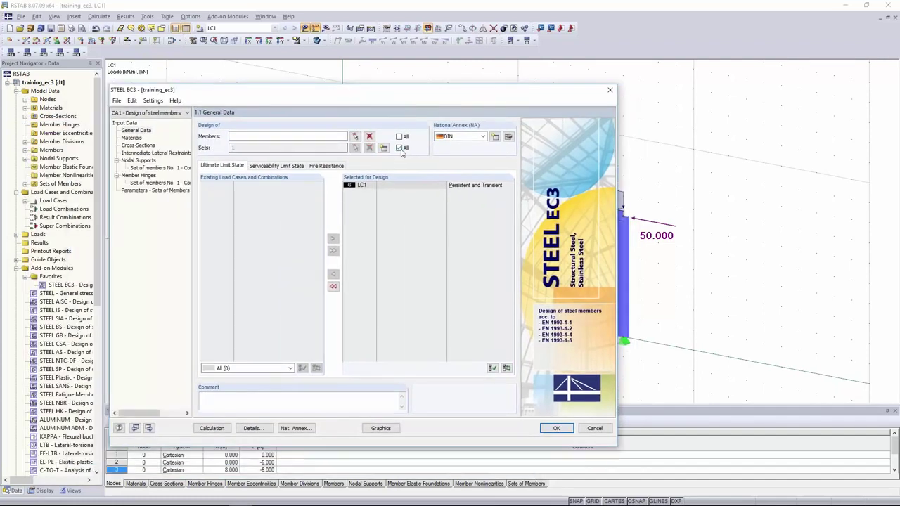
Set the National Annex for the design to CEN (European Union)
left_click(450, 137)
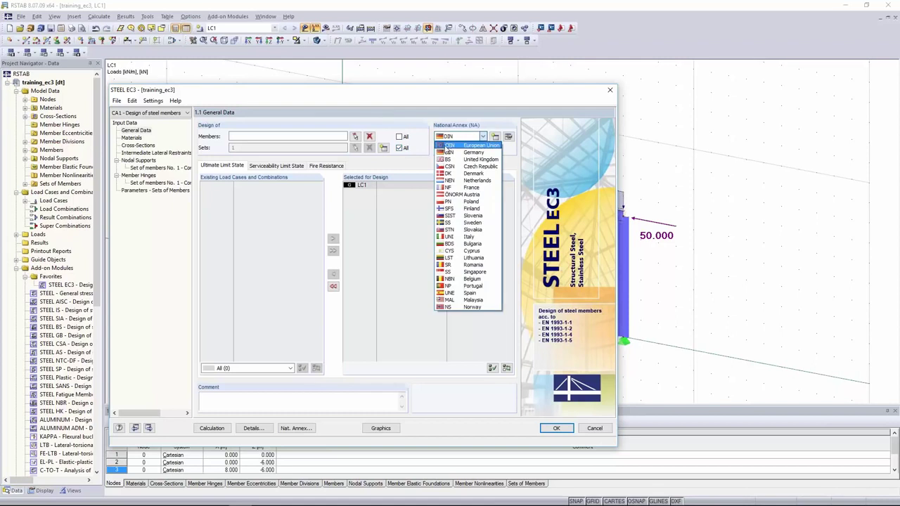
left_click(467, 146)
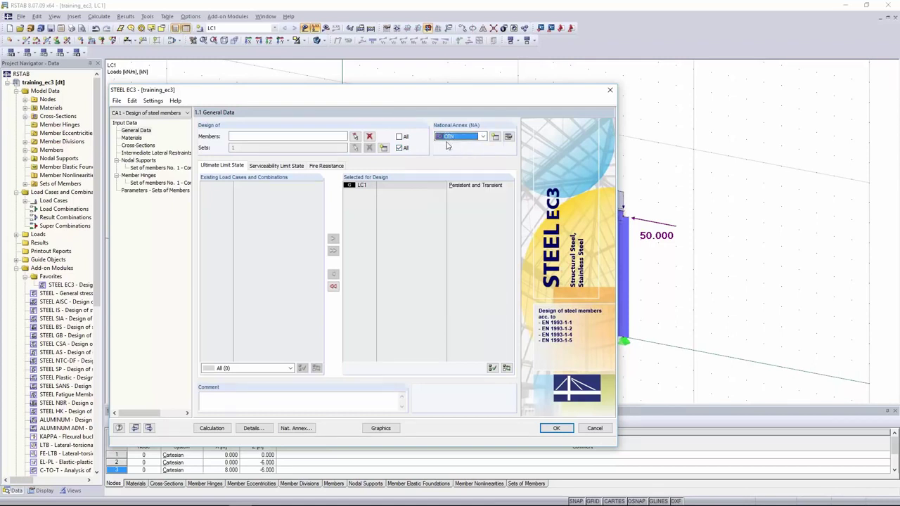
left_click_drag(461, 85, 473, 70)
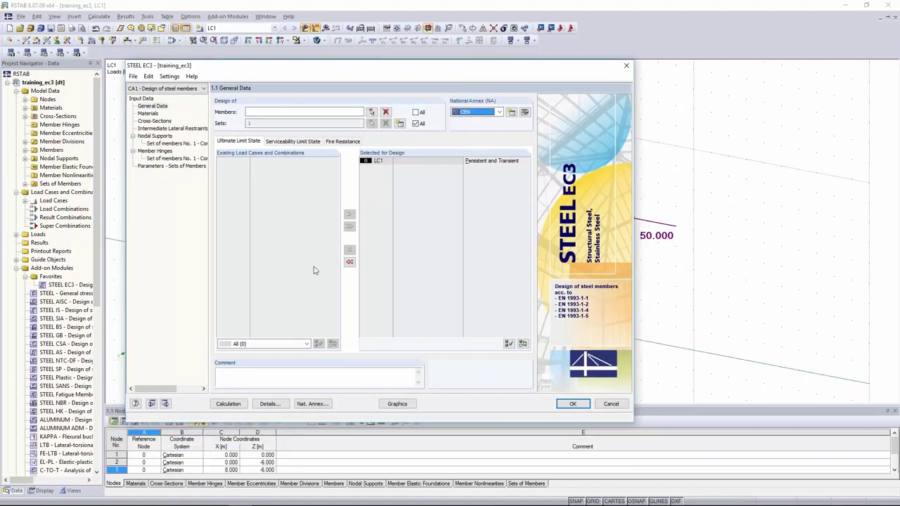
Set the stability analysis method for sets of members to the Equivalent Member Method according to 6.3.1 ... 6.3.3
left_click(268, 404)
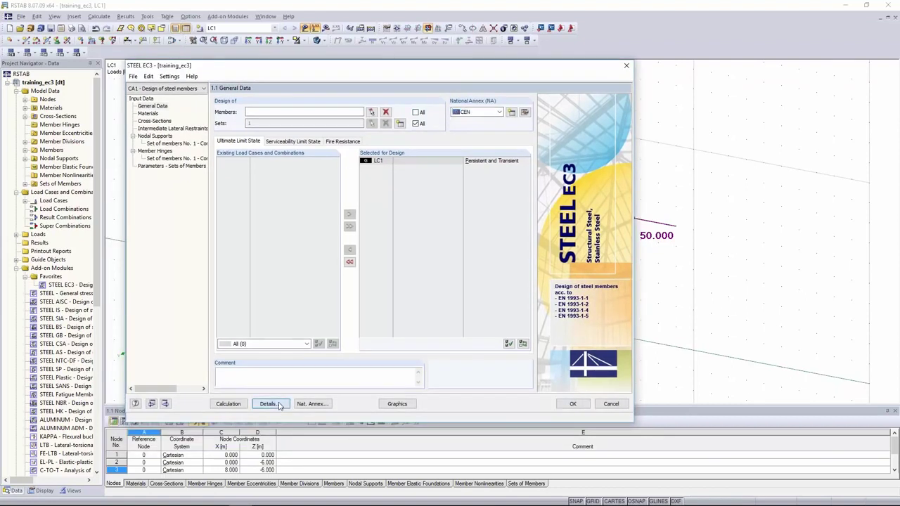
left_click(276, 100)
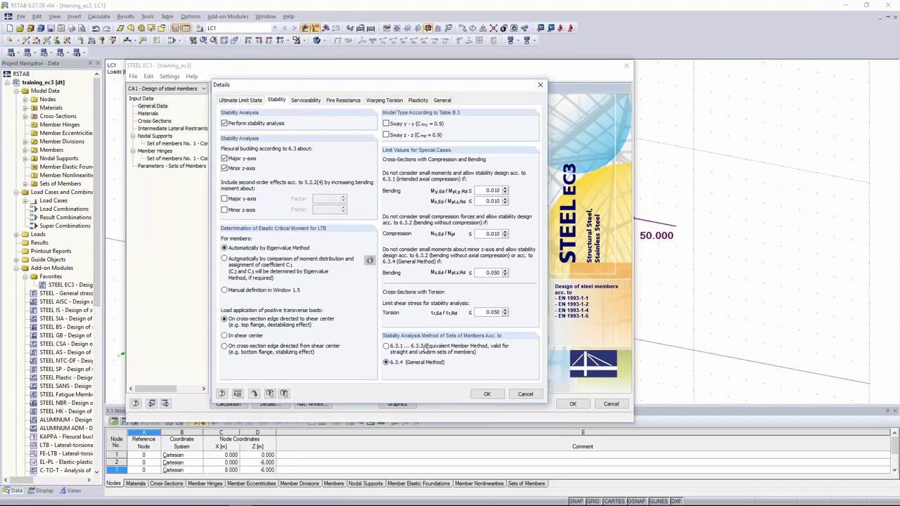
left_click(449, 352)
left_click(486, 394)
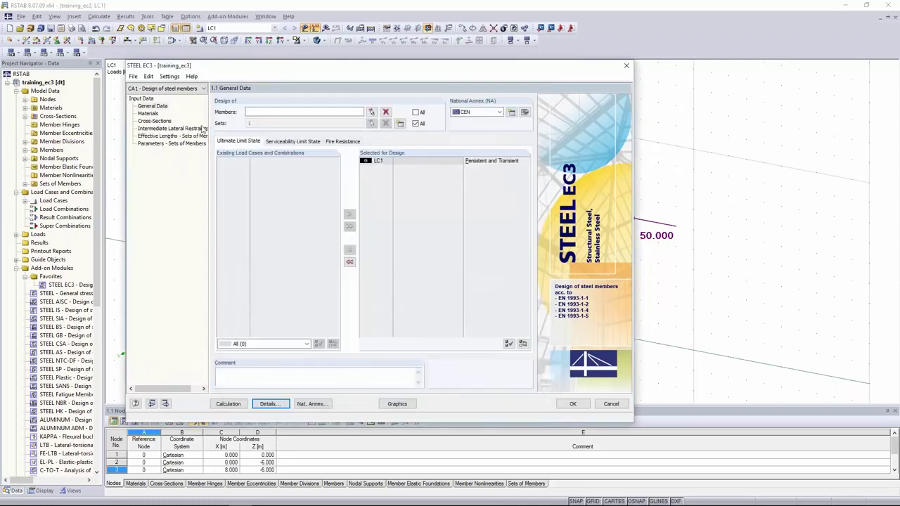
Review the design material and the properties of the beam's IPE 500 cross-section
left_click(155, 116)
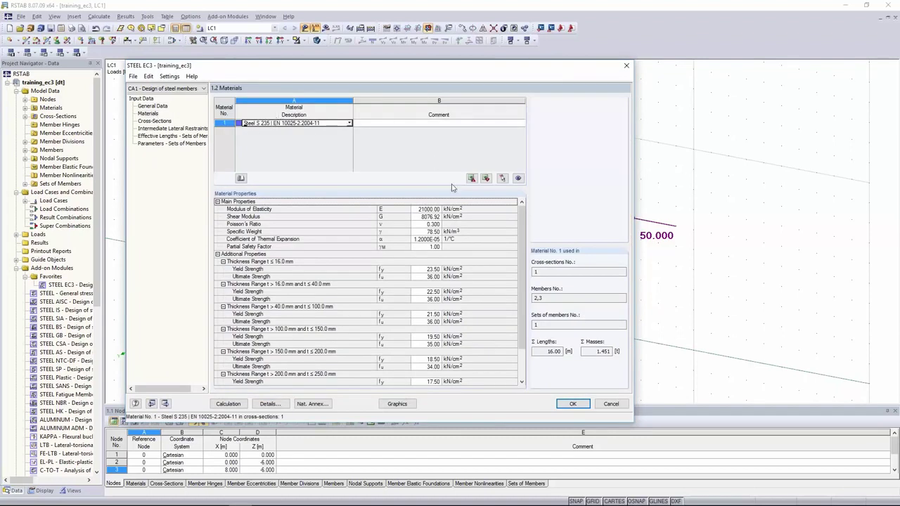
left_click(158, 121)
left_click(291, 123)
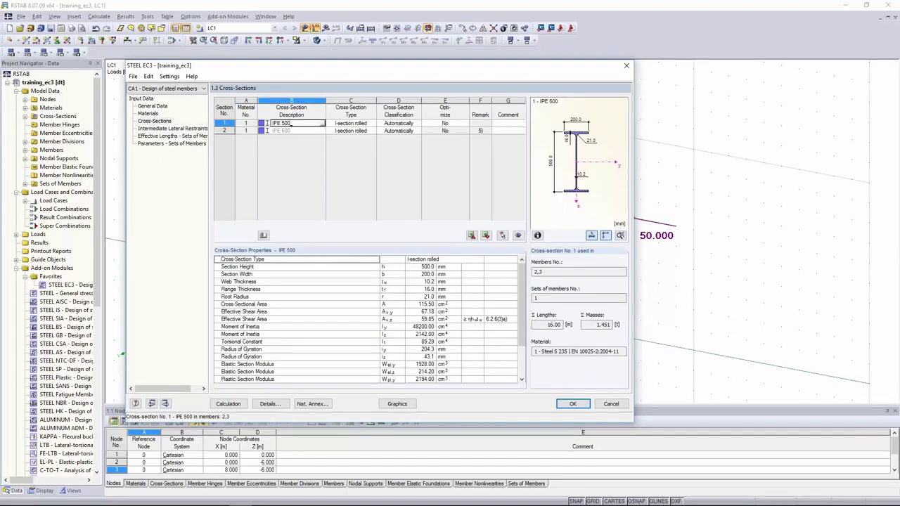
Try out an intermediate lateral restraint on member 2, checking its location in the model, and switch it off again
left_click(172, 129)
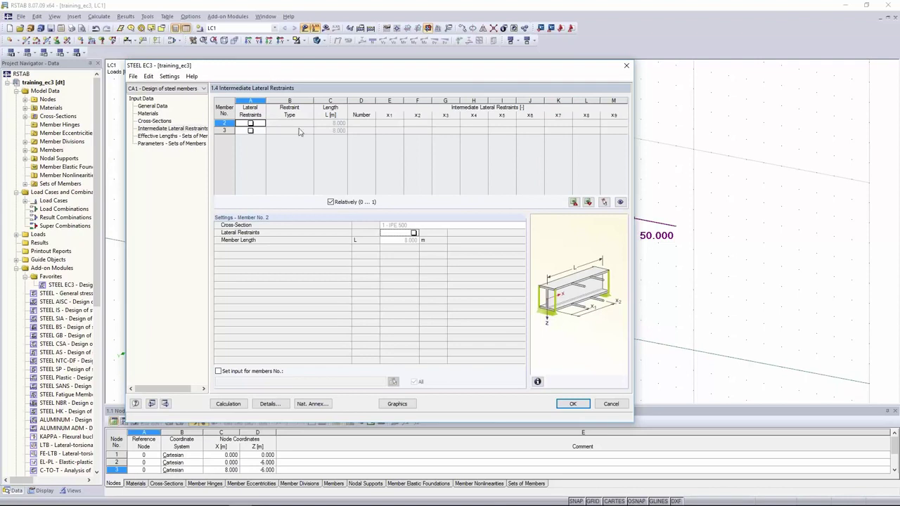
left_click_drag(310, 70, 318, 265)
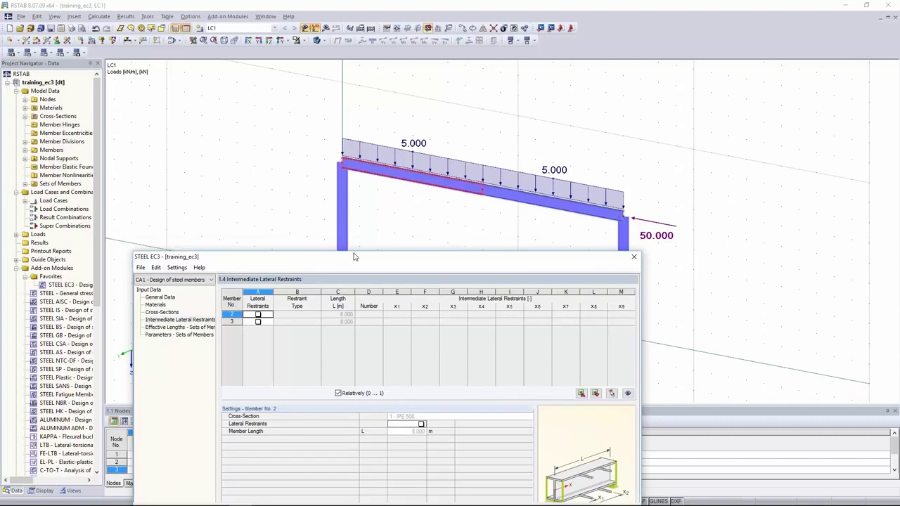
left_click_drag(353, 264, 361, 77)
left_click(266, 131)
left_click(313, 263)
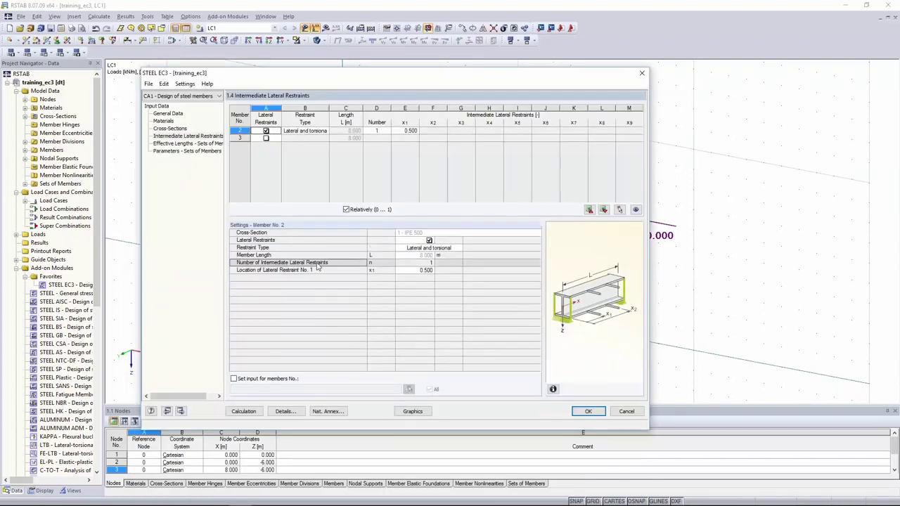
left_click_drag(436, 73, 428, 225)
left_click(266, 283)
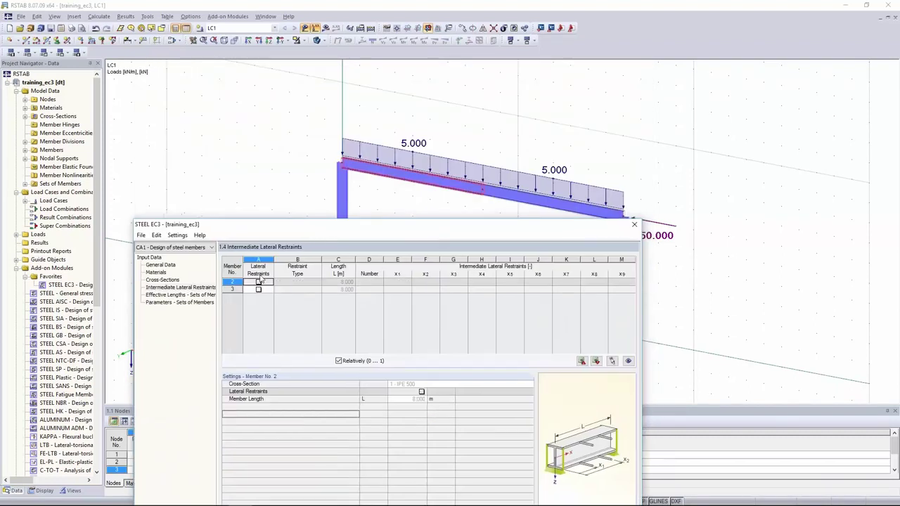
left_click_drag(265, 225, 297, 77)
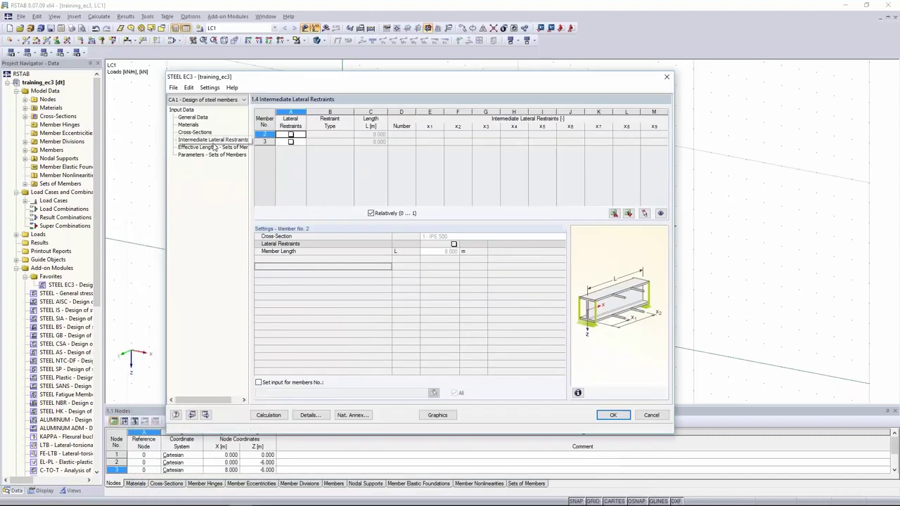
Examine the set of members' effective length factors and lengths for buckling about axes y and z and for lateral-torsional buckling
left_click(203, 147)
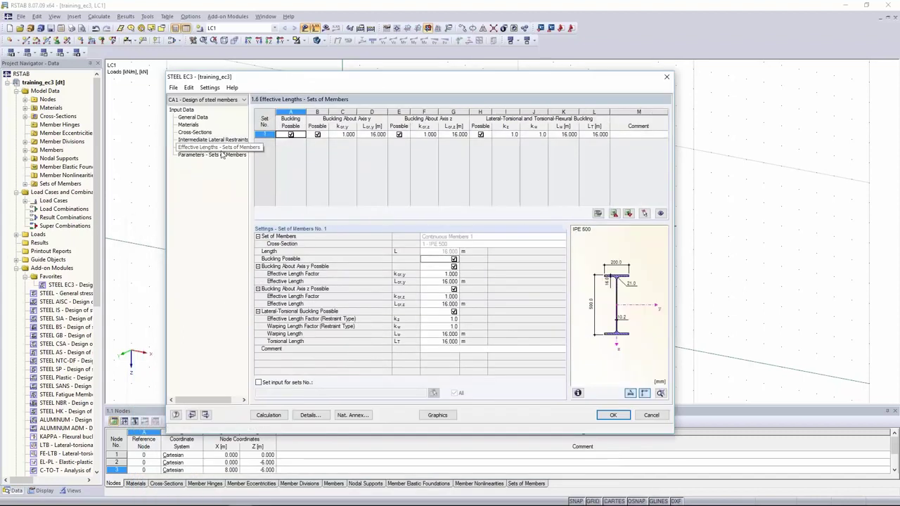
left_click(364, 135)
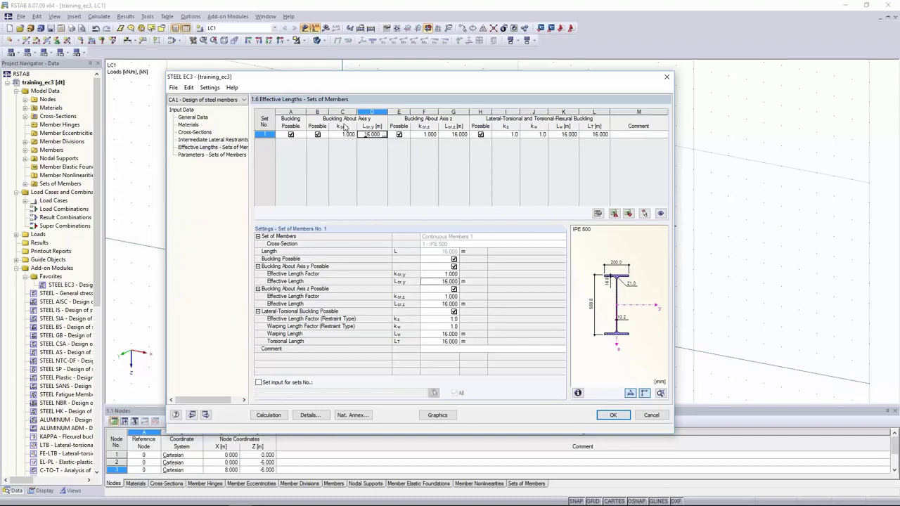
left_click(455, 133)
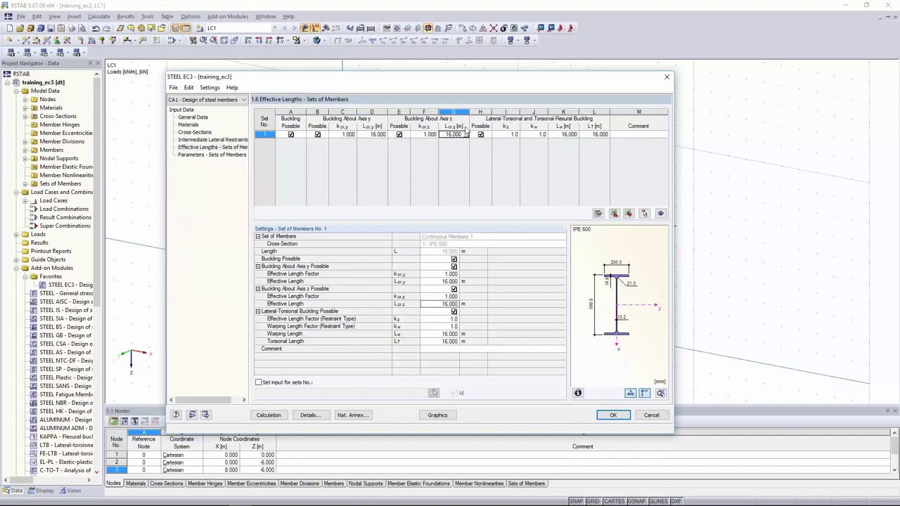
left_click_drag(571, 133, 485, 137)
left_click_drag(596, 137, 487, 139)
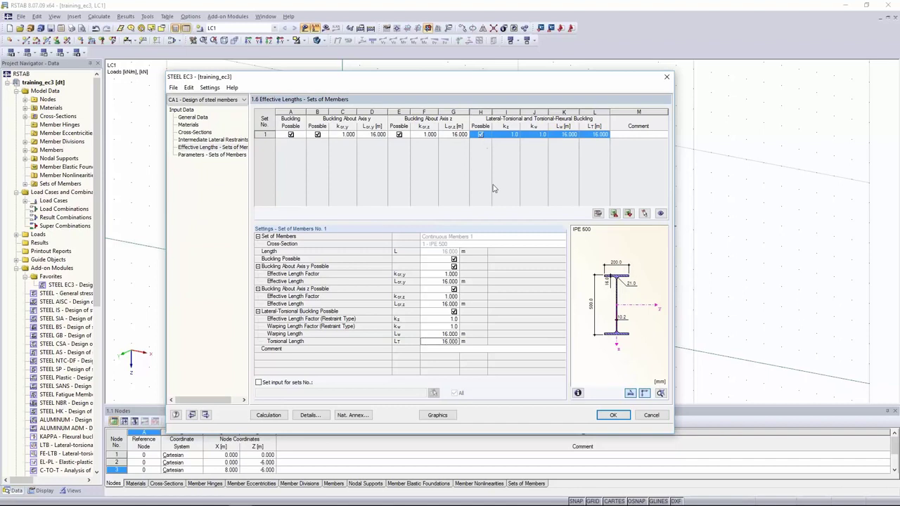
left_click(508, 134)
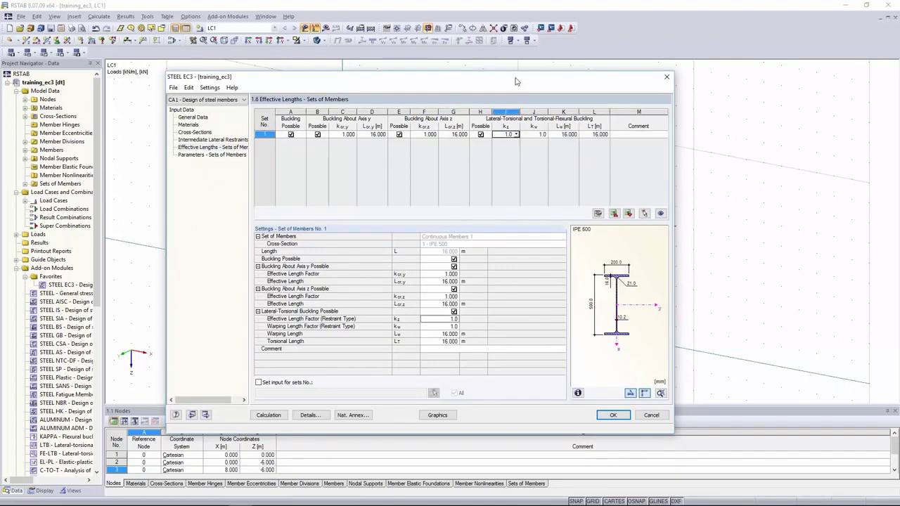
left_click_drag(515, 81, 513, 84)
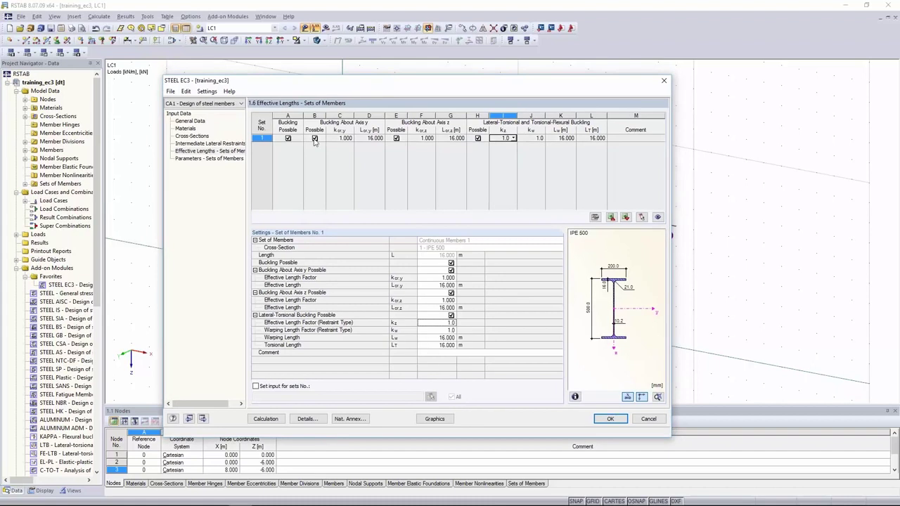
left_click_drag(338, 138, 458, 144)
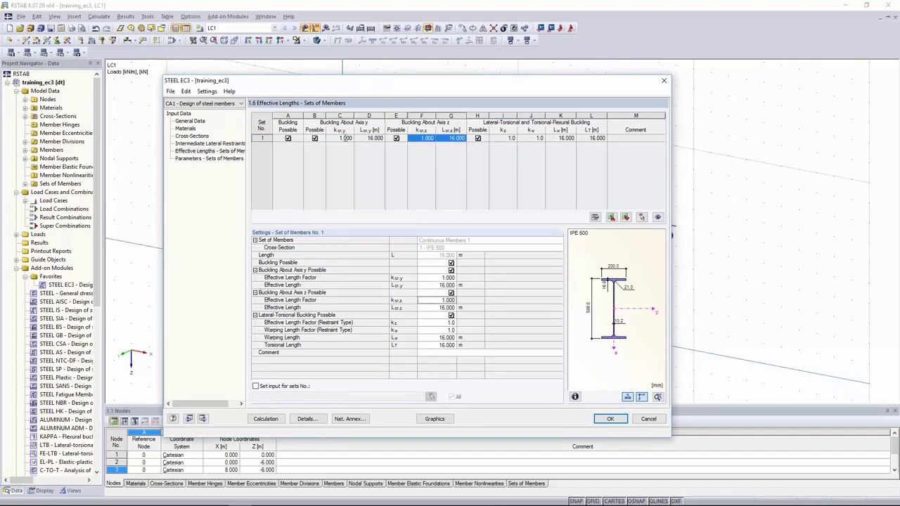
left_click(340, 139)
left_click(420, 139)
left_click_drag(493, 139, 534, 138)
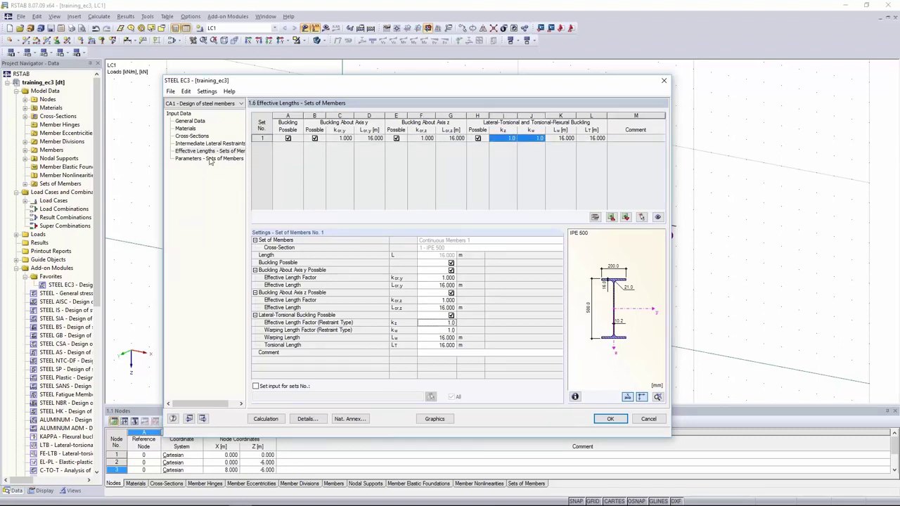
Run the STEEL EC3 calculation and select the governing LC1 design in the results by load case
left_click(267, 421)
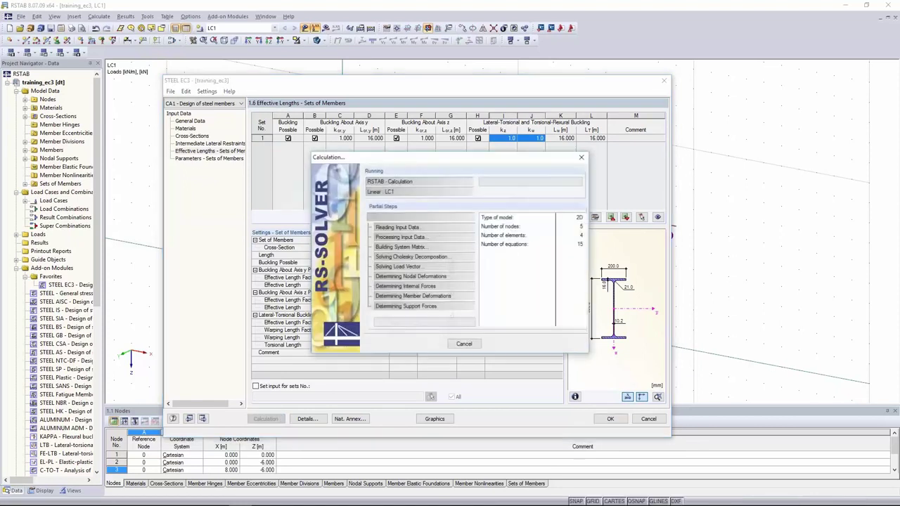
left_click(454, 145)
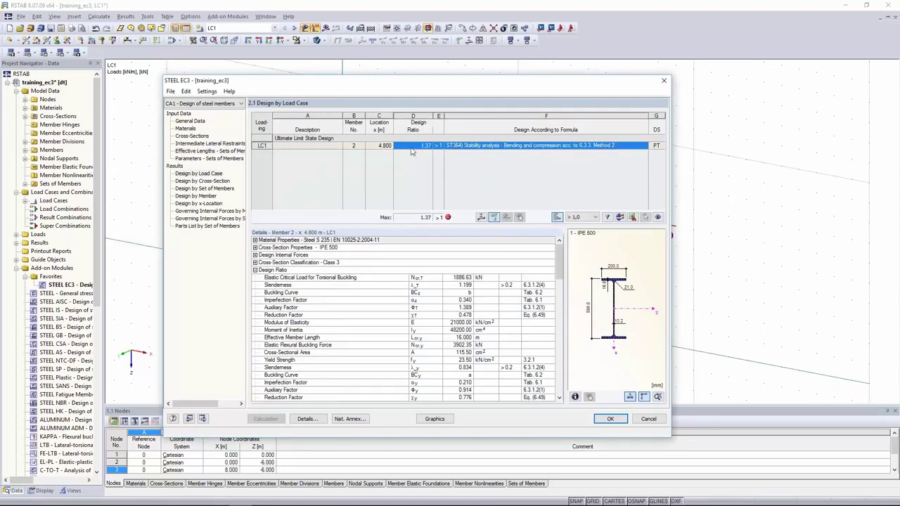
Examine the flange and web checks in the cross-section classification details of the LC1 design for member 2
left_click_drag(428, 87, 451, 104)
left_click(258, 281)
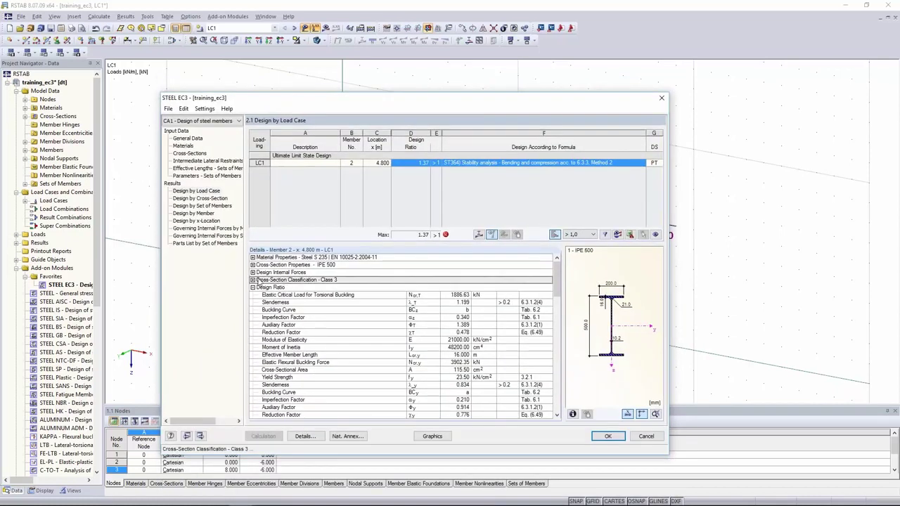
left_click(253, 280)
left_click_drag(271, 287, 460, 347)
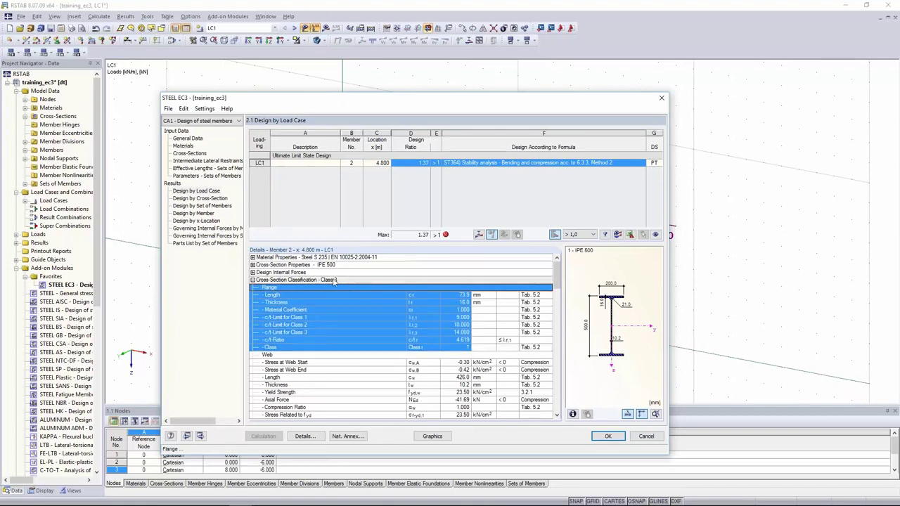
left_click(278, 284)
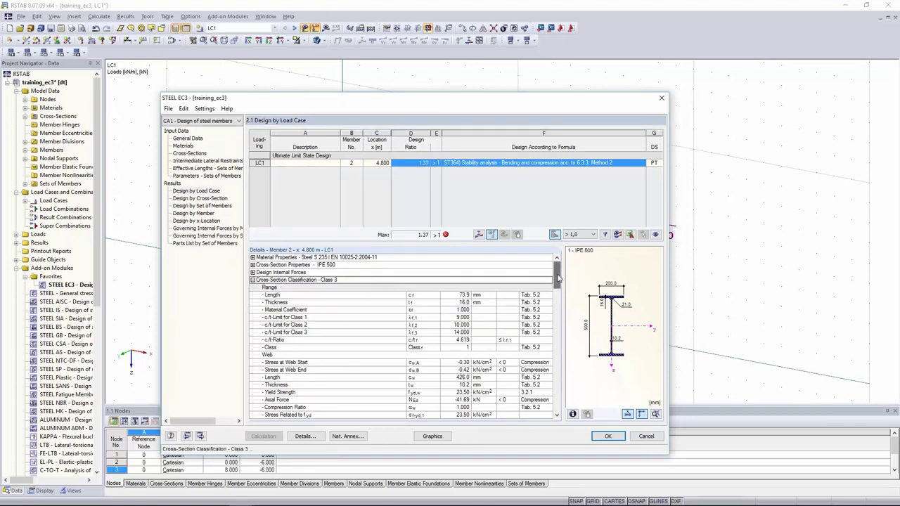
scroll(557, 285, "down", 3)
scroll(557, 284, "down", 5)
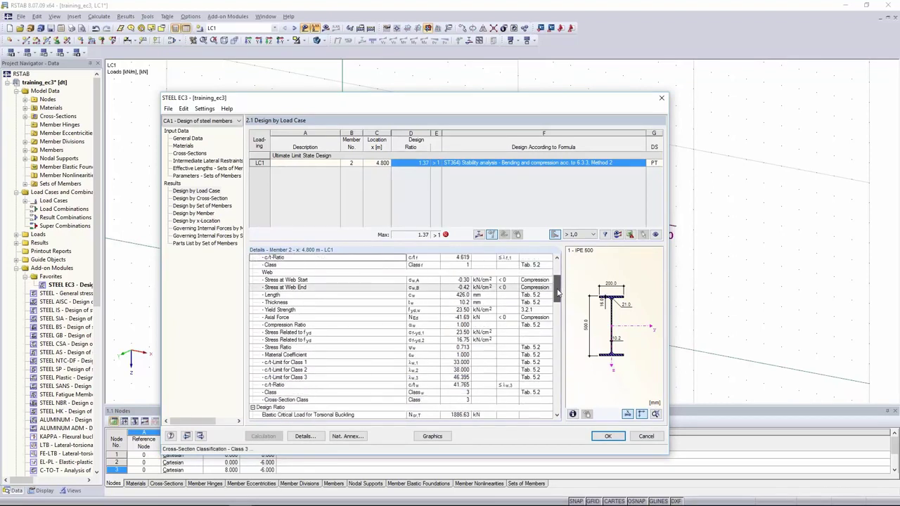
scroll(557, 285, "up", 4)
scroll(558, 285, "up", 5)
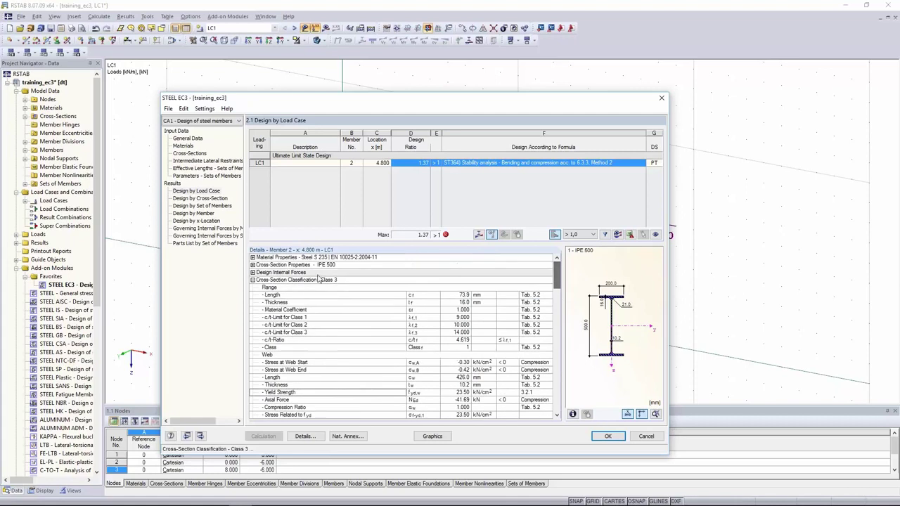
double_click(309, 280)
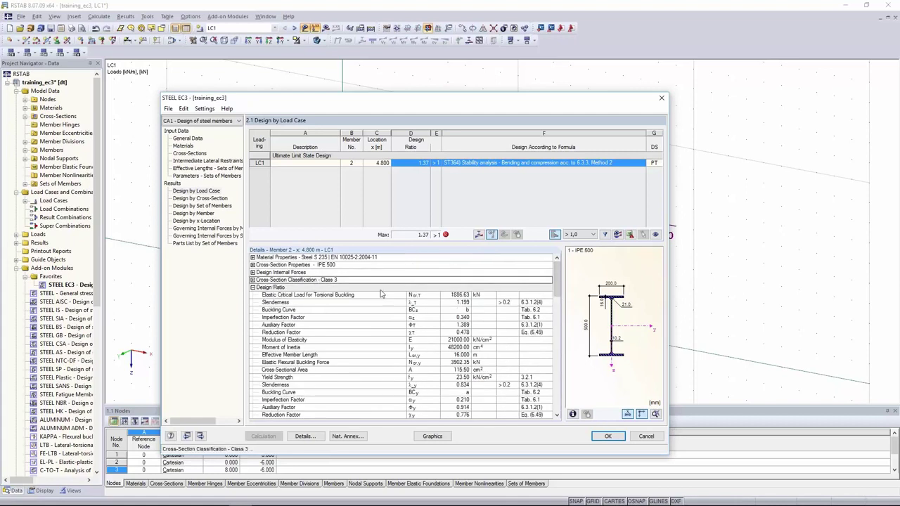
Examine the design ratio details, covering the critical buckling loads, the elastic critical moment for lateral-torsional buckling and the moment factors
left_click_drag(380, 294, 455, 296)
left_click_drag(436, 355, 450, 362)
left_click_drag(557, 281, 561, 329)
left_click(414, 326)
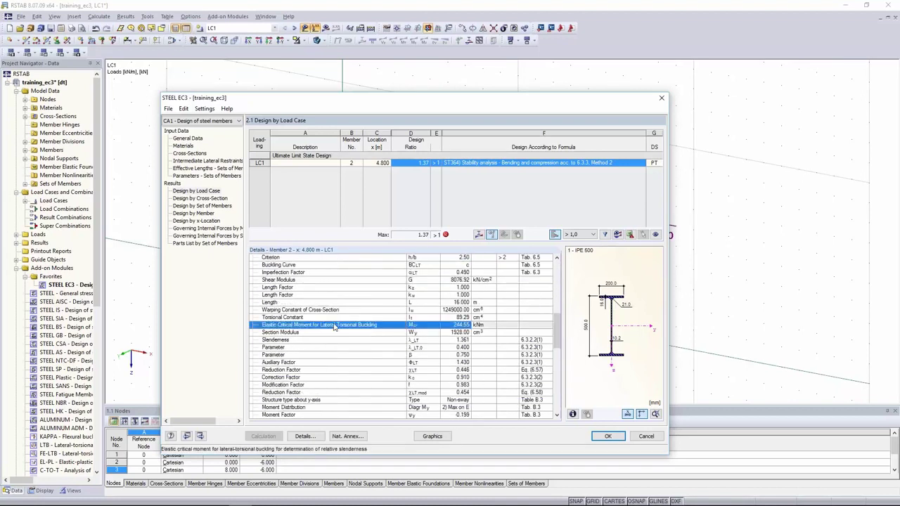
scroll(450, 330, "down", 6)
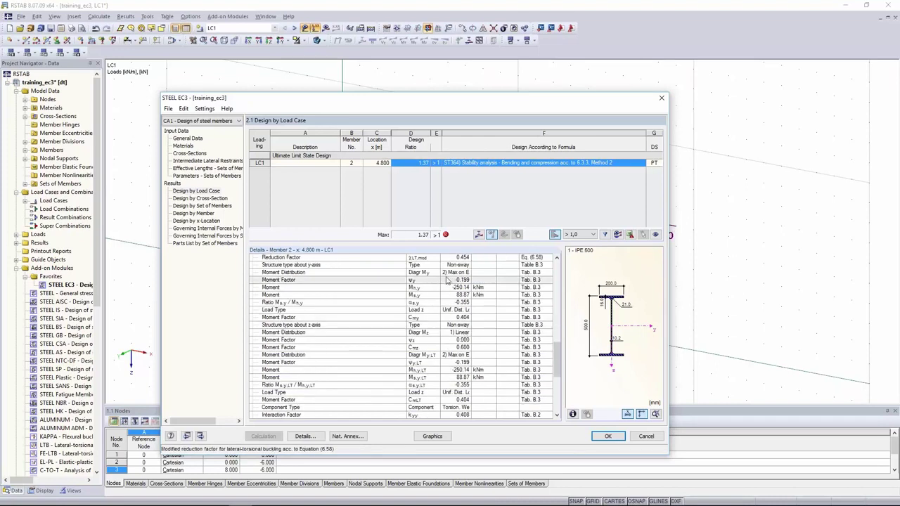
Show the STEEL EC3 results graphically on the frame and display the cross-section classification along the beam
left_click(442, 437)
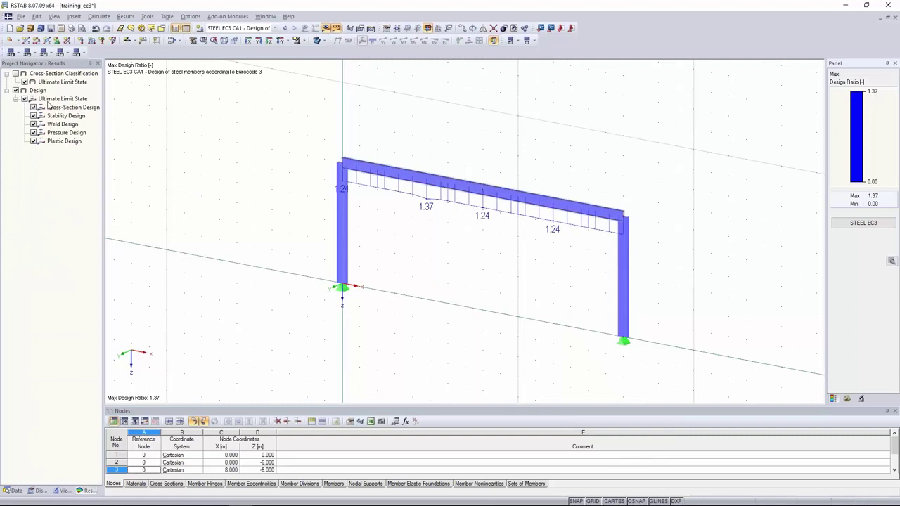
left_click(16, 74)
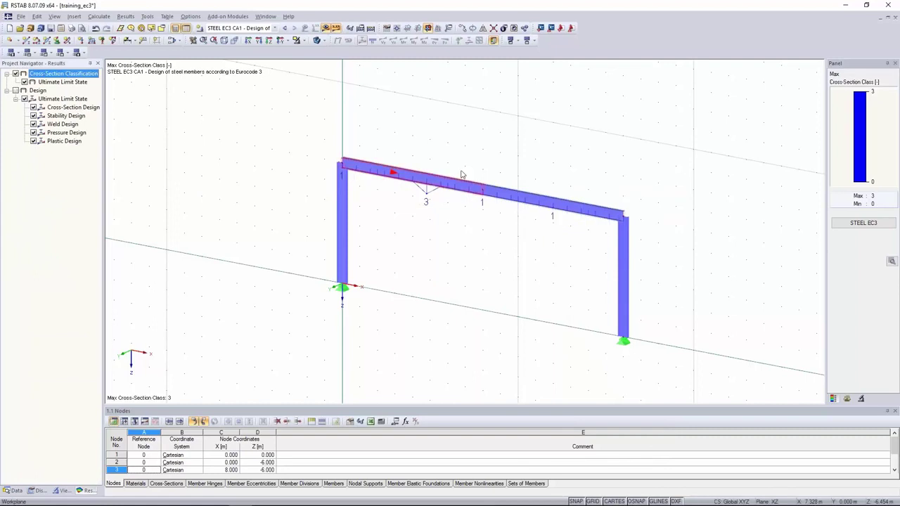
mouse_move(427, 190)
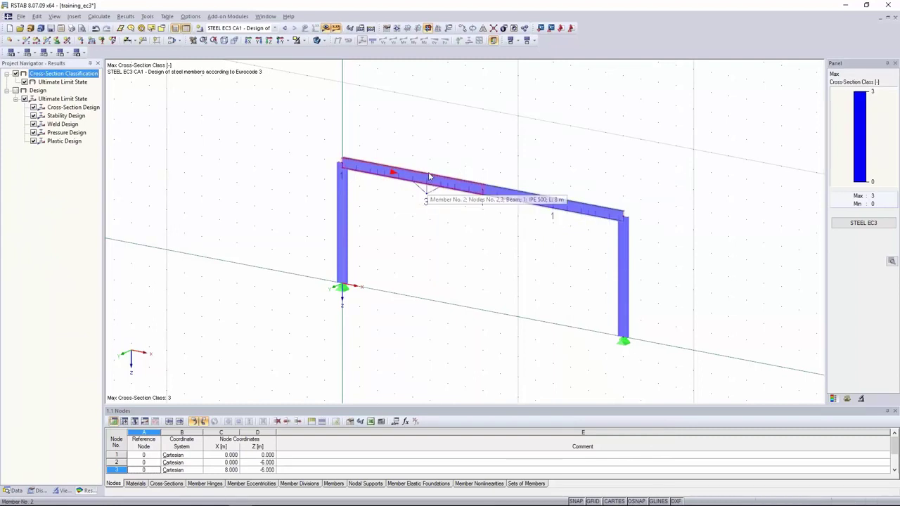
Compare the LC1 internal forces My and N on the frame, returning to the STEEL EC3 CA1 results
left_click(256, 28)
left_click(254, 36)
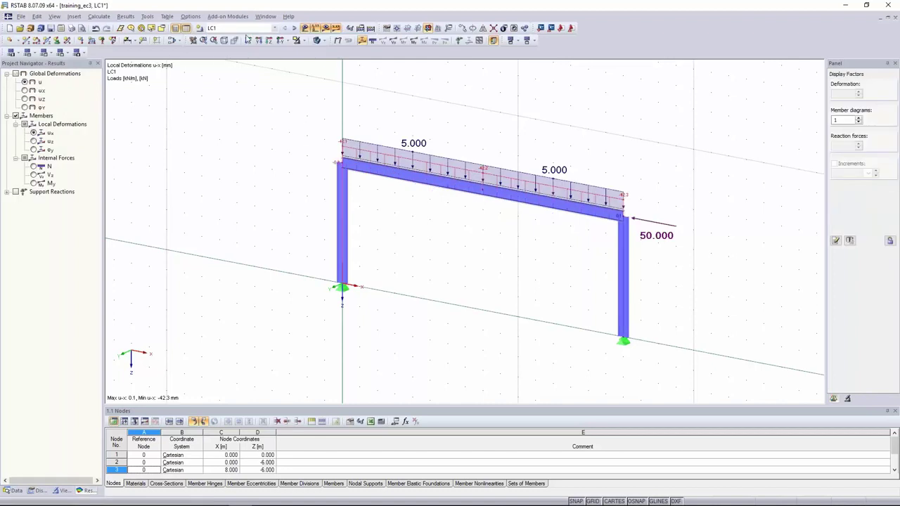
left_click(34, 183)
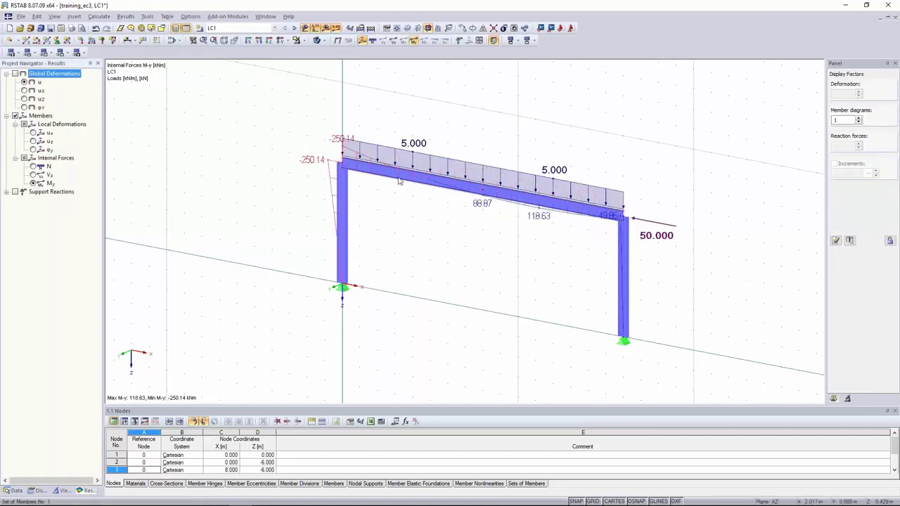
left_click(33, 166)
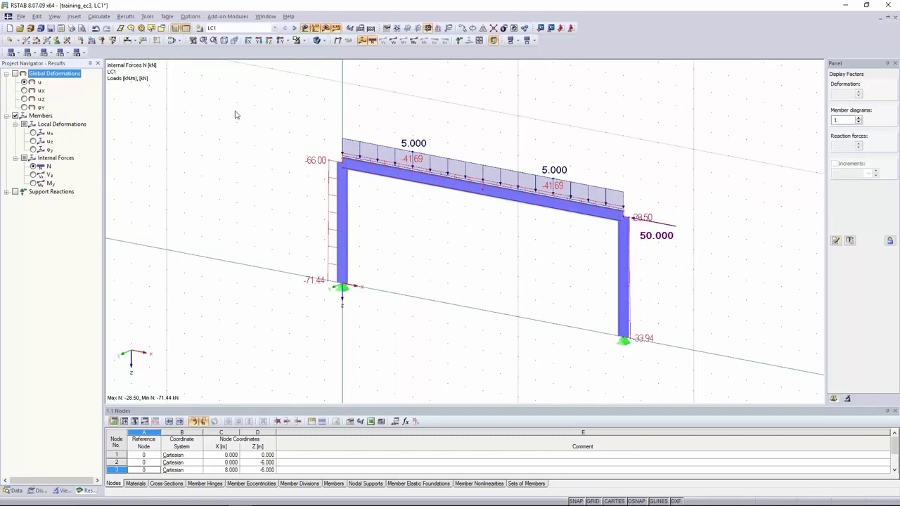
left_click(273, 28)
left_click(267, 42)
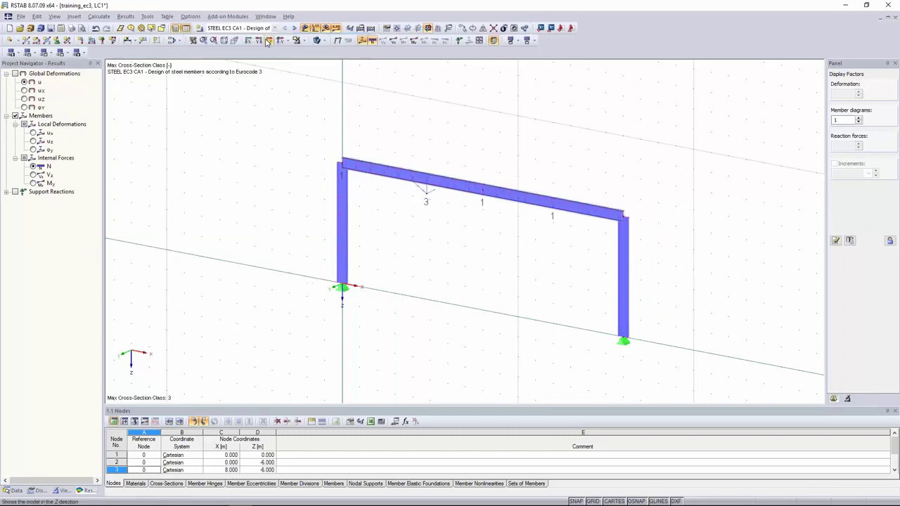
Reopen the STEEL EC3 module and examine the elastic critical moment for lateral-torsional buckling together with the mode shape for LC1
left_click(227, 17)
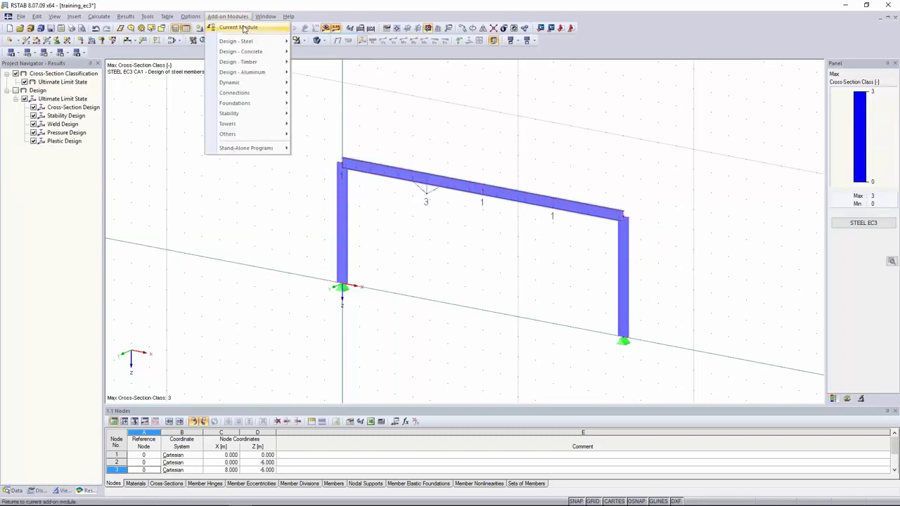
left_click(239, 27)
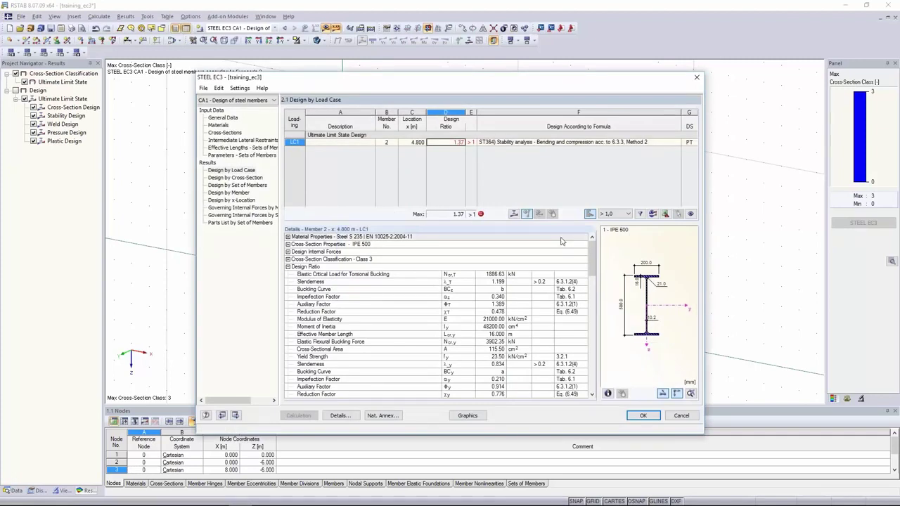
left_click_drag(594, 257, 596, 314)
left_click(461, 297)
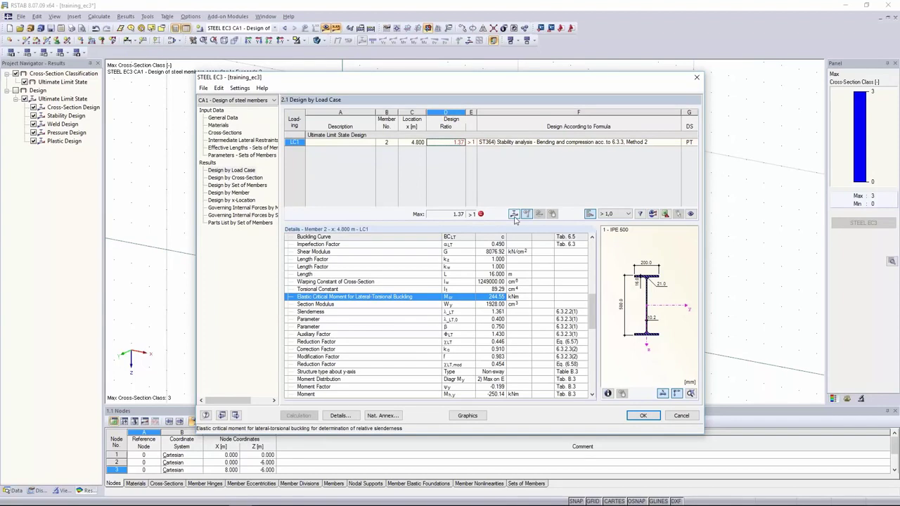
left_click(515, 215)
middle_click_drag(535, 183, 406, 291, "ctrl")
left_click(366, 407)
left_click(366, 407)
mouse_move(530, 244)
middle_mouse_down("ctrl")
mouse_move(399, 217)
mouse_move(428, 190)
mouse_move(480, 235)
mouse_move(546, 246)
middle_mouse_up("ctrl")
left_click(703, 406)
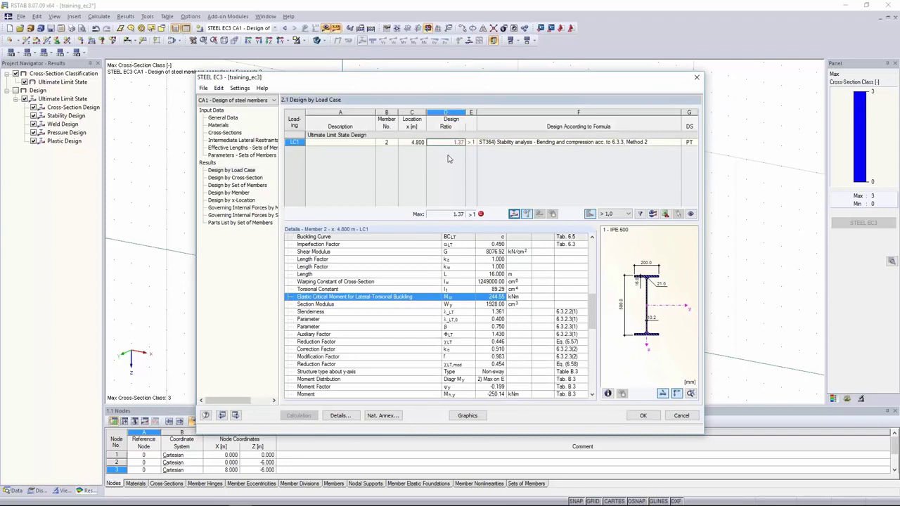
left_click(356, 144)
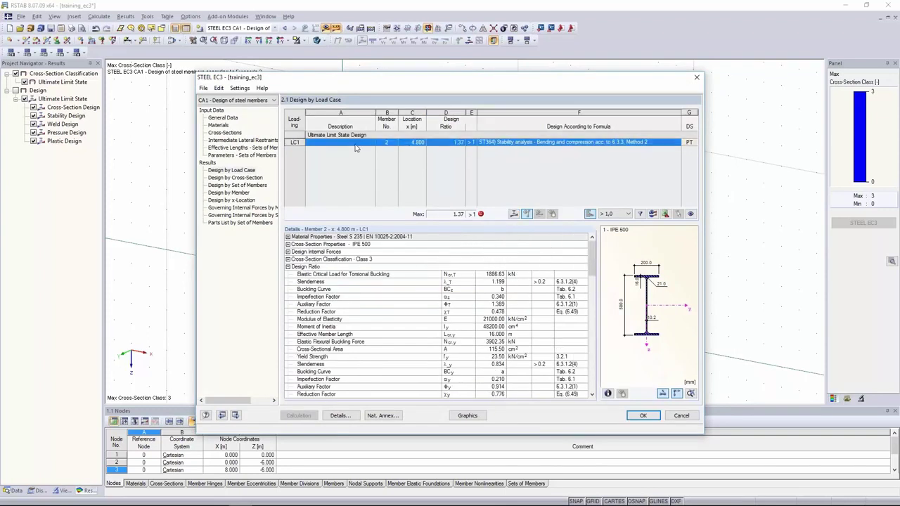
Activate the rotational restraint for set of members No. 1 in the input parameters for sets of members
left_click(227, 142)
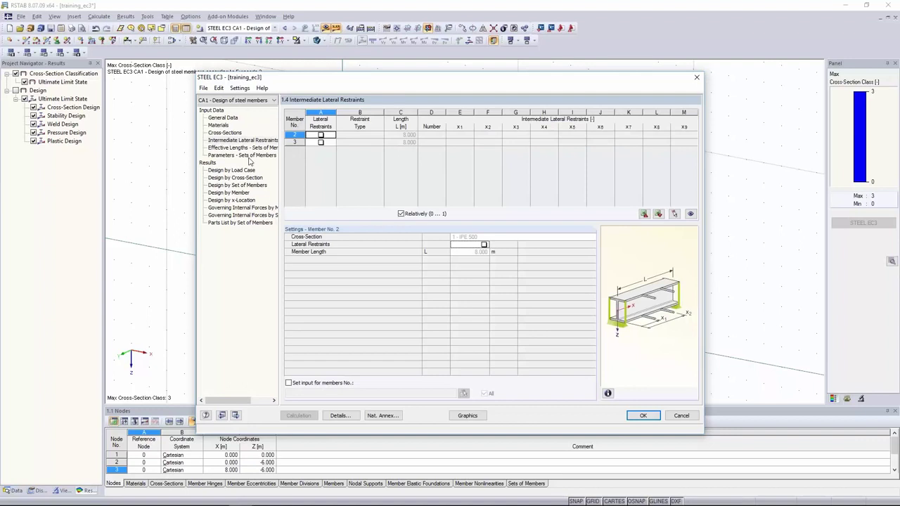
left_click(242, 156)
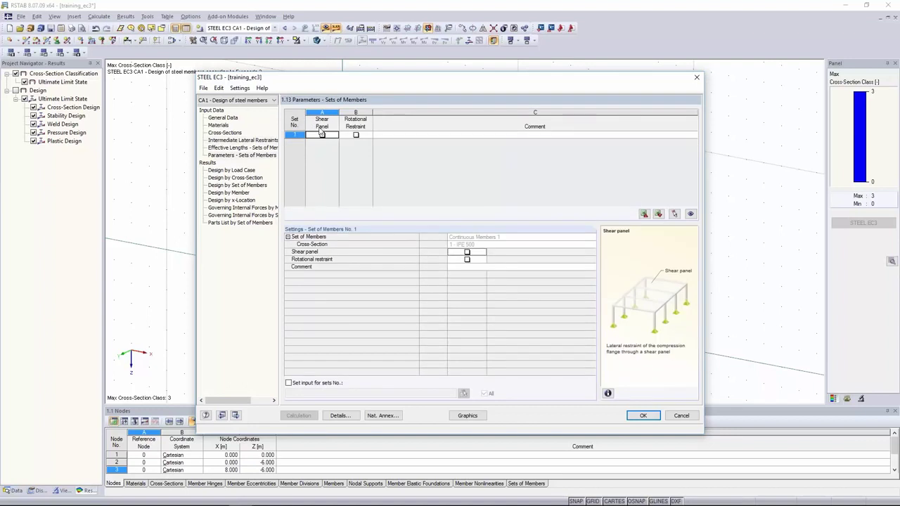
left_click(356, 135)
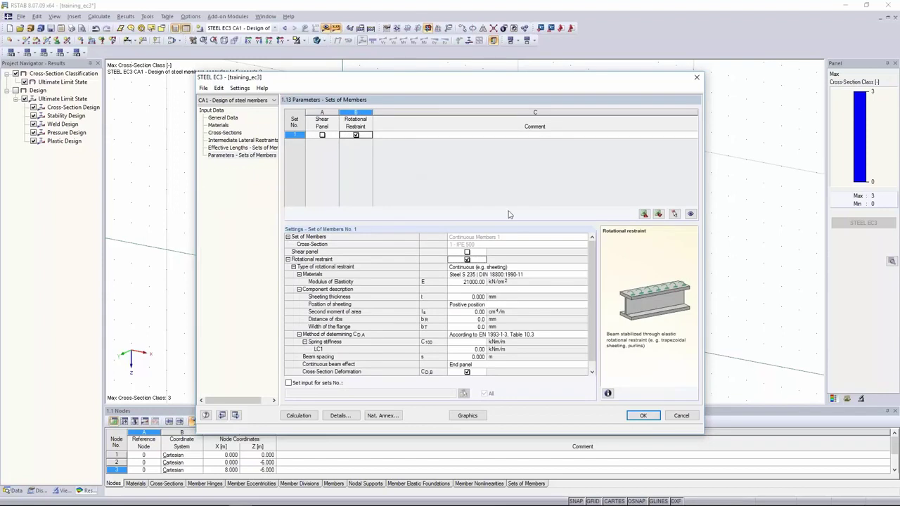
Assign the Fischer FI + 85/280 - 1.25 trapezoidal sheeting from the section library as the restraining component
left_click(489, 290)
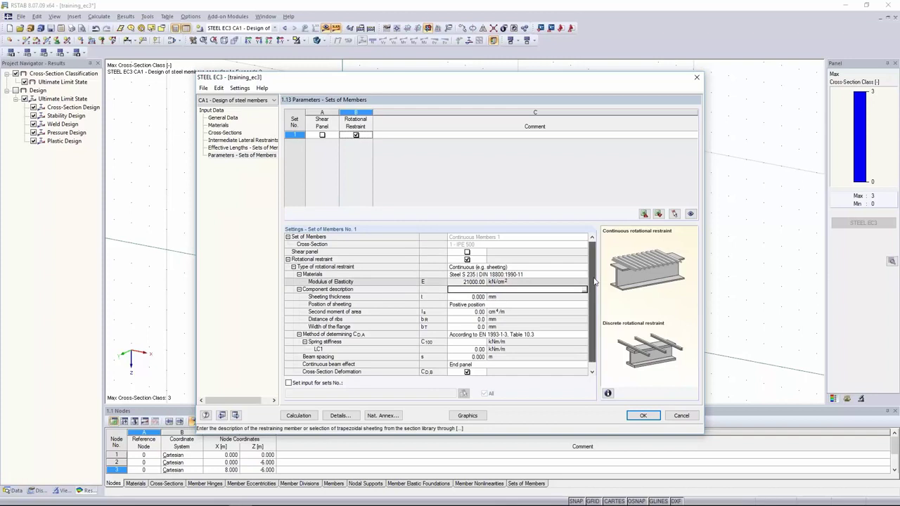
scroll(591, 303, "down", 1)
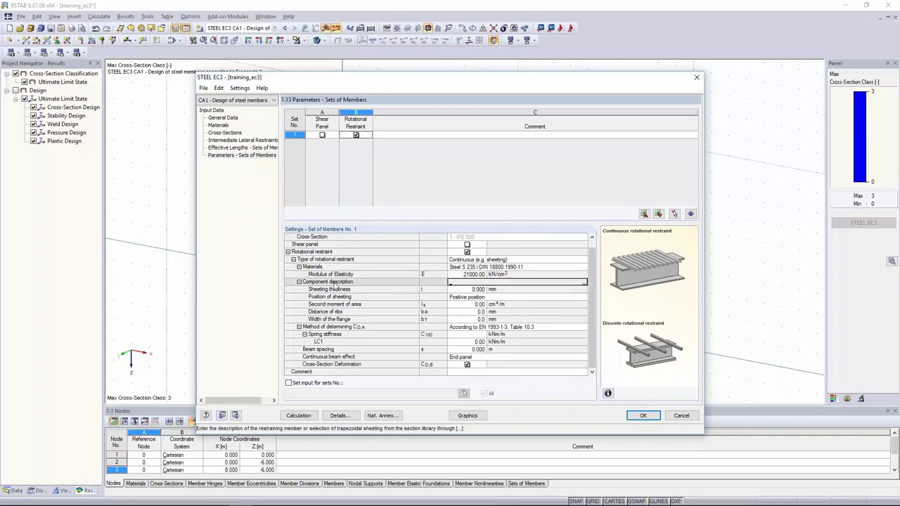
left_click(584, 284)
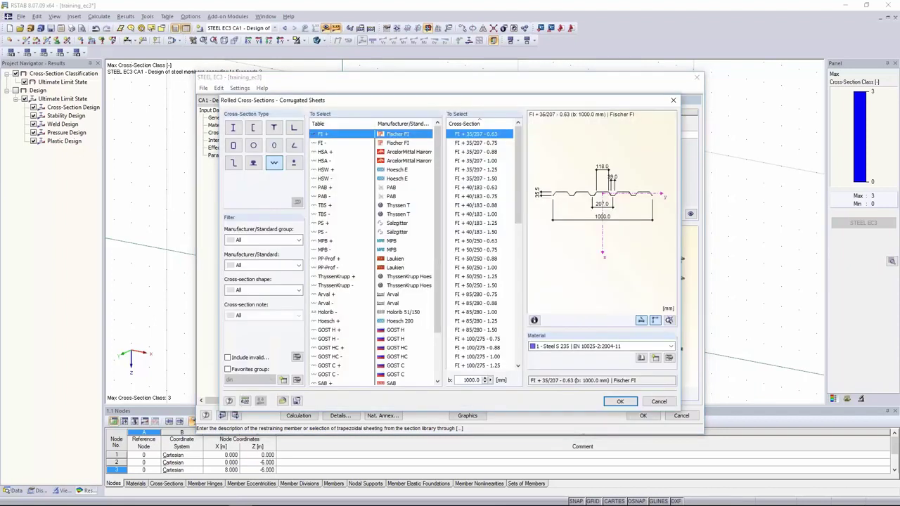
left_click(482, 312)
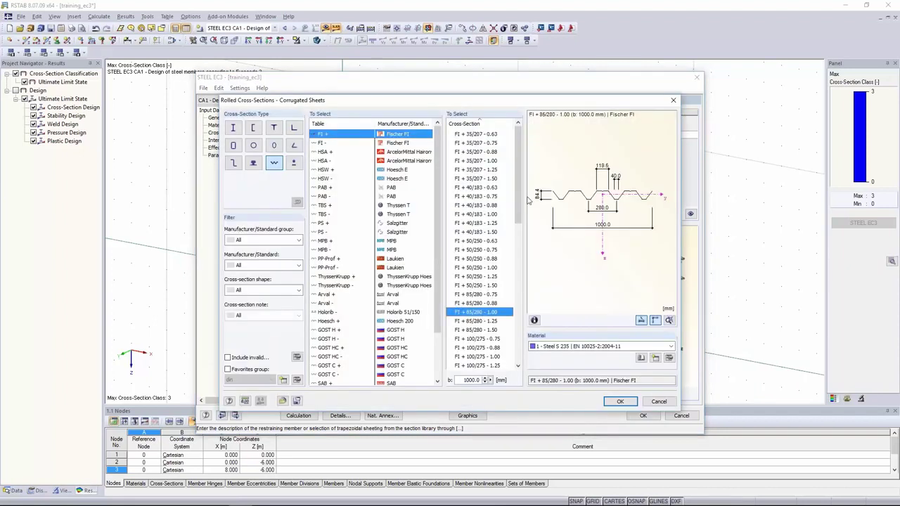
left_click(468, 322)
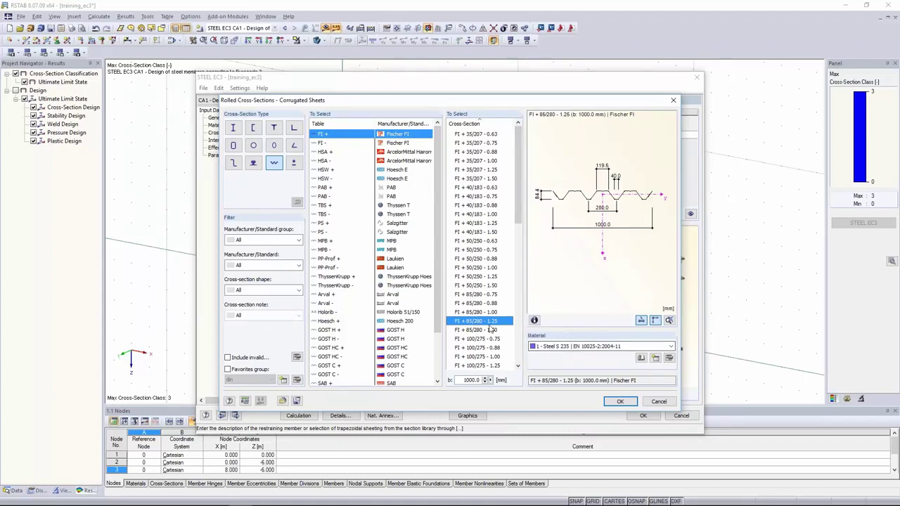
left_click(620, 402)
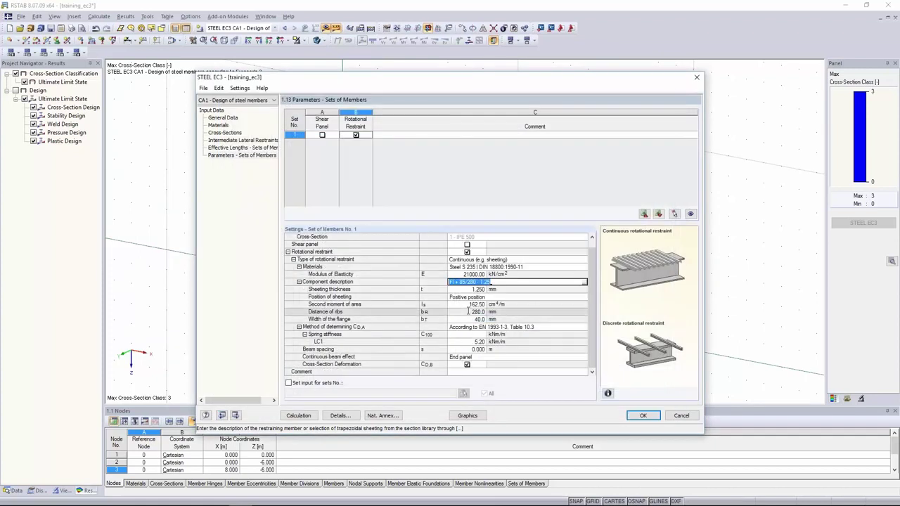
Import the spring stiffness coefficient C100 of 5.2 kNm/m for gravity loading from Table 10.3 of EN 1993-1-3
left_click(471, 349)
double_click(470, 349)
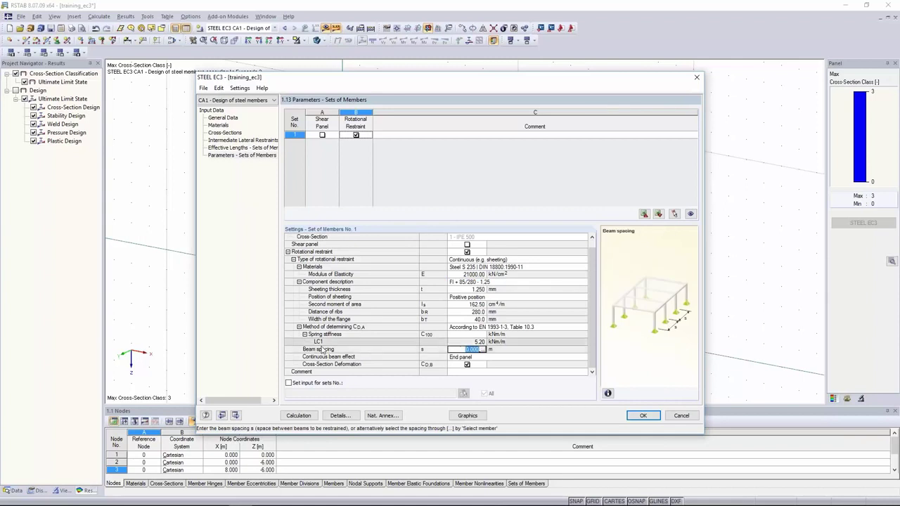
left_click(463, 334)
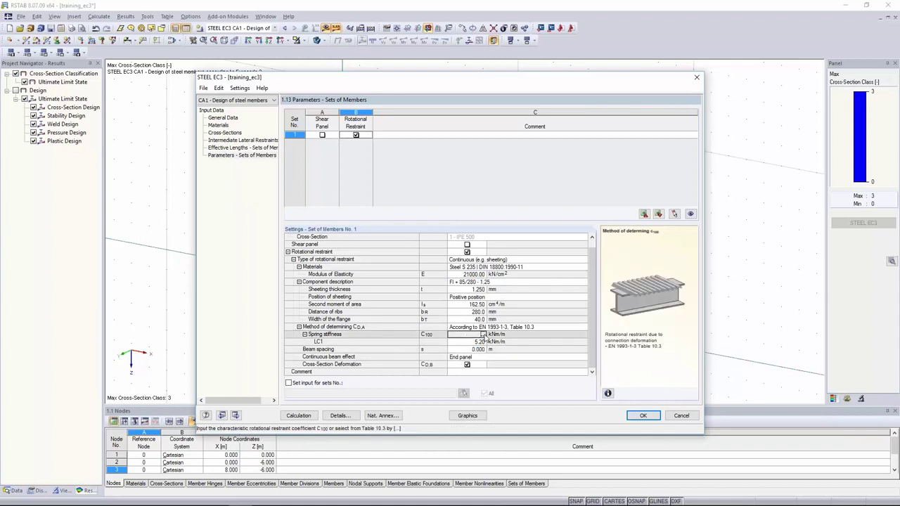
left_click(483, 334)
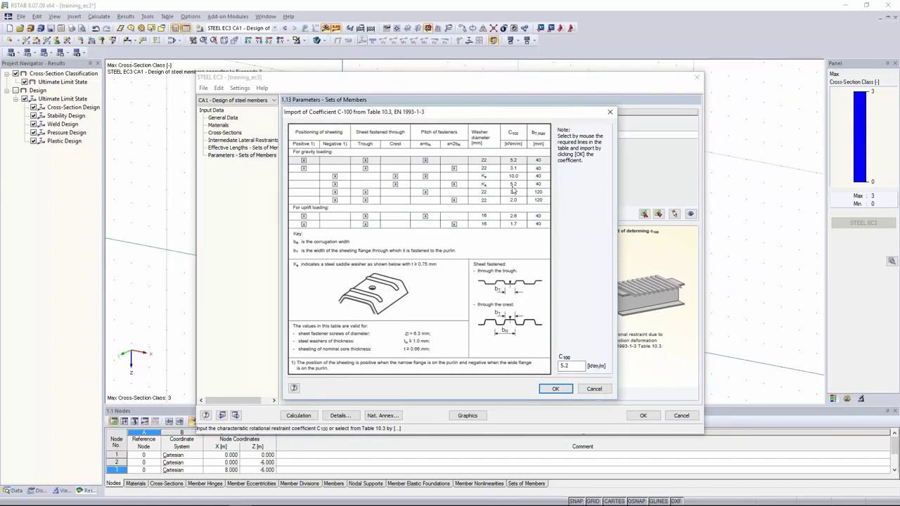
left_click(556, 389)
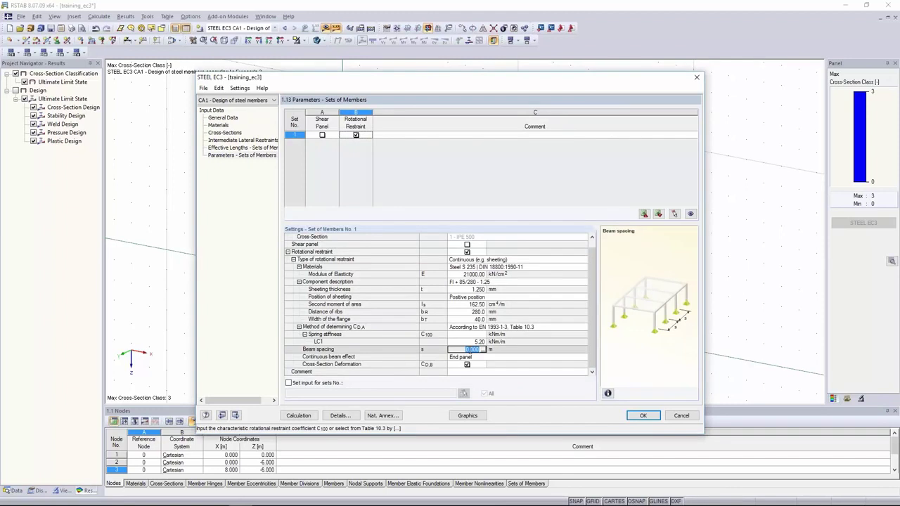
Set the beam spacing to 5 m and rerun the STEEL EC3 calculation with the rotational restraint
type("5")
left_click(499, 350)
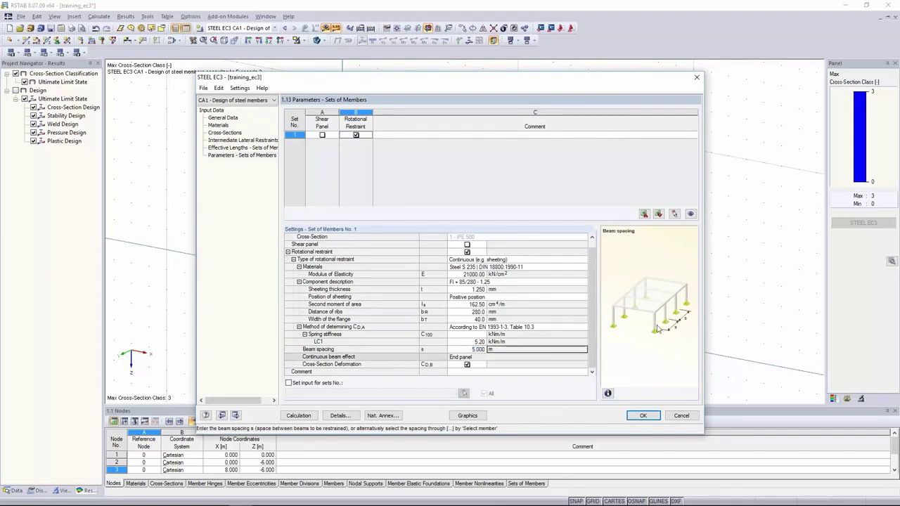
left_click(298, 416)
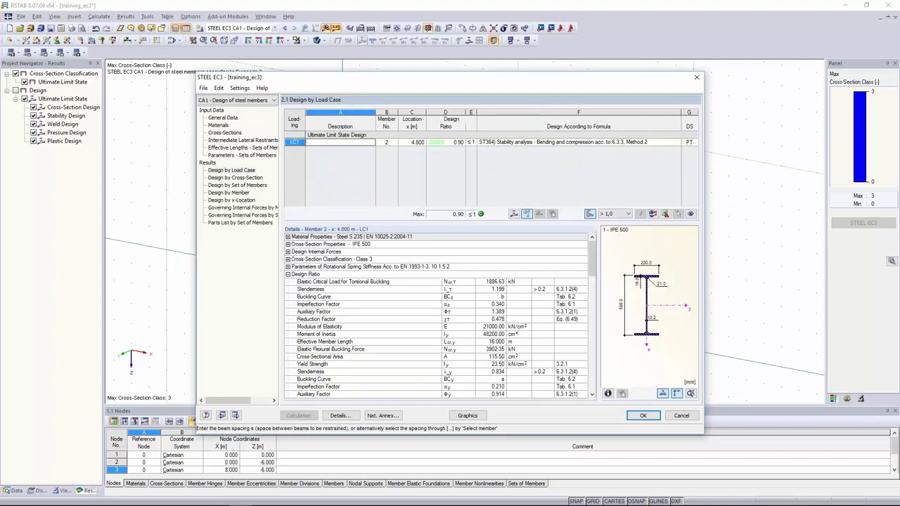
Examine the rotational spring stiffness parameters and the total rotational spring stiffness in the details of member 2's stability analysis
left_click(485, 144)
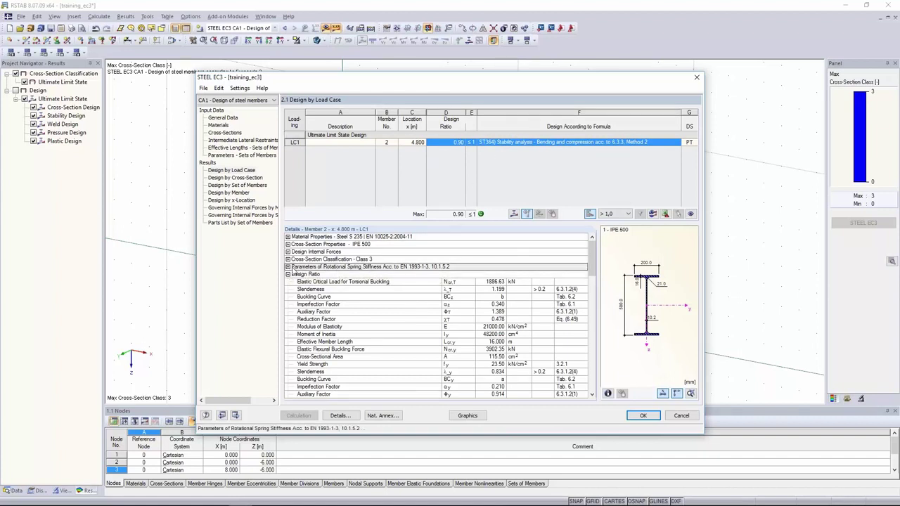
left_click(288, 267)
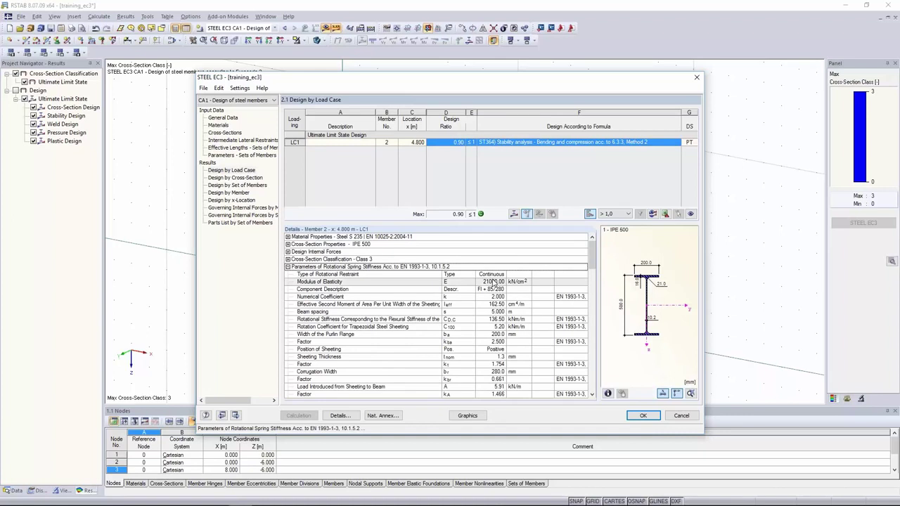
left_click_drag(492, 274, 495, 394)
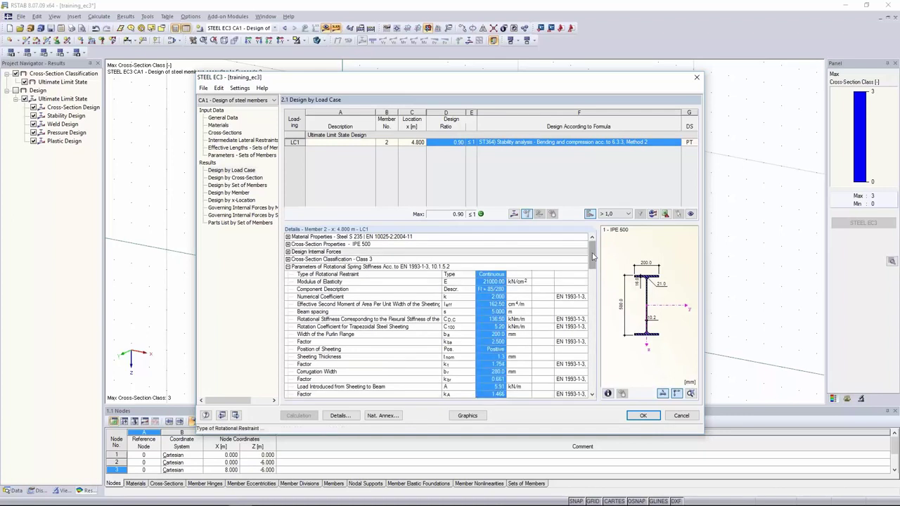
scroll(592, 266, "down", 1)
scroll(592, 265, "down", 4)
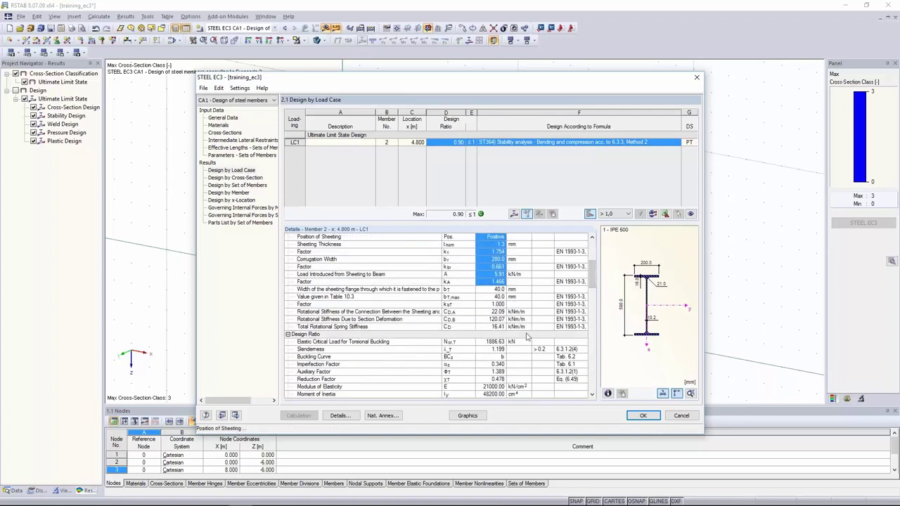
left_click(485, 327)
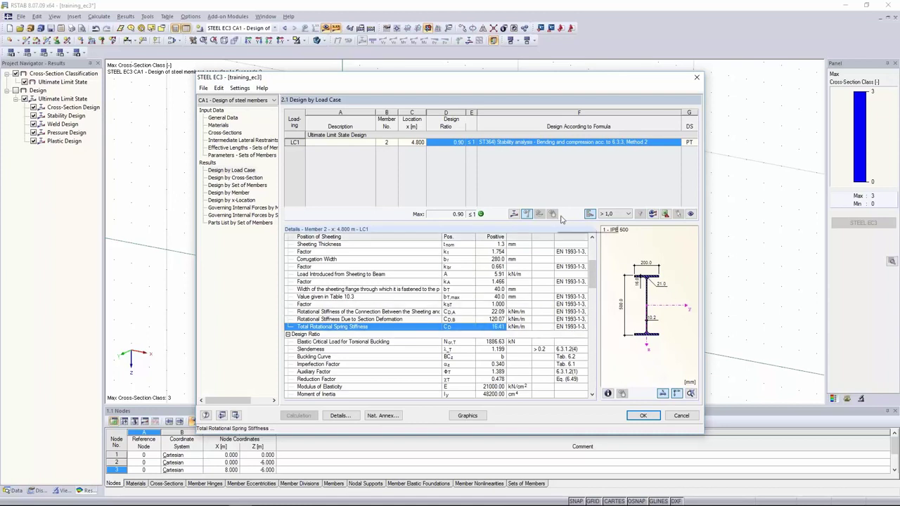
Close the STEEL EC3 module and hide the design results on the frame model
left_click(641, 416)
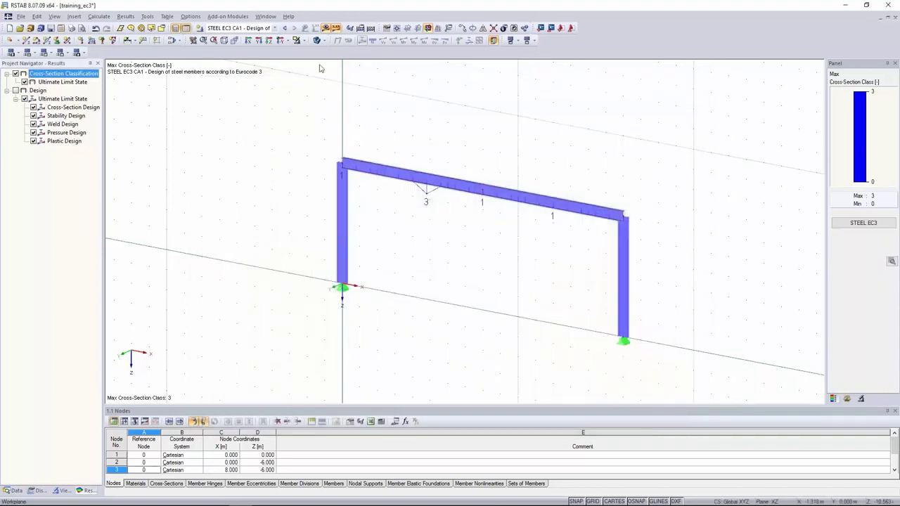
left_click(326, 28)
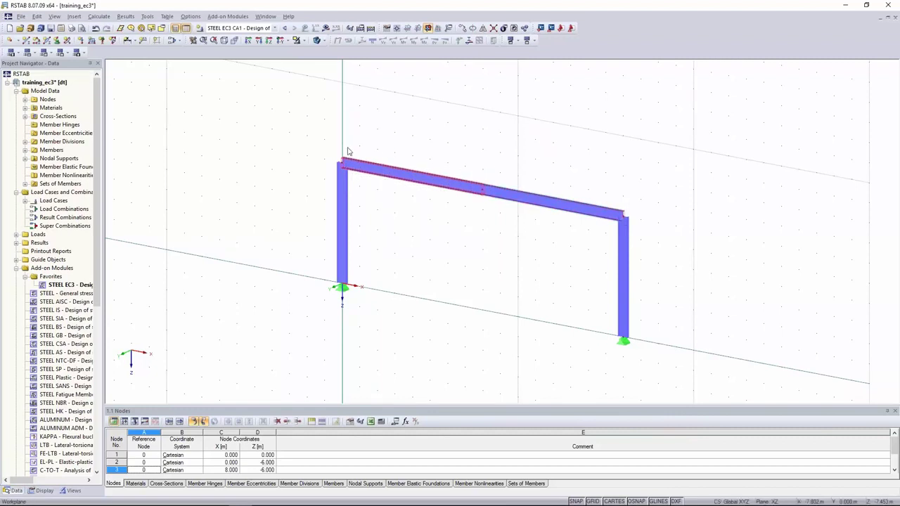
right_click(436, 185)
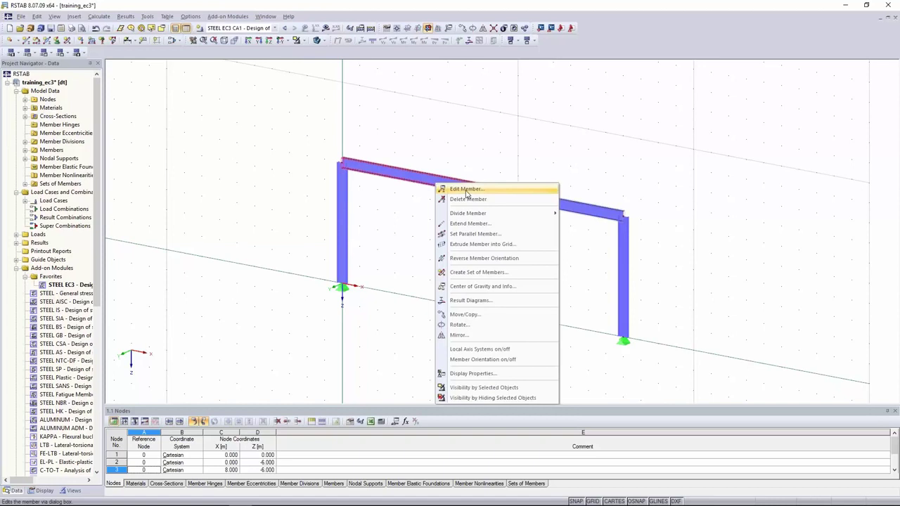
left_click(466, 190)
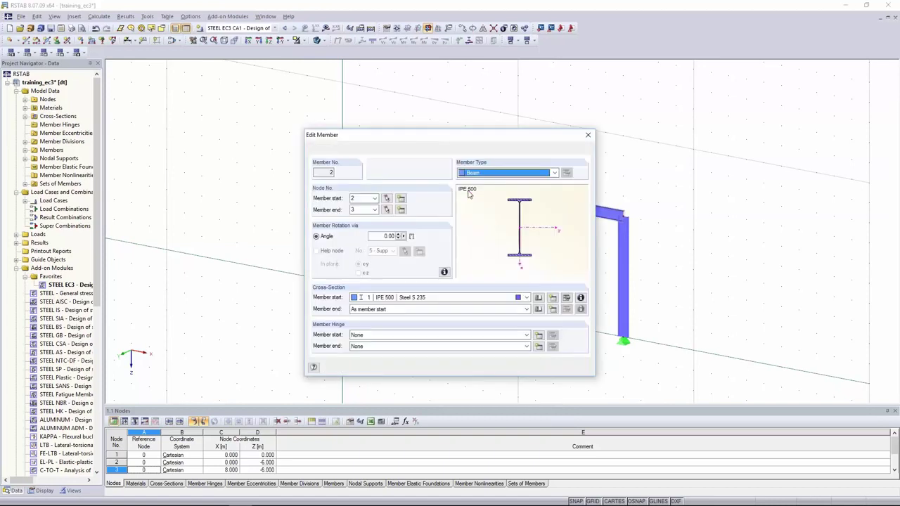
left_click(582, 134)
Divide member 2 of the beam by distance with a new node 1 m from the member start
right_click(391, 174)
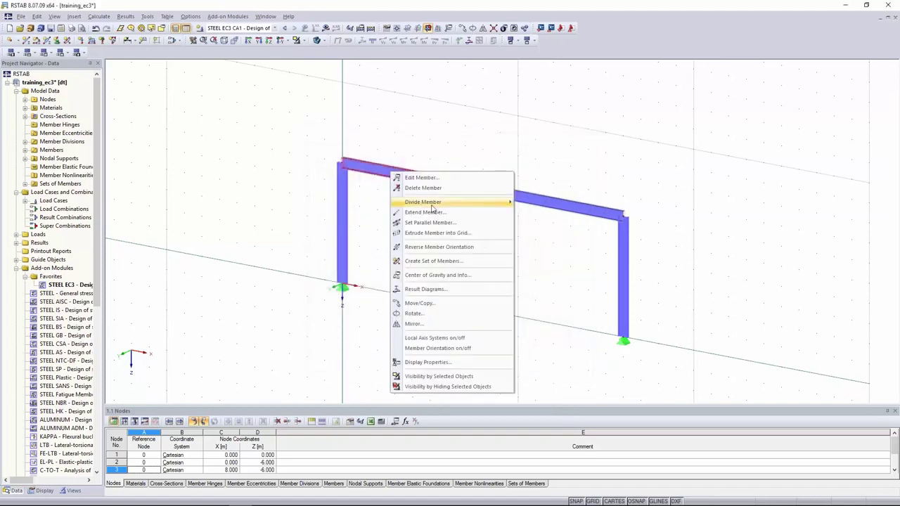
mouse_move(435, 204)
left_click(548, 222)
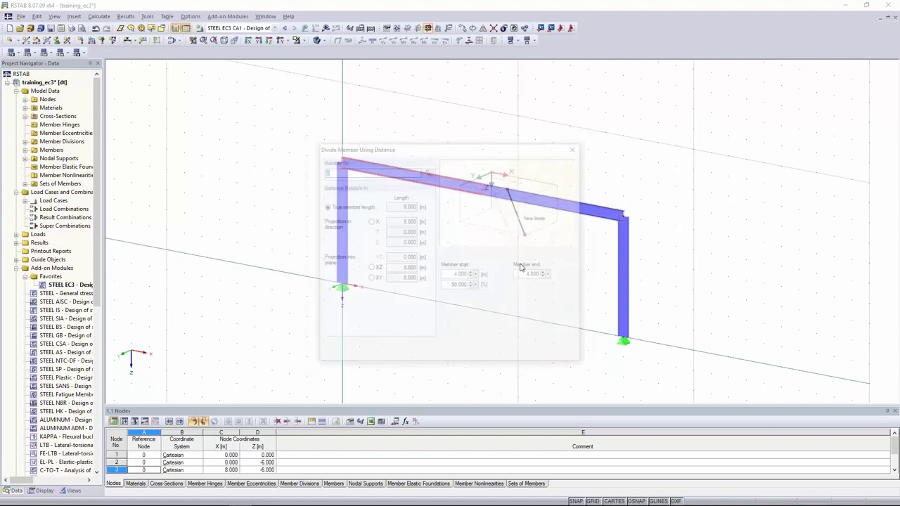
left_click(460, 275)
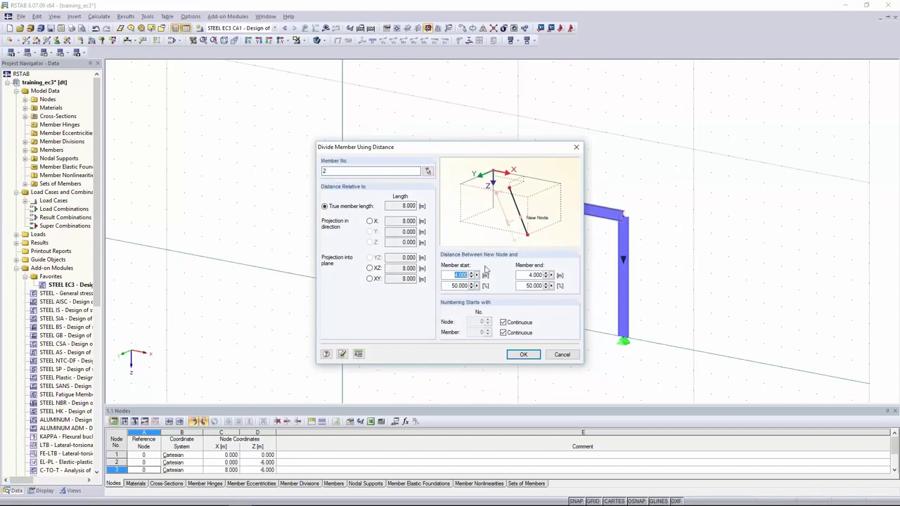
key("Return")
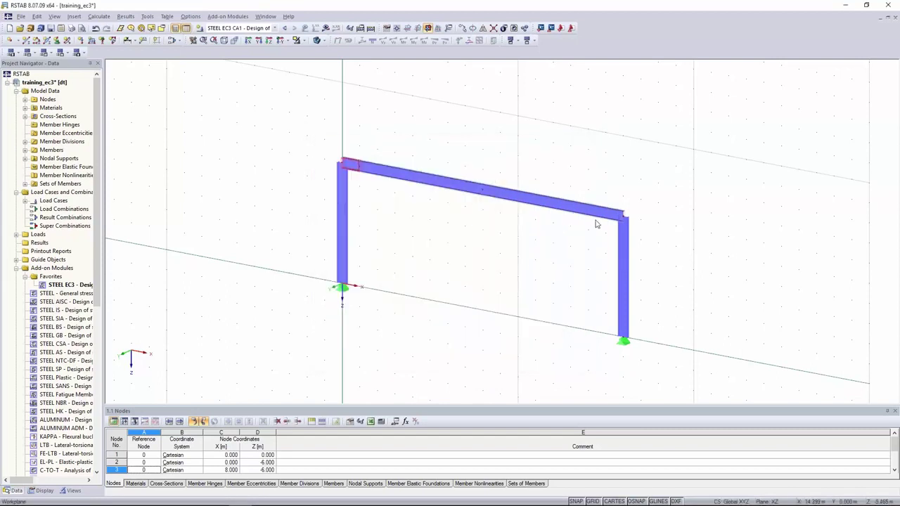
Divide member 3 of the beam by distance with a new node 1 m from the member end
right_click(598, 214)
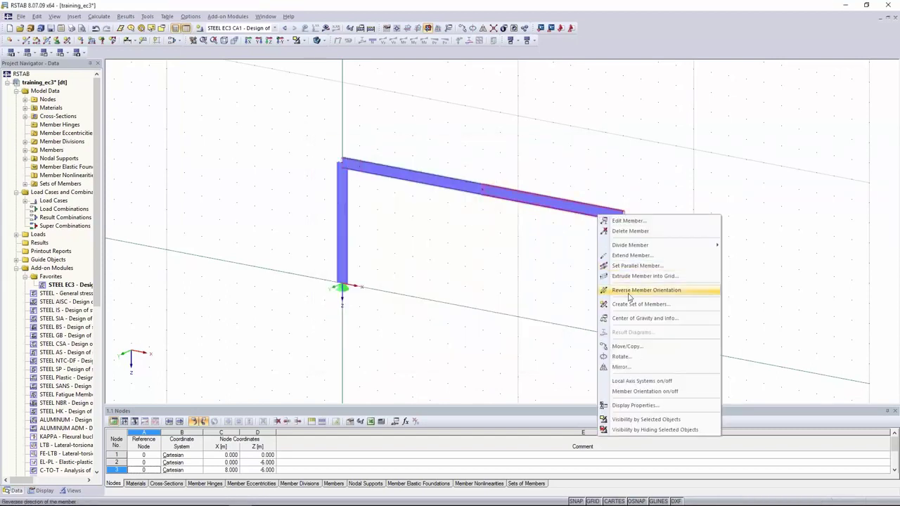
mouse_move(626, 245)
left_click(753, 269)
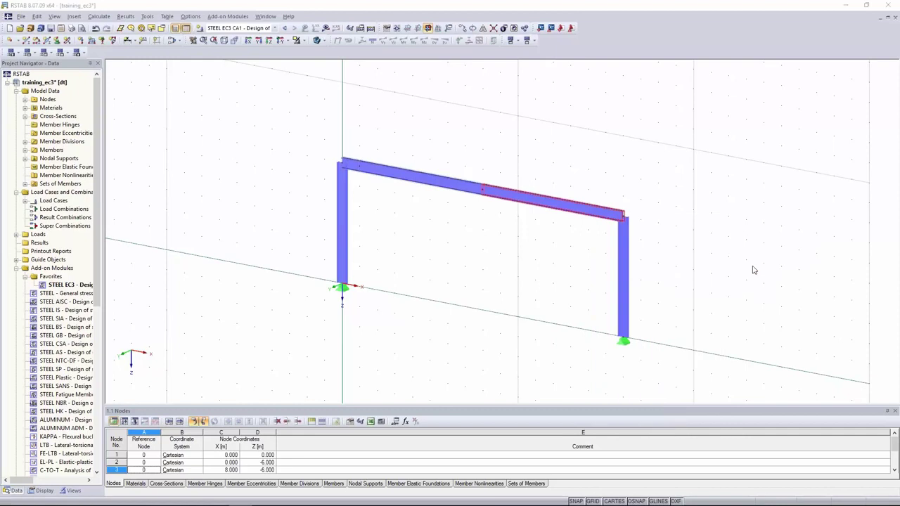
type("1")
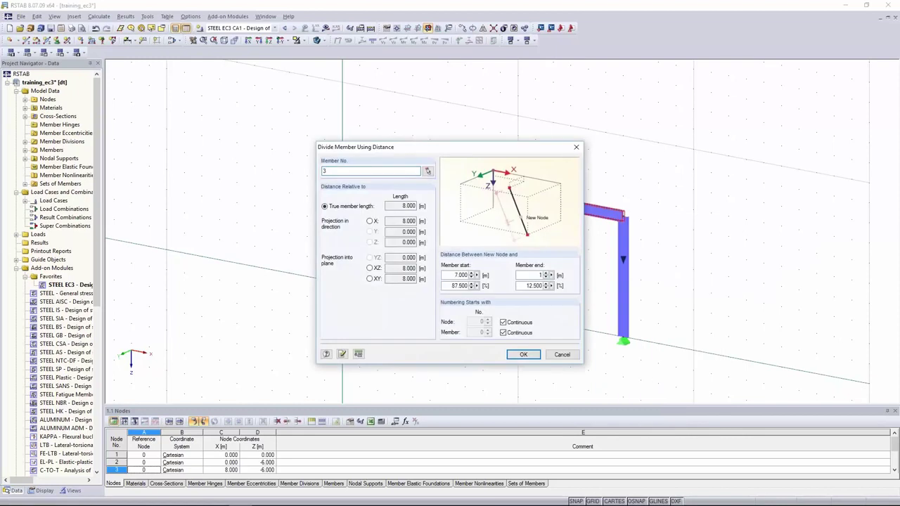
key("Return")
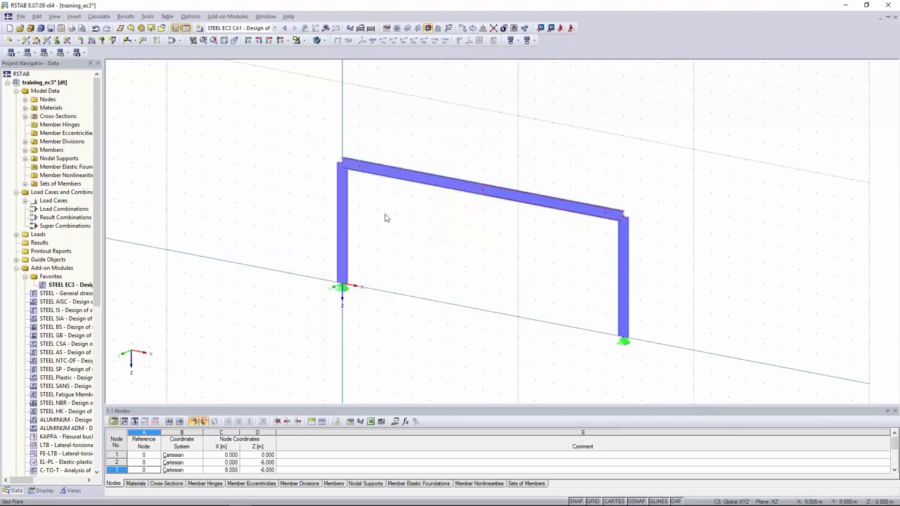
Taper the short member 2 at the beam's start from IPE 600 at the member start to IPE 500 at the member end
double_click(355, 170)
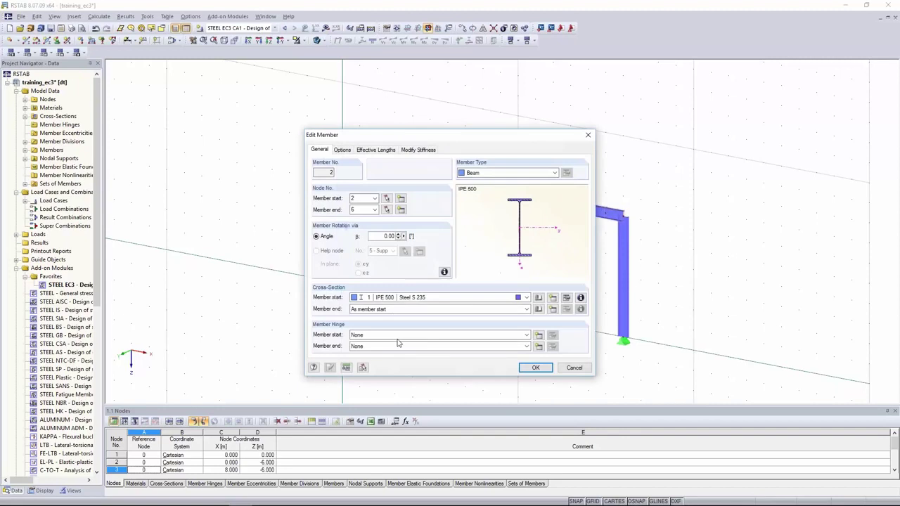
left_click(365, 299)
left_click(379, 314)
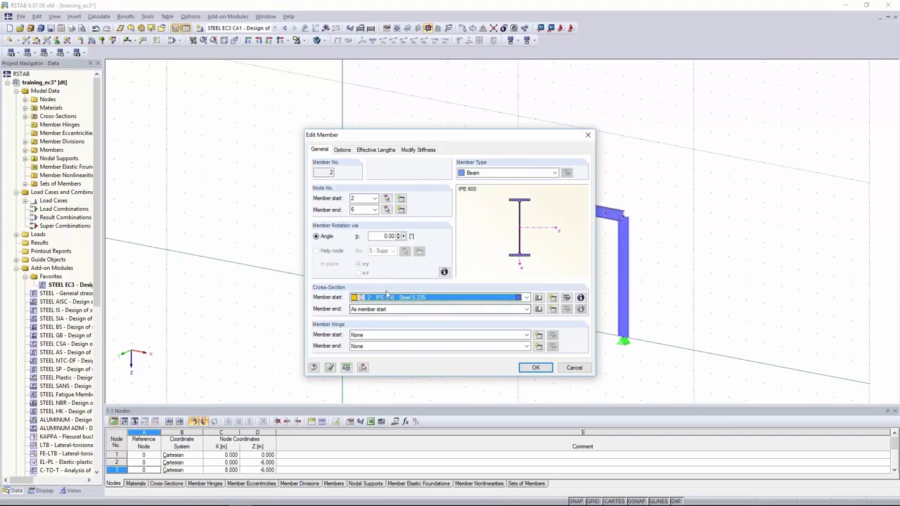
left_click(390, 309)
left_click(390, 326)
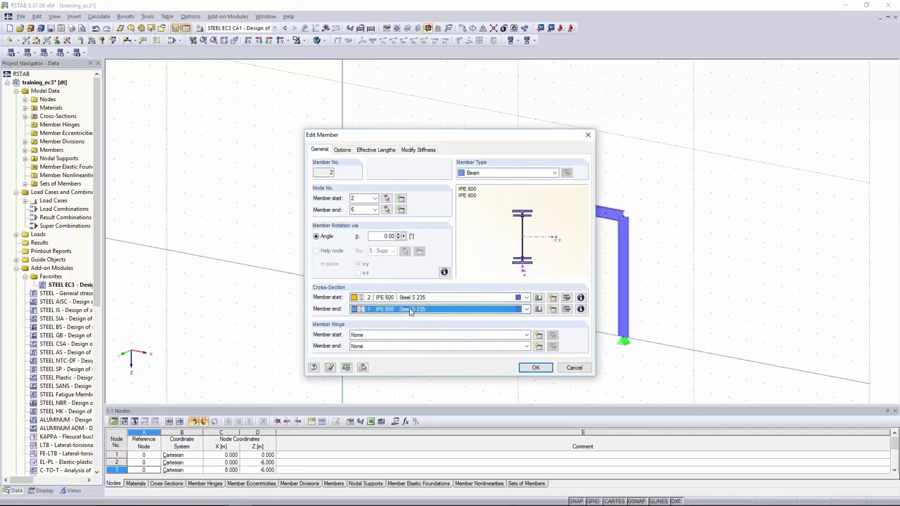
left_click(536, 368)
scroll(362, 184, "up", 3)
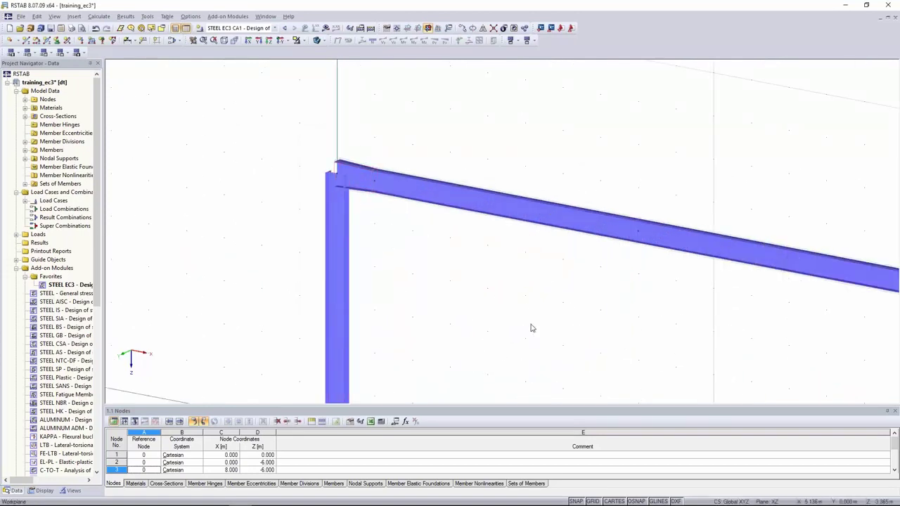
Taper the short member 6 at the beam's far end by assigning IPE 600 as its member end cross-section
scroll(532, 327, "down", 4)
double_click(670, 271)
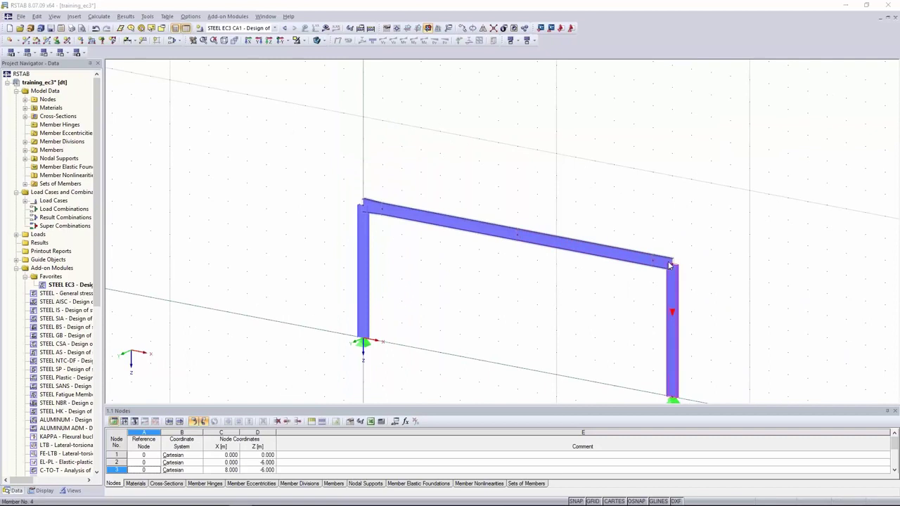
left_click(589, 136)
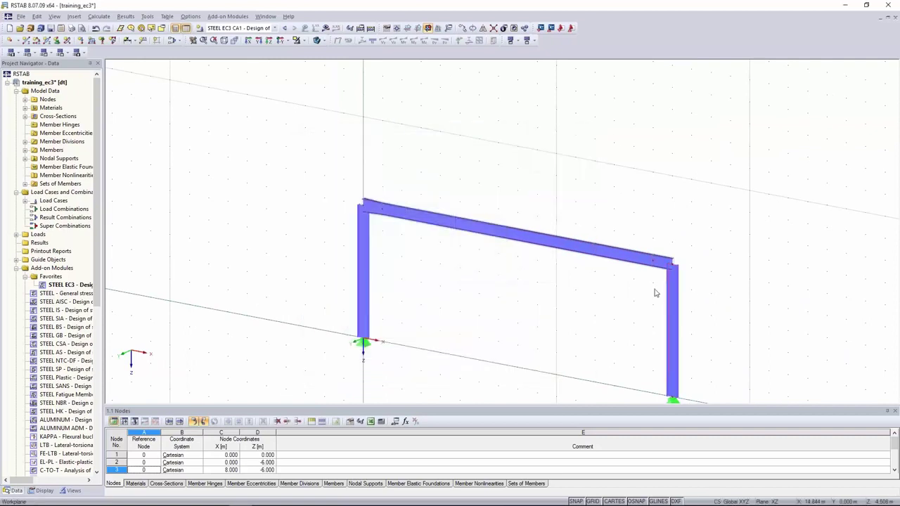
double_click(603, 259)
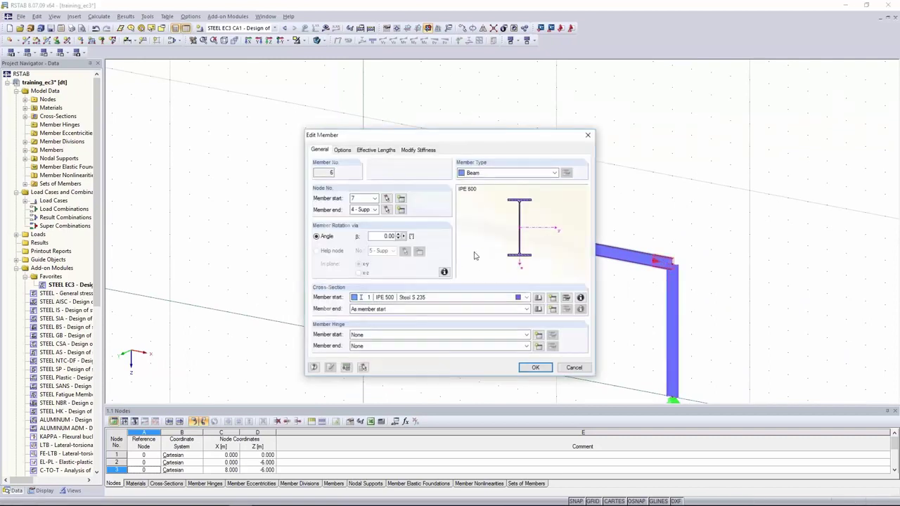
left_click(399, 309)
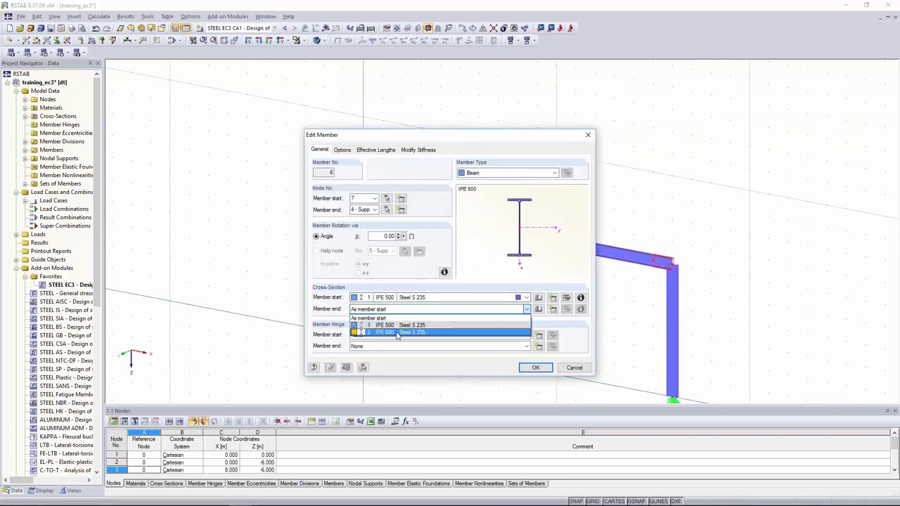
left_click(399, 332)
left_click(534, 368)
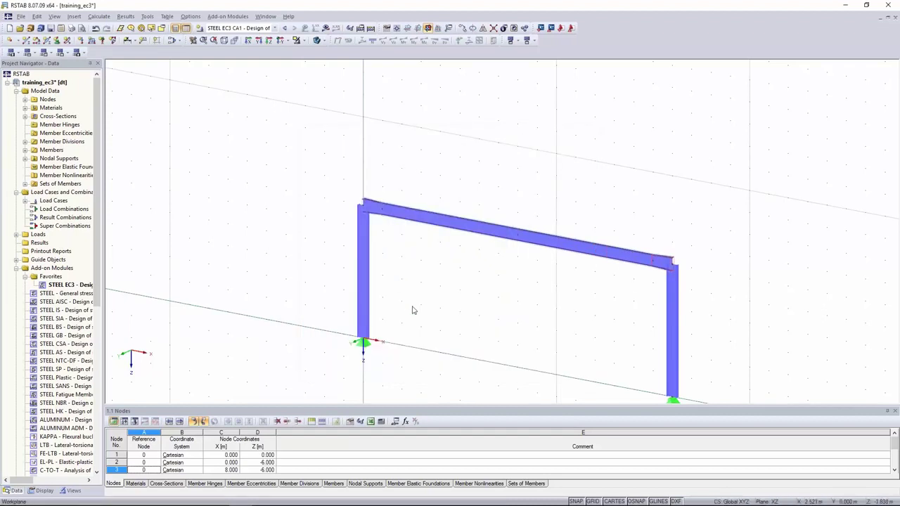
Set the STEEL EC3 stability analysis method for sets of members to 6.3.4 (General Method)
double_click(64, 284)
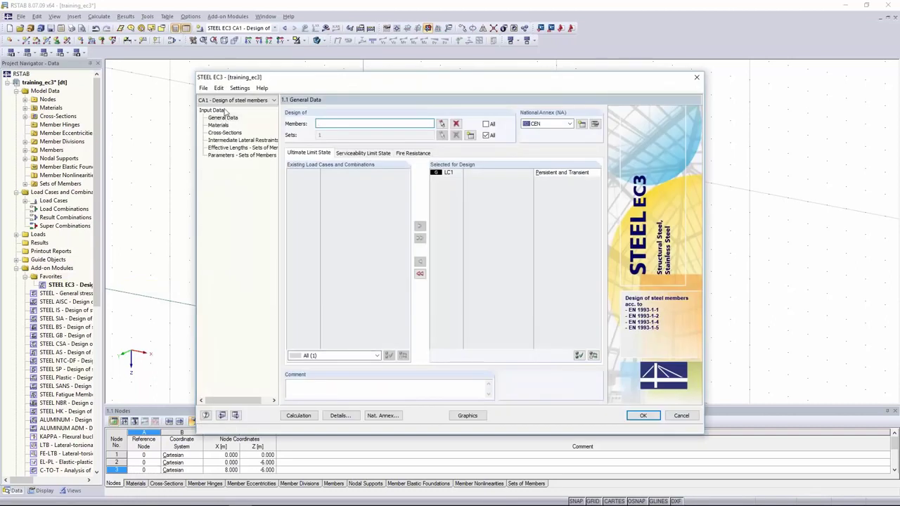
left_click(352, 418)
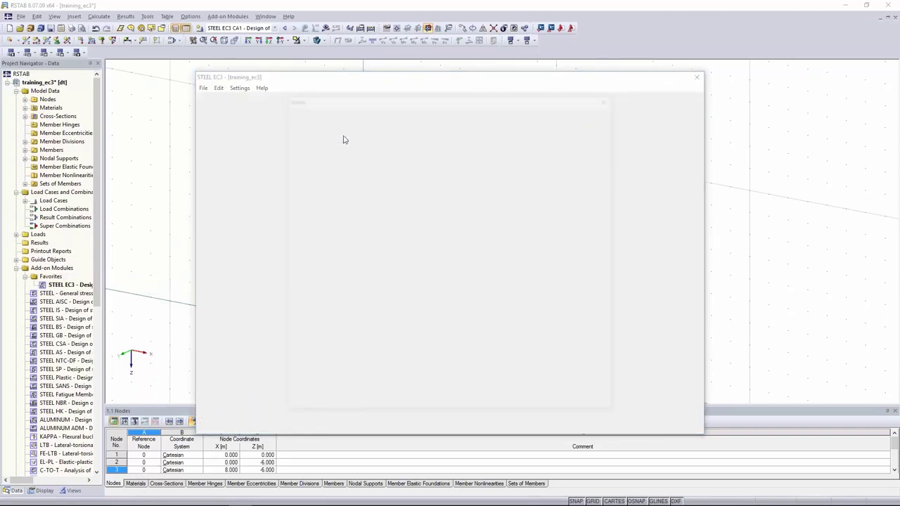
left_click(349, 112)
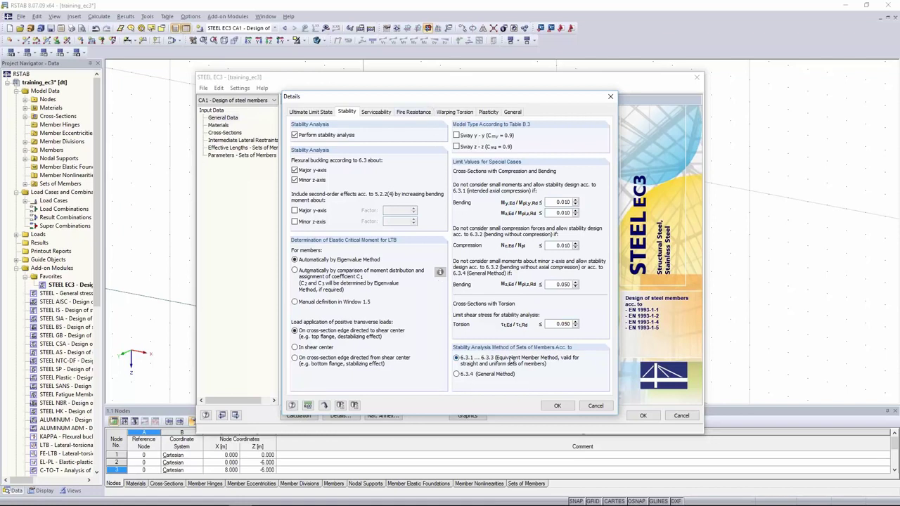
left_click(473, 375)
left_click(557, 406)
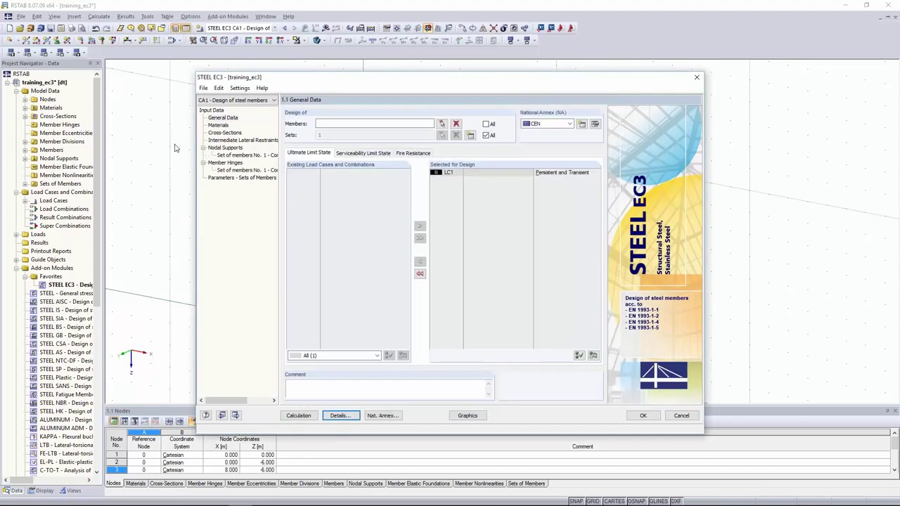
Isolate the set of members in the nodal supports graphic and review the lateral, rotational and warping restraints at nodes 2 and 4
left_click(223, 149)
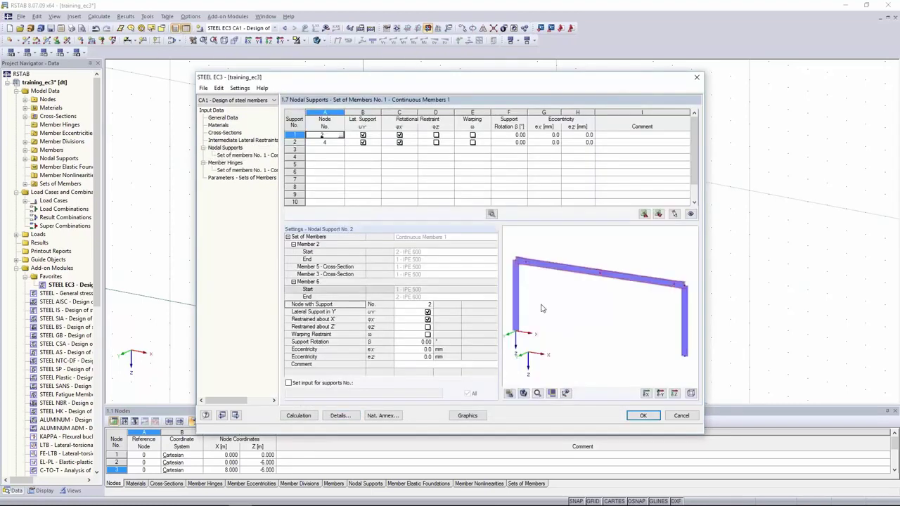
left_click(565, 395)
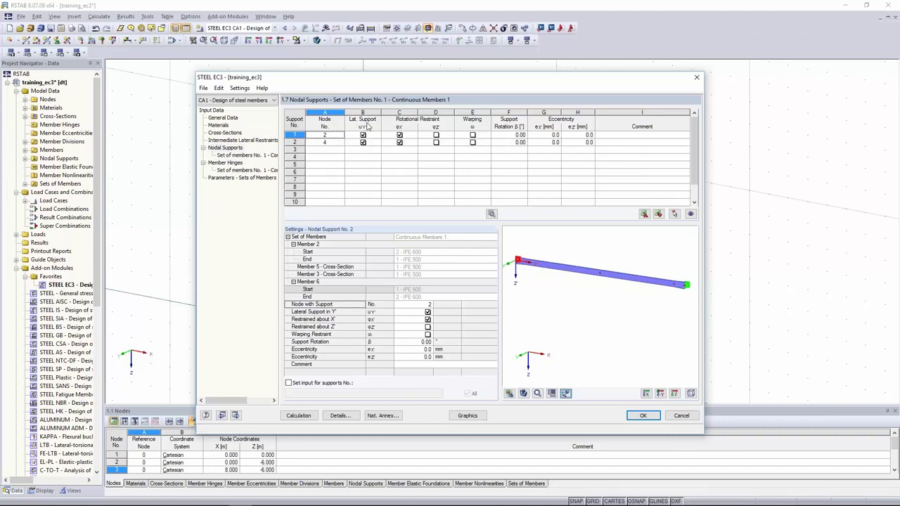
scroll(513, 262, "up", 5)
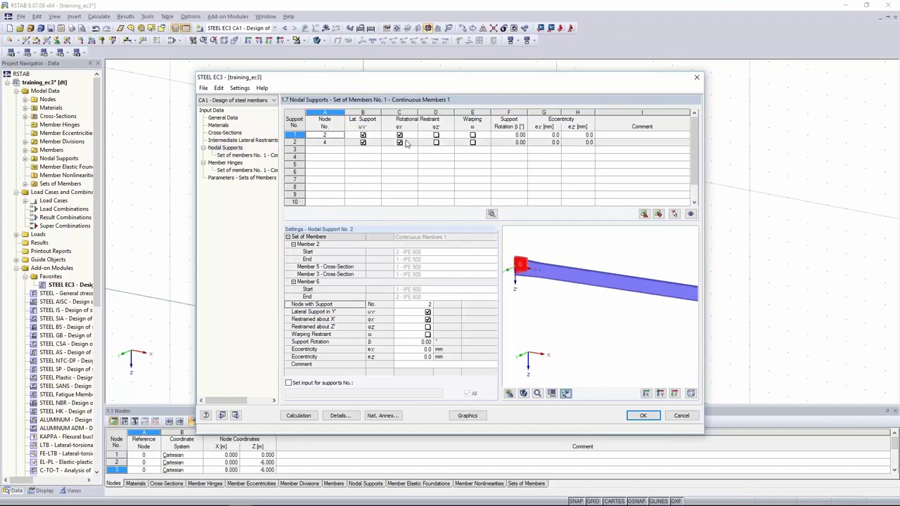
left_click_drag(371, 134, 397, 145)
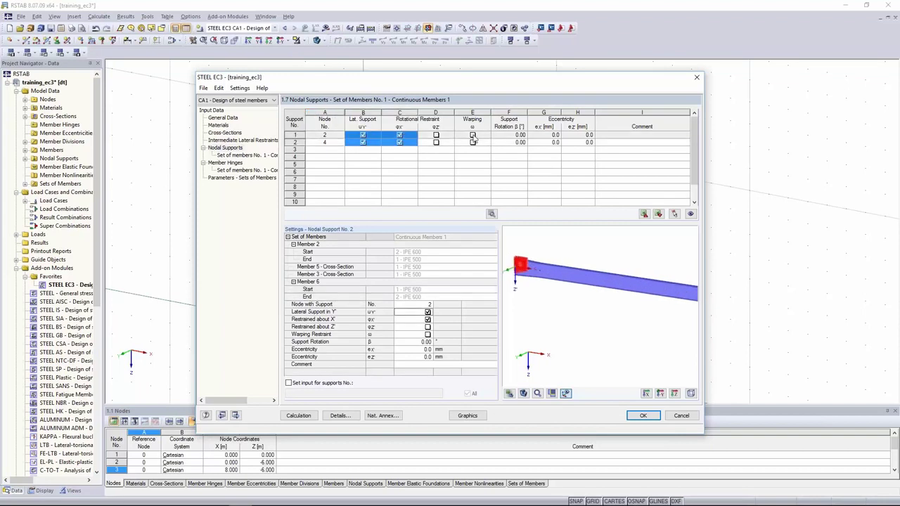
left_click_drag(483, 139, 377, 144)
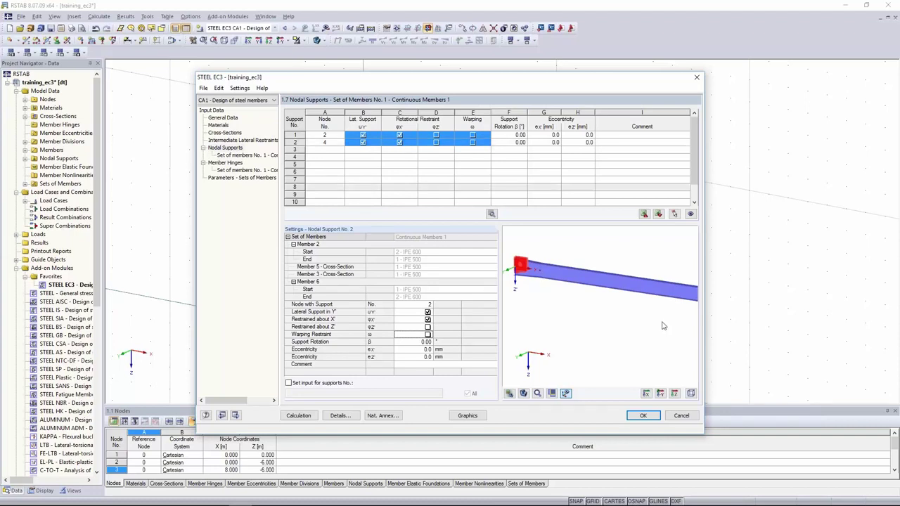
Examine the nodal supports at nodes 2 and 4 of the set of members in the graphic, checking their lateral and rotational restraints
left_click(363, 134)
left_click_drag(375, 139, 401, 143)
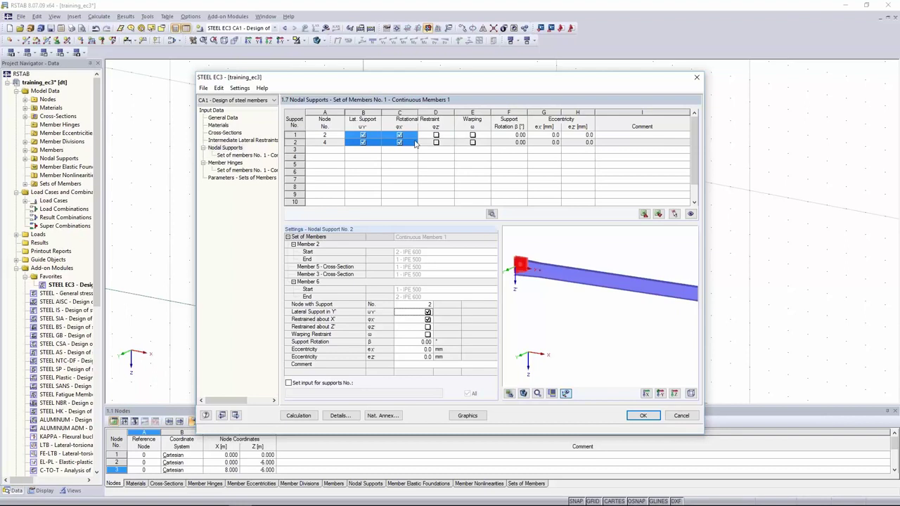
left_click(567, 394)
middle_click_drag(546, 273, 576, 297, "ctrl")
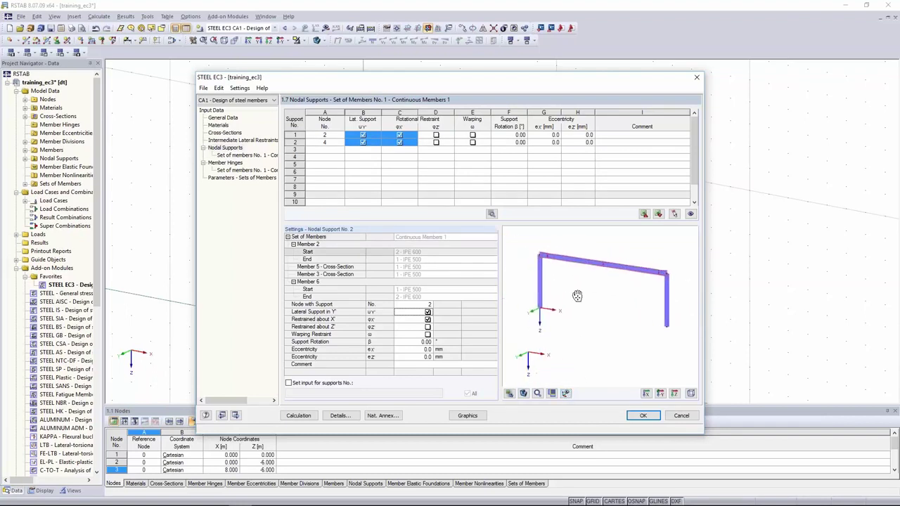
left_click(566, 394)
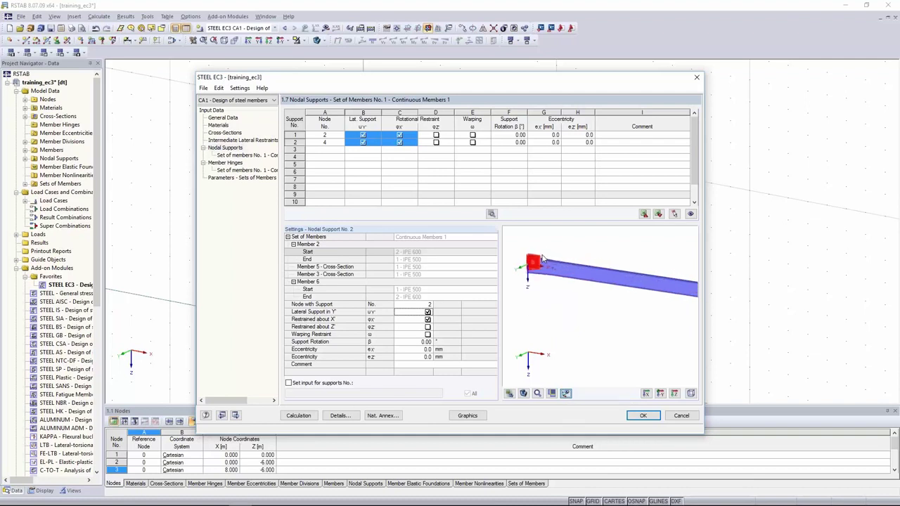
mouse_move(582, 258)
middle_mouse_down("ctrl")
mouse_move(573, 284)
mouse_move(556, 253)
mouse_move(565, 246)
mouse_move(578, 266)
middle_mouse_up("ctrl")
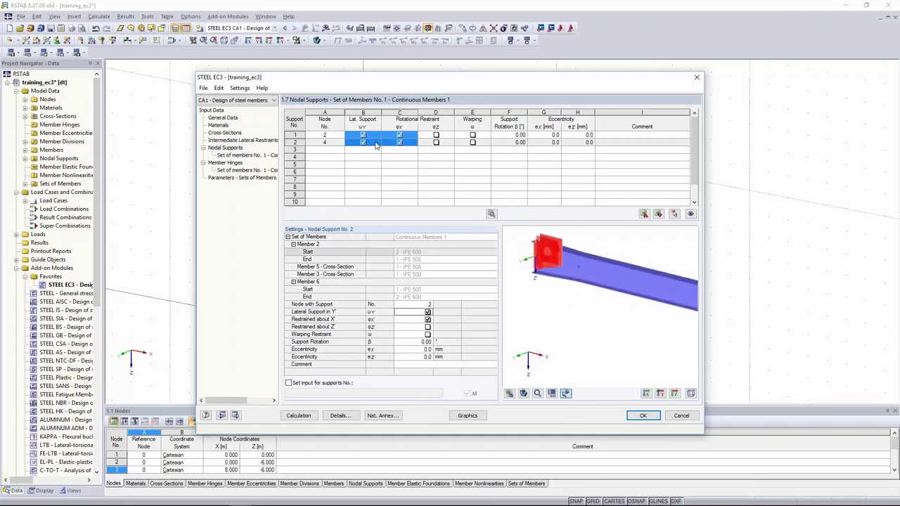
key("Down")
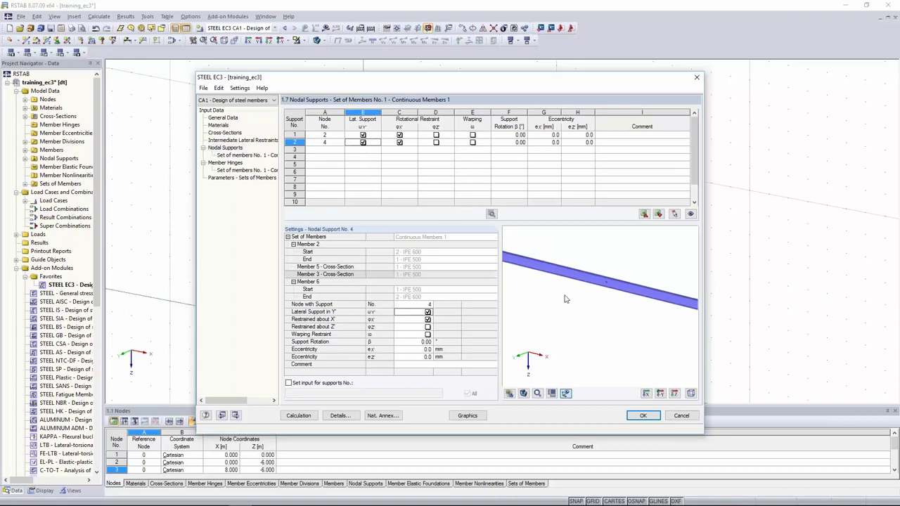
key("Up")
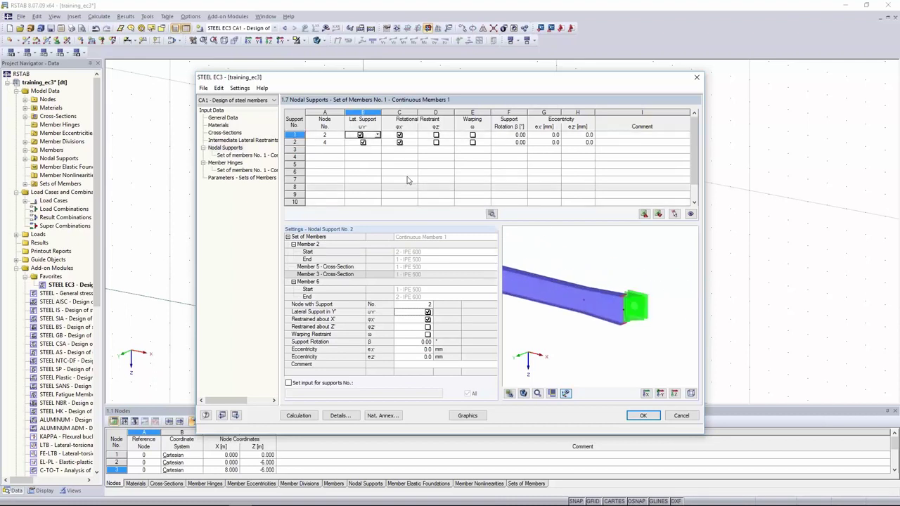
key("Down")
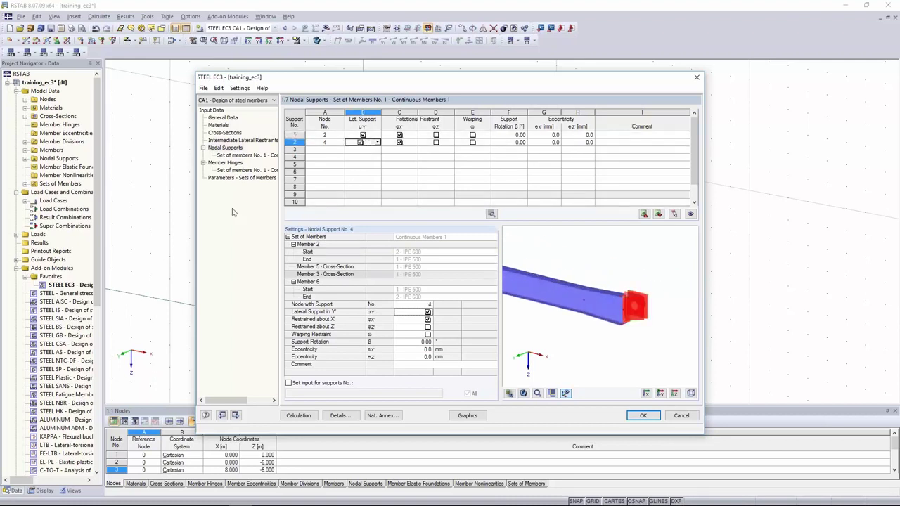
Run the STEEL EC3 calculation and inspect the LC1 General Method stability check together with its buckling mode shape
left_click(298, 415)
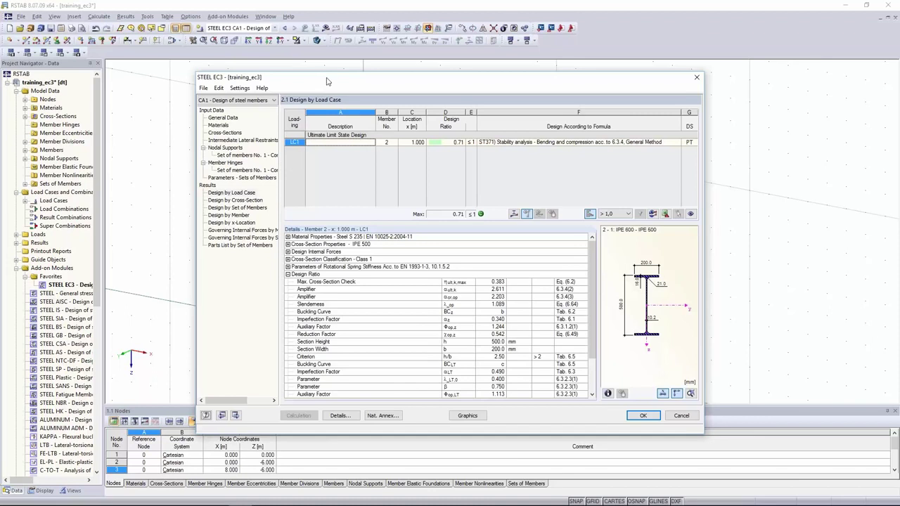
left_click_drag(326, 81, 353, 78)
left_click(521, 144)
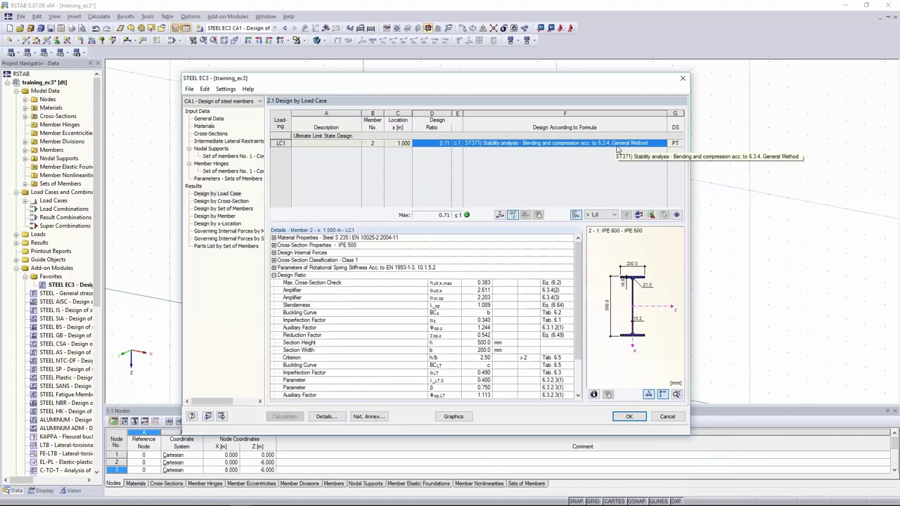
left_click_drag(580, 255, 579, 284)
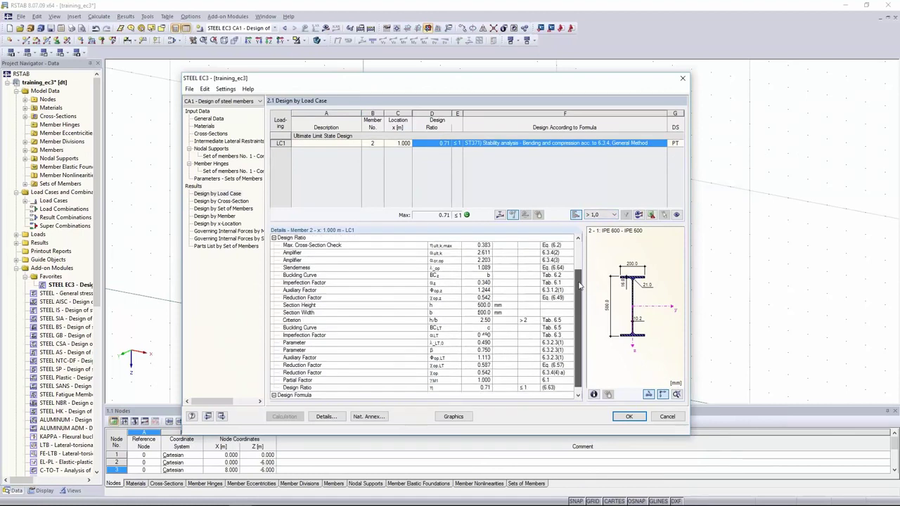
left_click(500, 215)
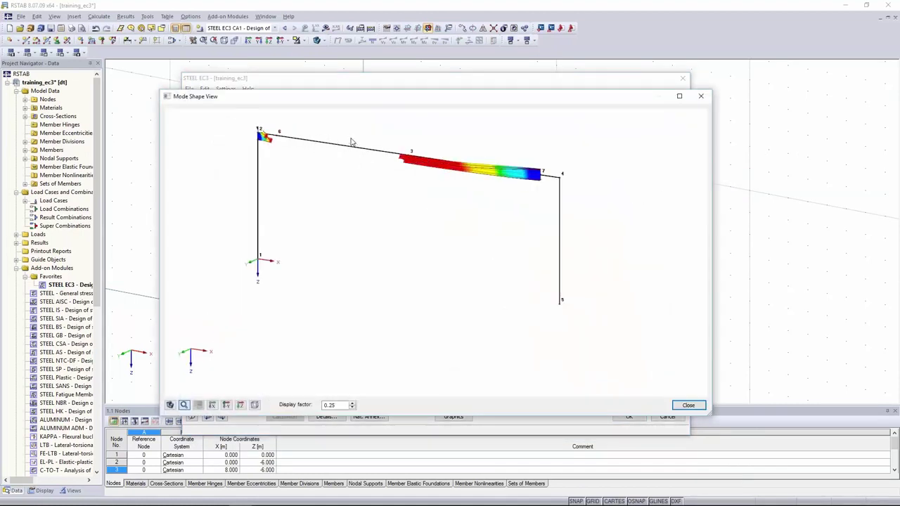
left_click(692, 407)
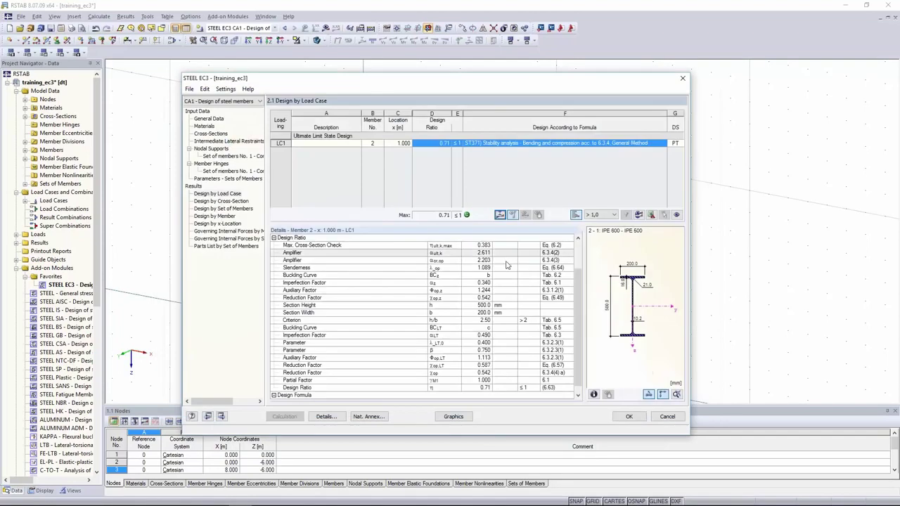
Examine the amplifiers and intermediate values in the LC1 design ratio details, and locate the governing member in the model
scroll(495, 278, "up", 3)
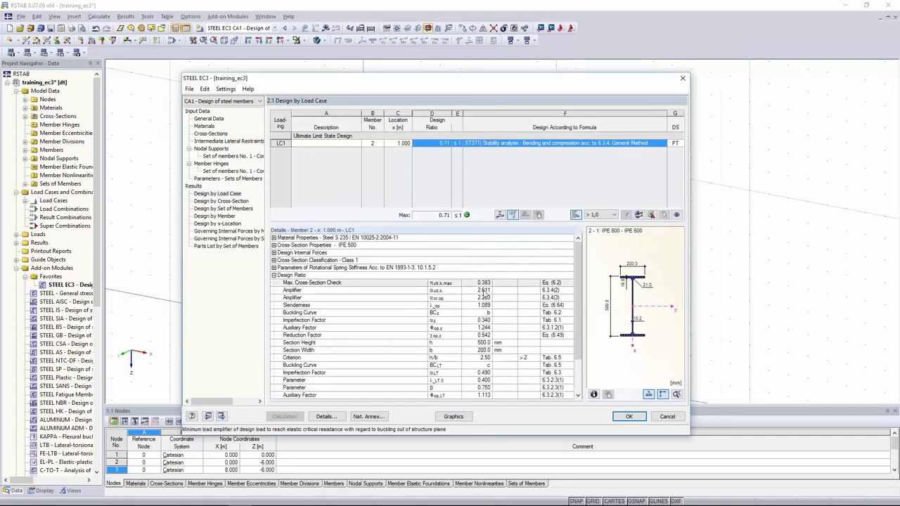
left_click_drag(484, 283, 483, 364)
left_click(484, 285)
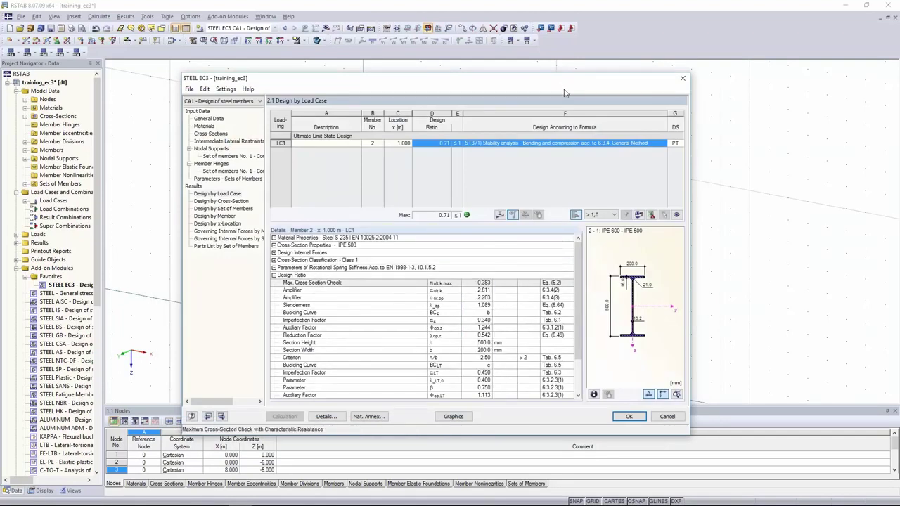
left_click_drag(563, 92, 559, 260)
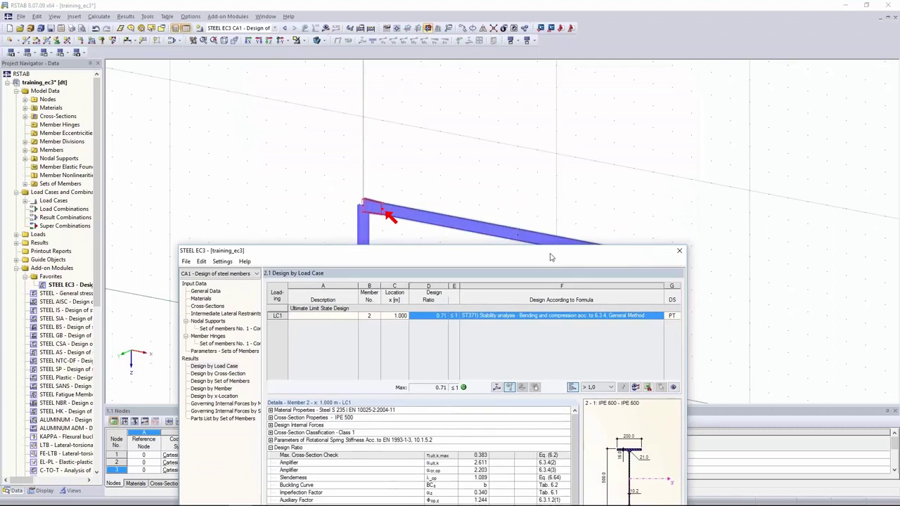
left_click_drag(632, 247, 632, 106)
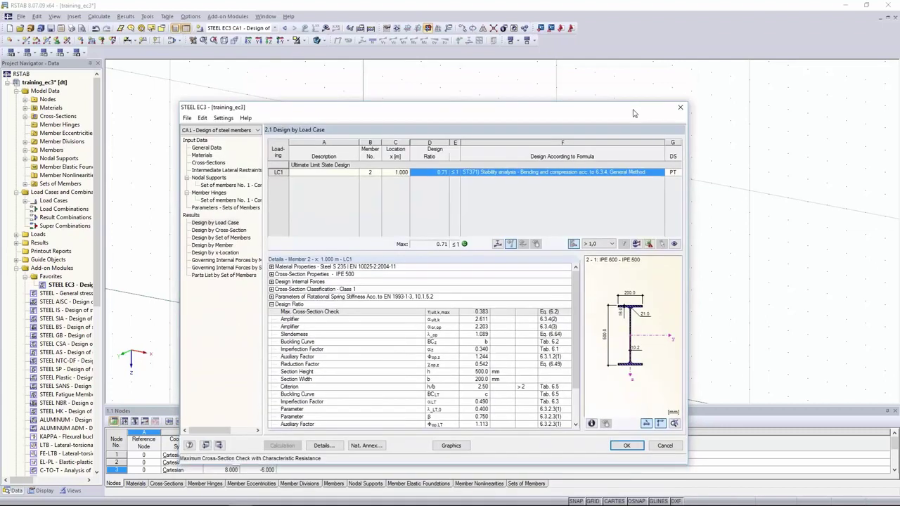
Close the STEEL EC3 module with its data kept and display load case LC1 on the frame
left_click(623, 449)
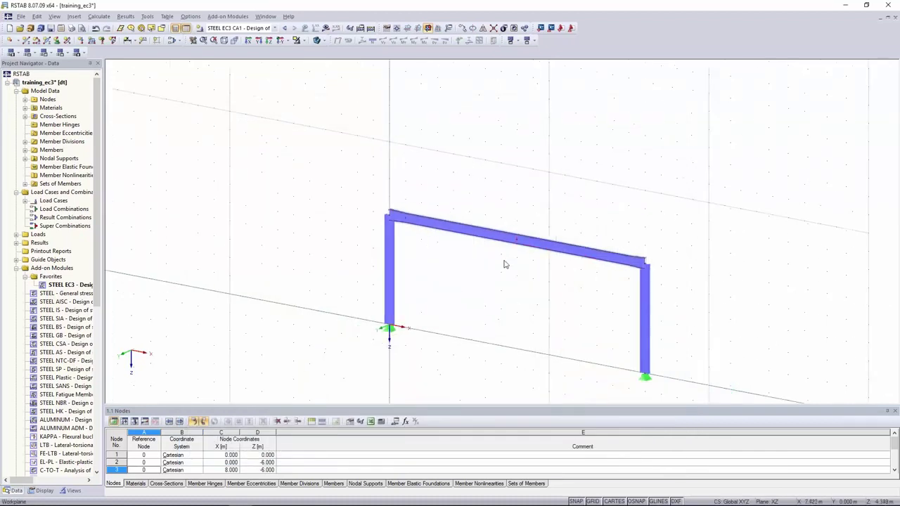
left_click(274, 28)
left_click(302, 40)
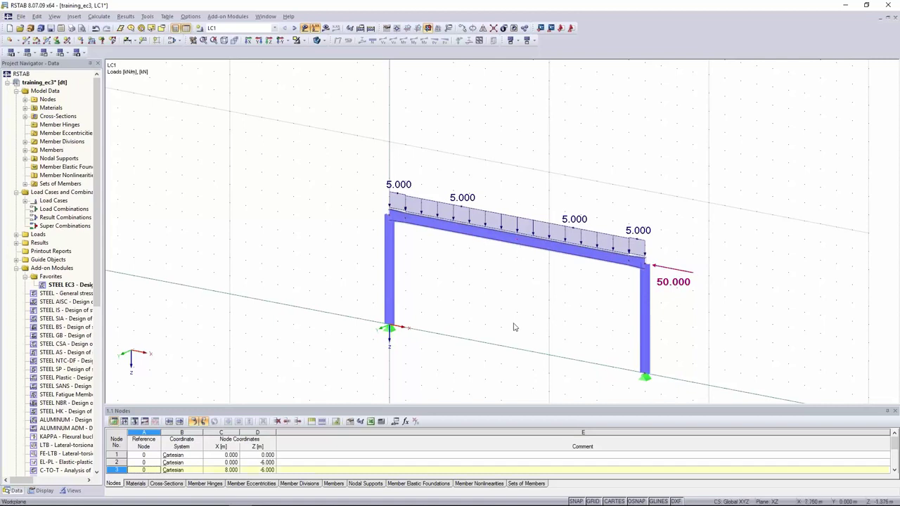
Change the type of model to 3D in the general data of training_ec3
right_click(62, 85)
left_click(75, 92)
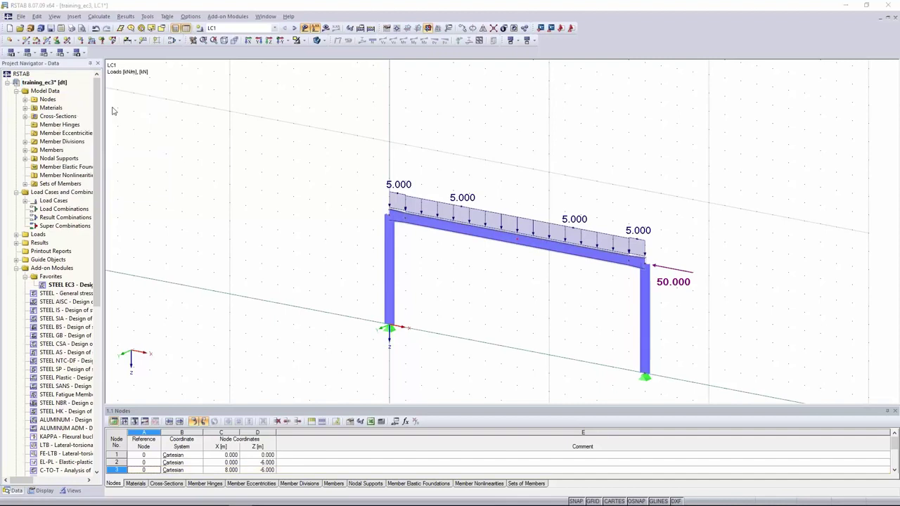
left_click(323, 279)
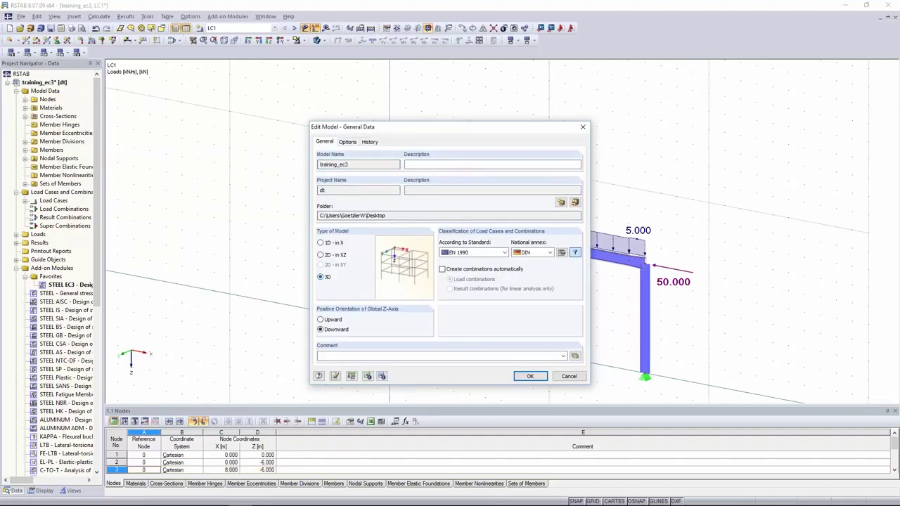
left_click(524, 376)
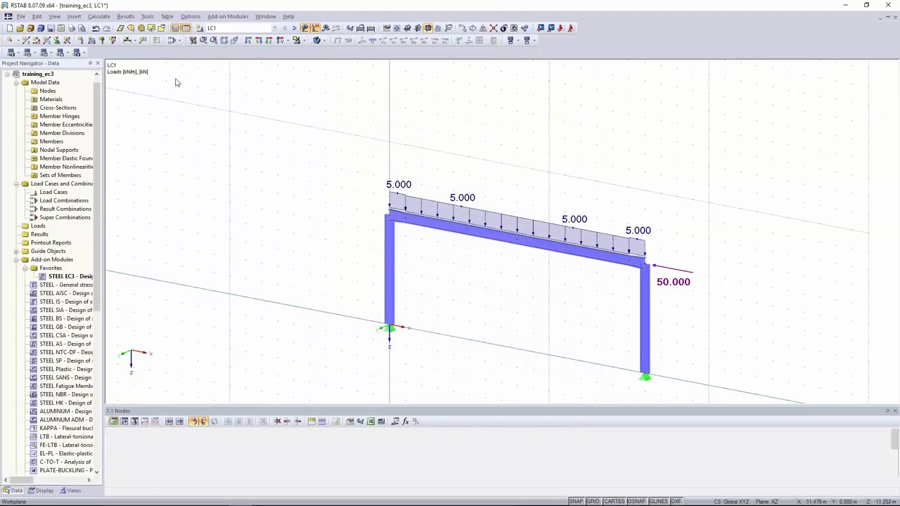
Create a nodal support fixed only in the Y direction and assign it to both upper corner nodes of the frame
left_click(57, 40)
left_click(436, 188)
left_click(437, 187)
left_click(450, 186)
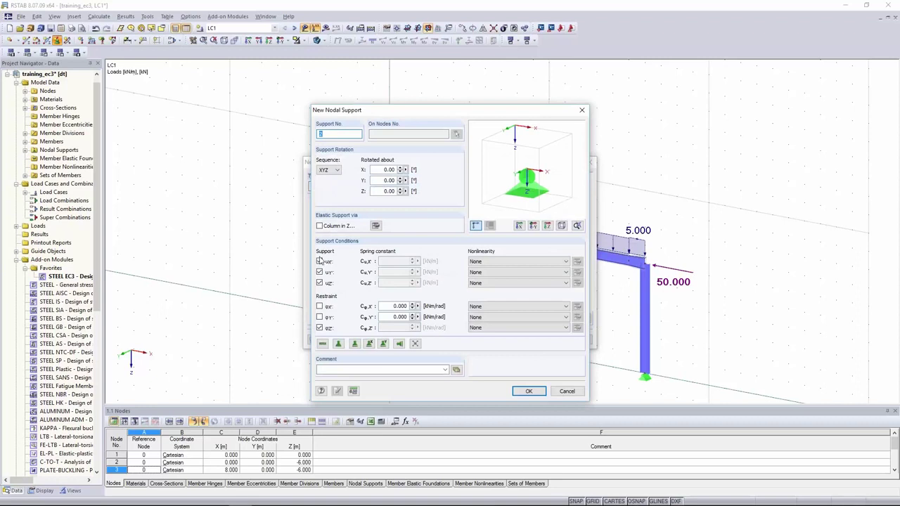
left_click(319, 261)
left_click(319, 283)
left_click(320, 328)
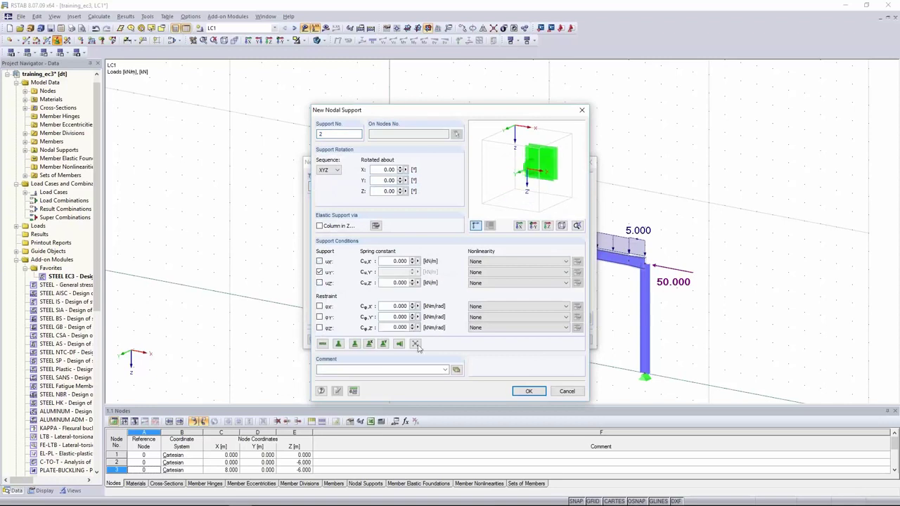
left_click(529, 391)
left_click(534, 337)
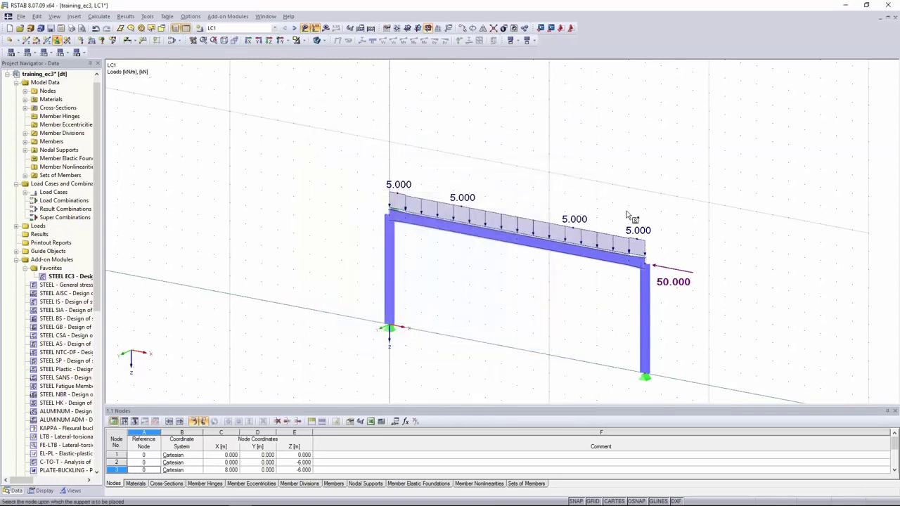
left_click(651, 259)
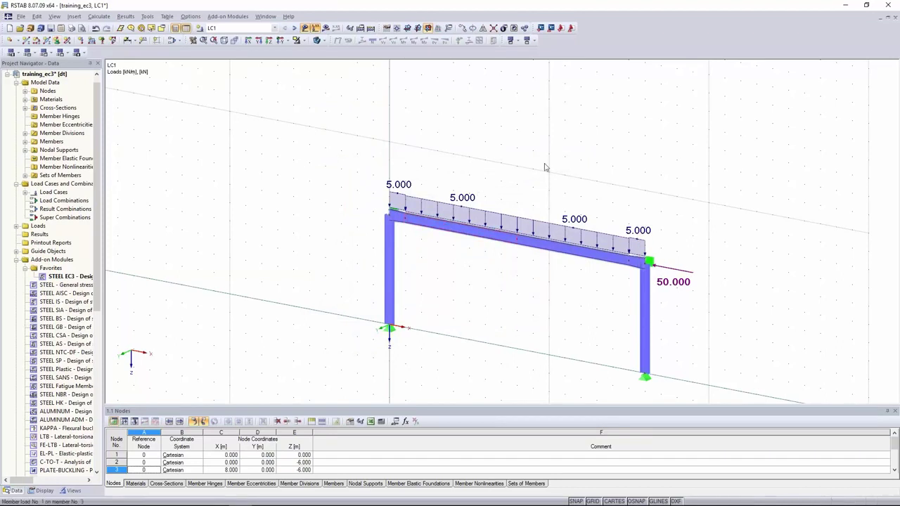
Apply a nodal load of PY = 10 kN at the beam's midspan node in LC1
left_click(82, 42)
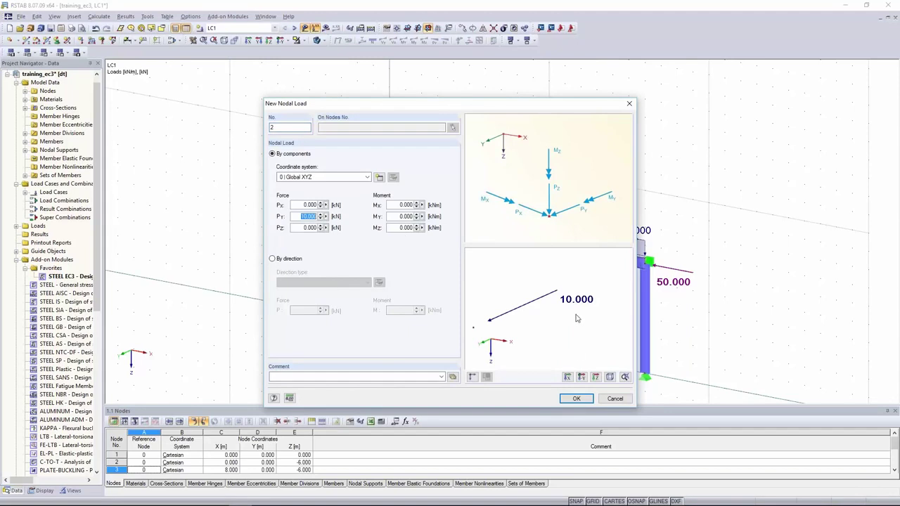
left_click(576, 399)
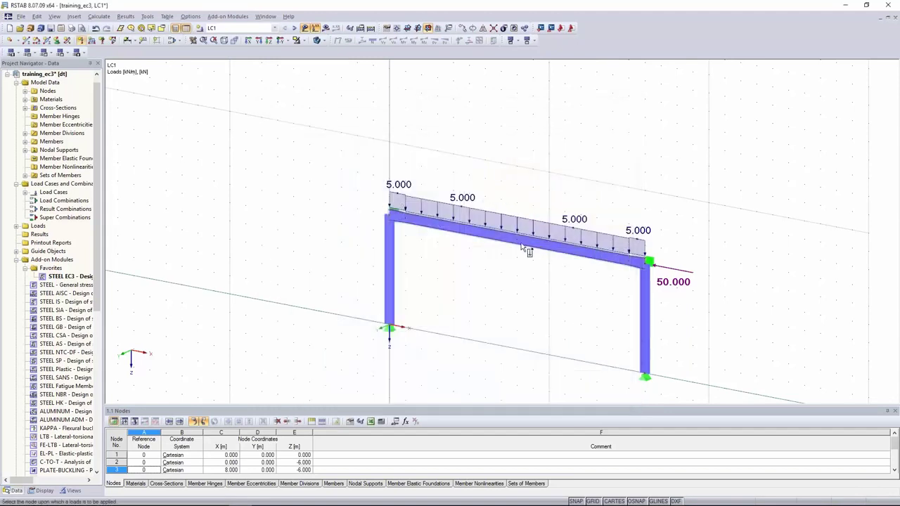
key("Escape")
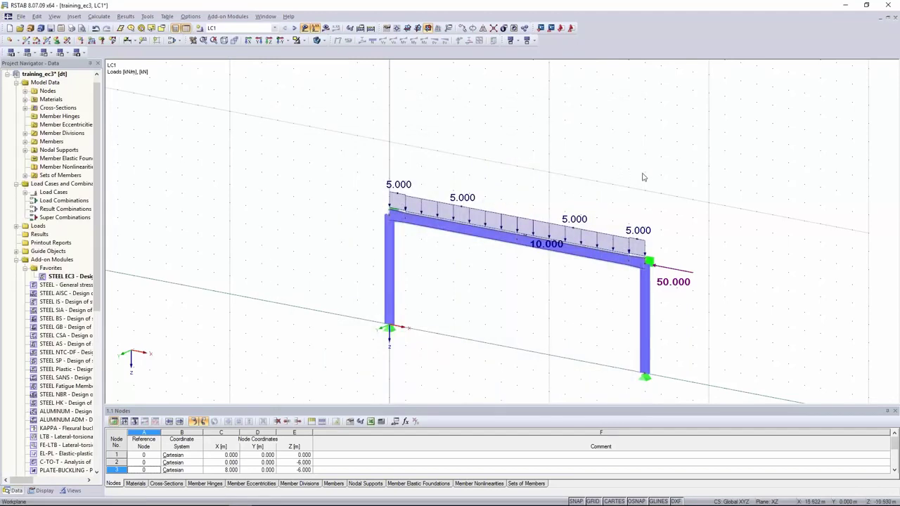
middle_click_drag(619, 194, 492, 195, "ctrl")
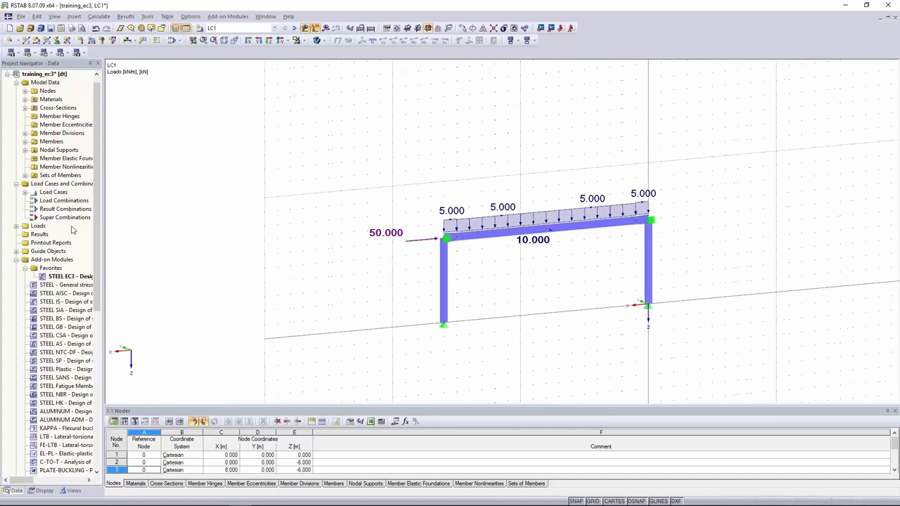
Recalculate the set of members in STEEL EC3 for the laterally loaded 3D model and review the LC1 design result for member 2
double_click(63, 276)
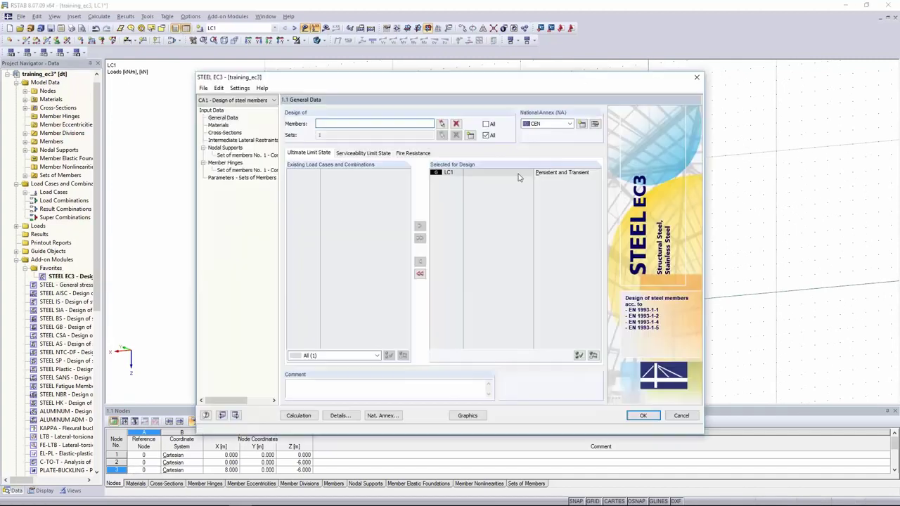
left_click(267, 154)
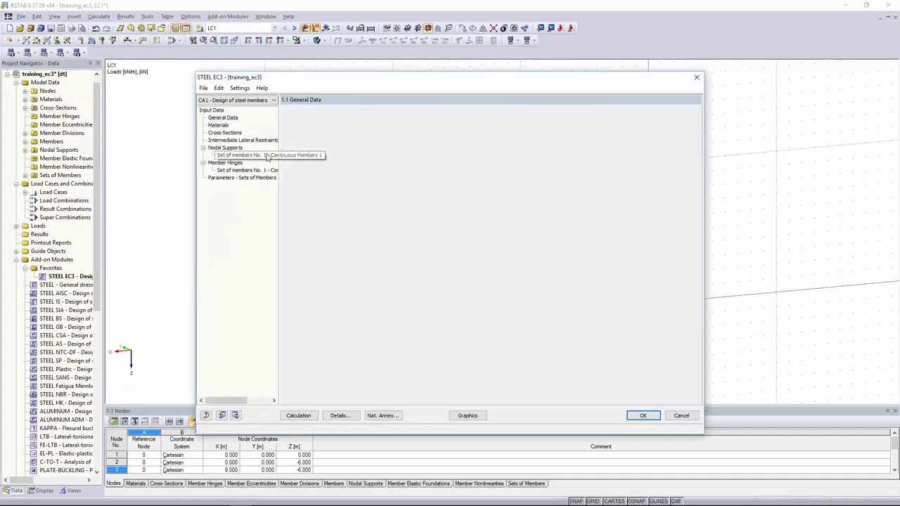
left_click(307, 415)
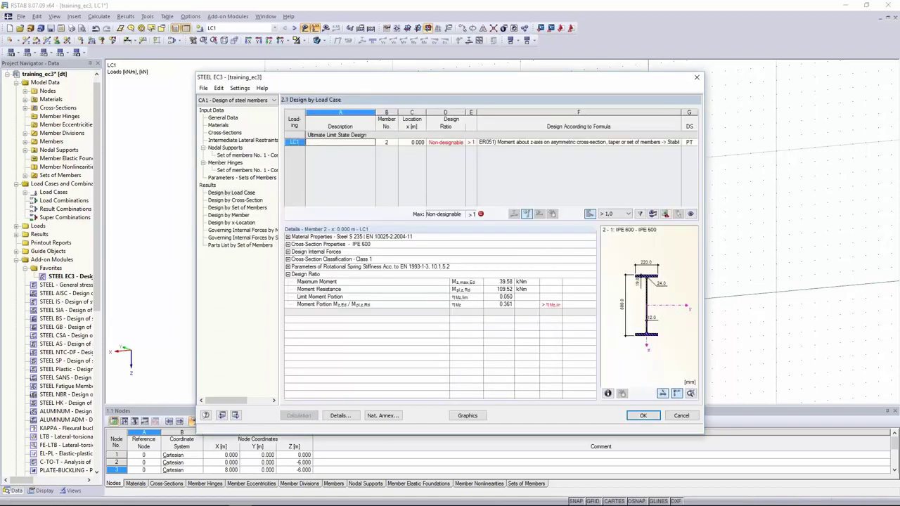
left_click_drag(501, 145, 487, 143)
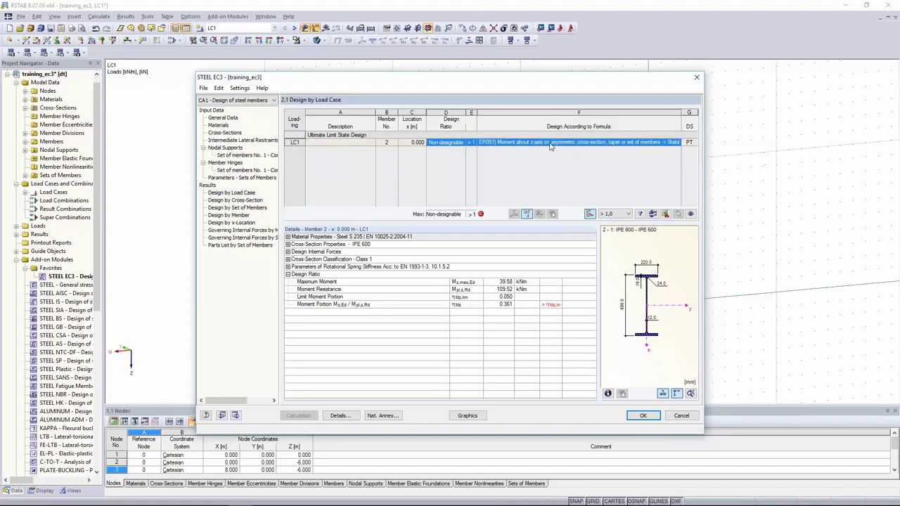
Review the stability detail settings, especially the minor-axis bending limit for the General Method, alongside the LC1 design result
left_click(339, 415)
left_click(346, 112)
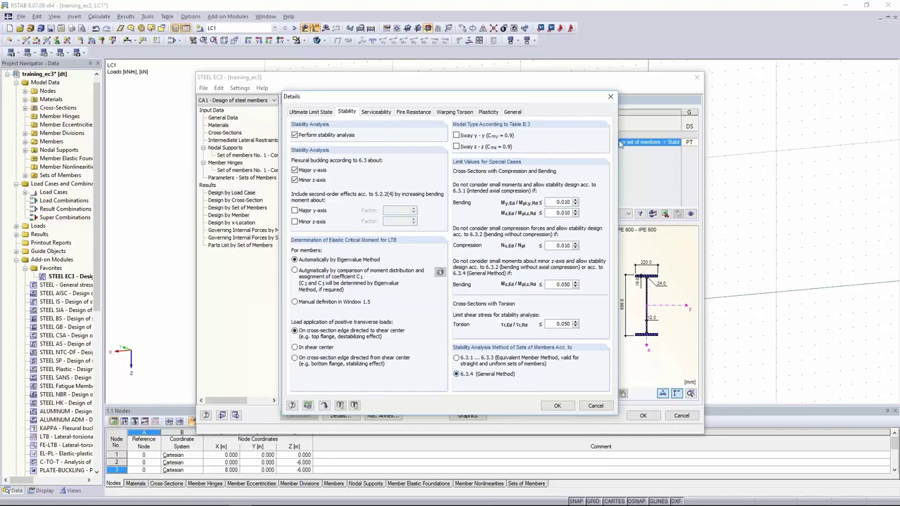
left_click_drag(564, 104, 476, 166)
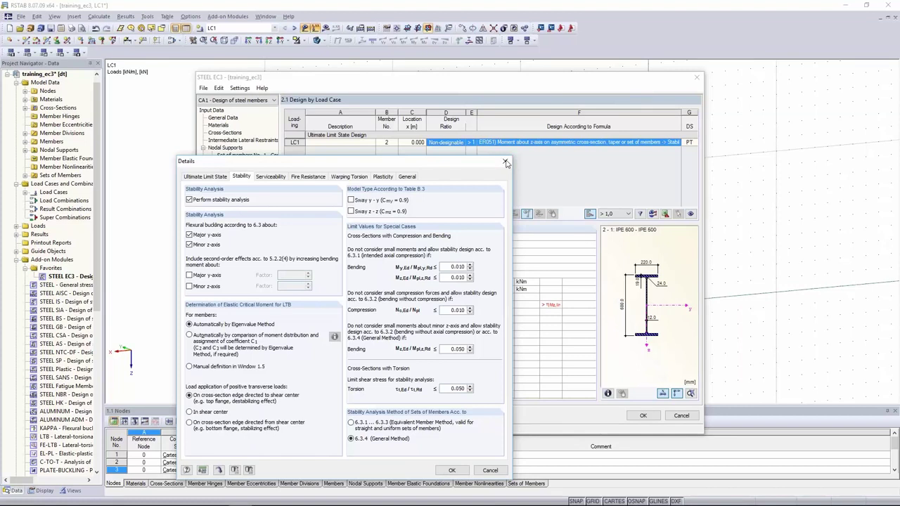
Close the detail settings and examine member 2's minor-axis moment portion and plastic moment resistance in the LC1 design details
left_click(505, 162)
left_click(450, 144)
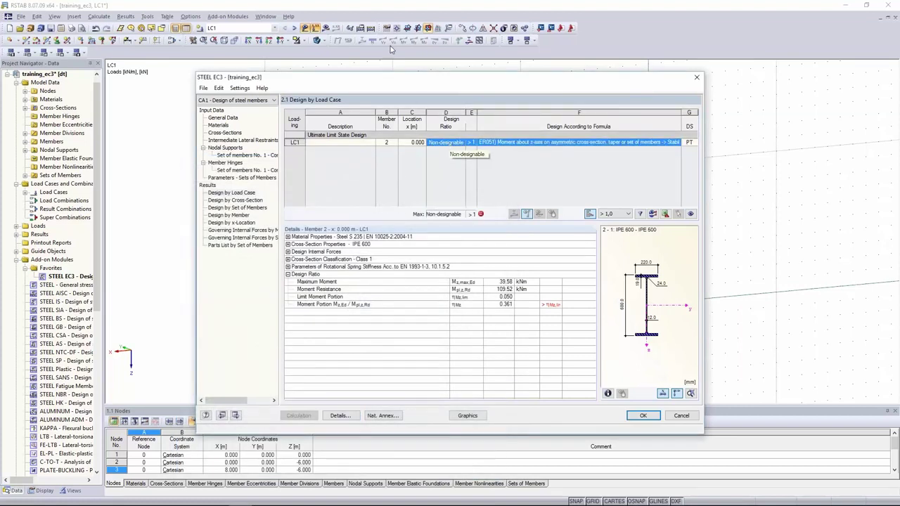
left_click_drag(401, 80, 409, 106)
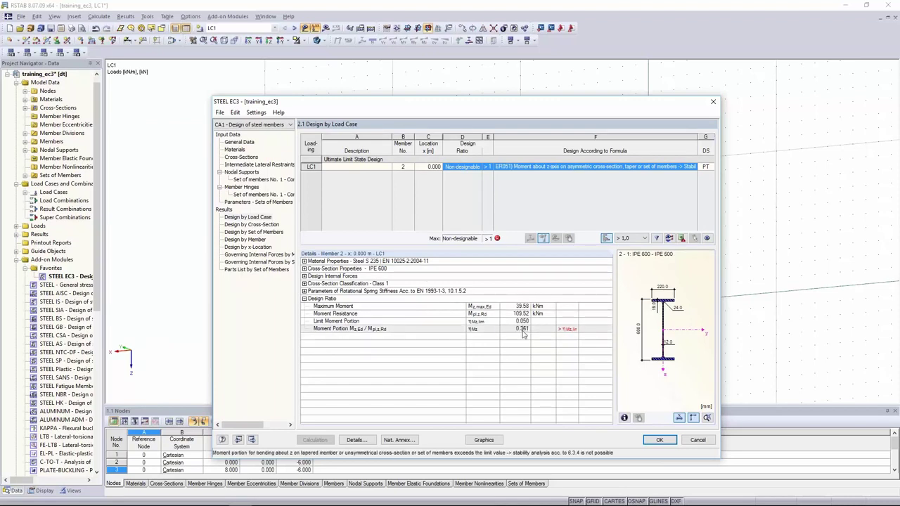
left_click_drag(523, 331, 492, 332)
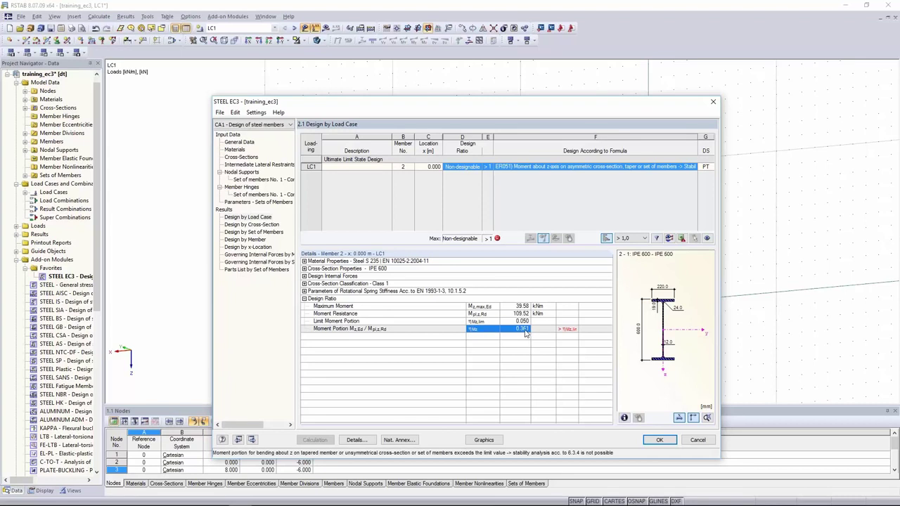
left_click(484, 314)
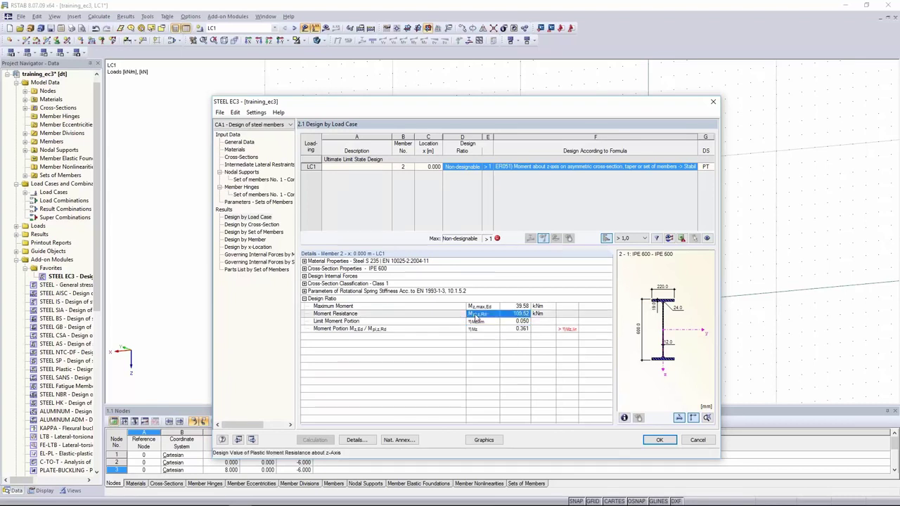
Raise the stability limit for minor-axis bending Mz,Ed / Mpl,z,Rd in the General Method to 0.100
left_click(372, 440)
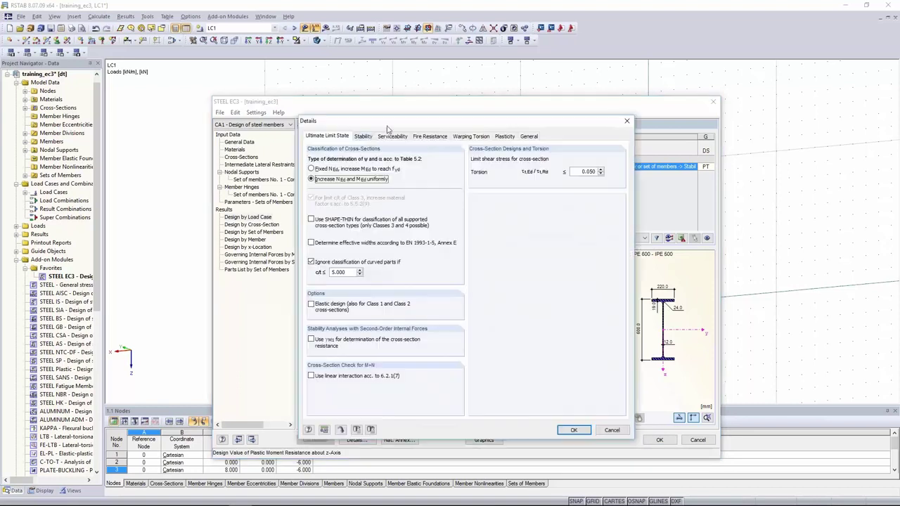
left_click(369, 139)
left_click_drag(570, 349, 591, 350)
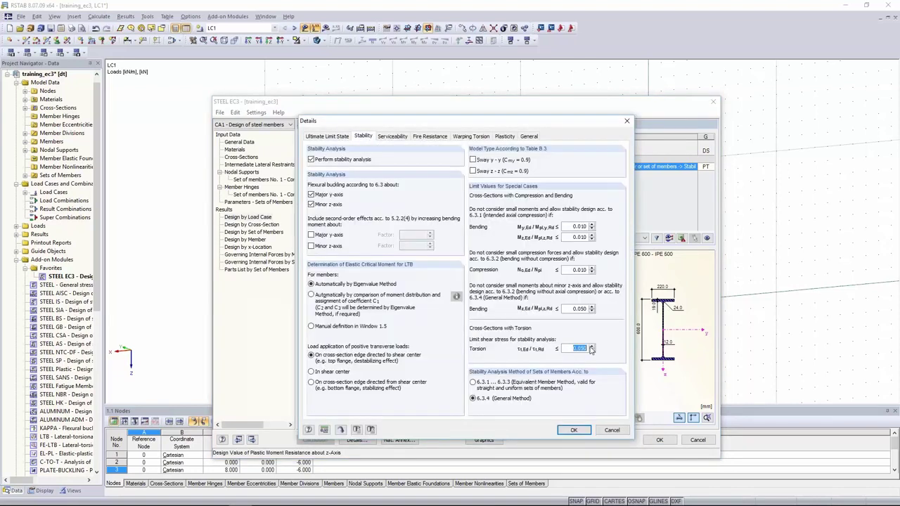
left_click_drag(571, 309, 605, 308)
type(",")
key("Return")
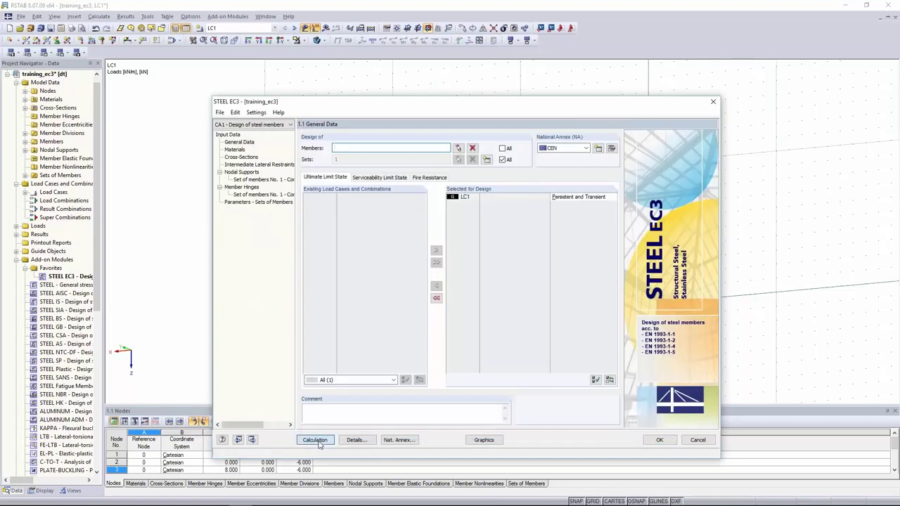
Recalculate the design and compare member 2's moment portion about the z-axis with the limit moment portion
left_click(315, 439)
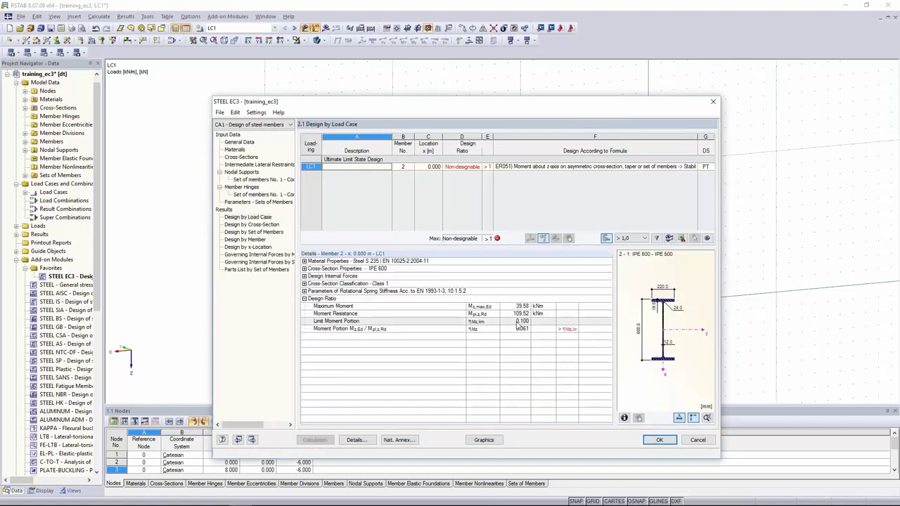
left_click_drag(478, 321, 497, 333)
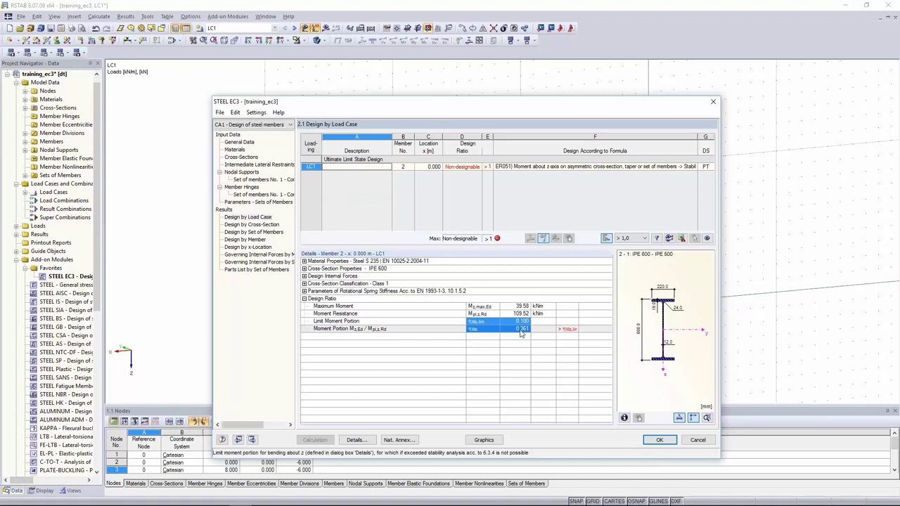
left_click(520, 330)
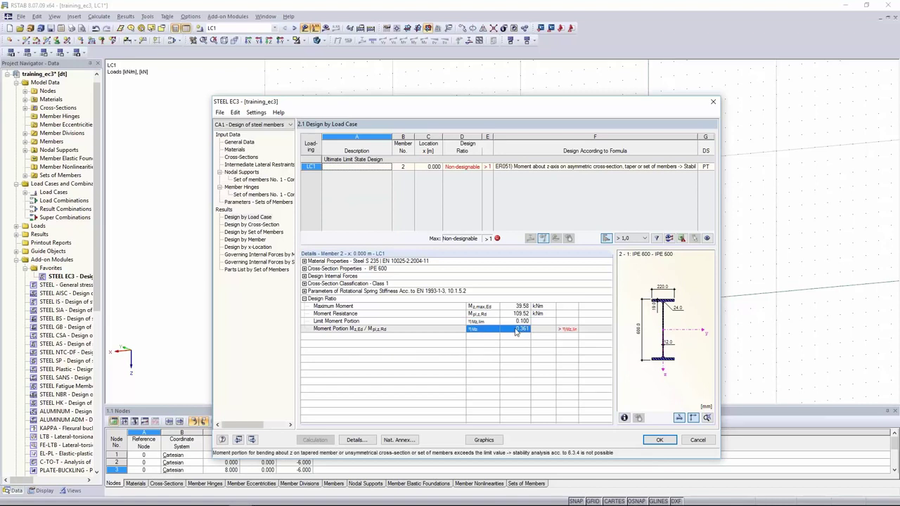
Enable warping analysis with seven degrees of freedom for the sets of members, using second-order analysis
left_click(356, 440)
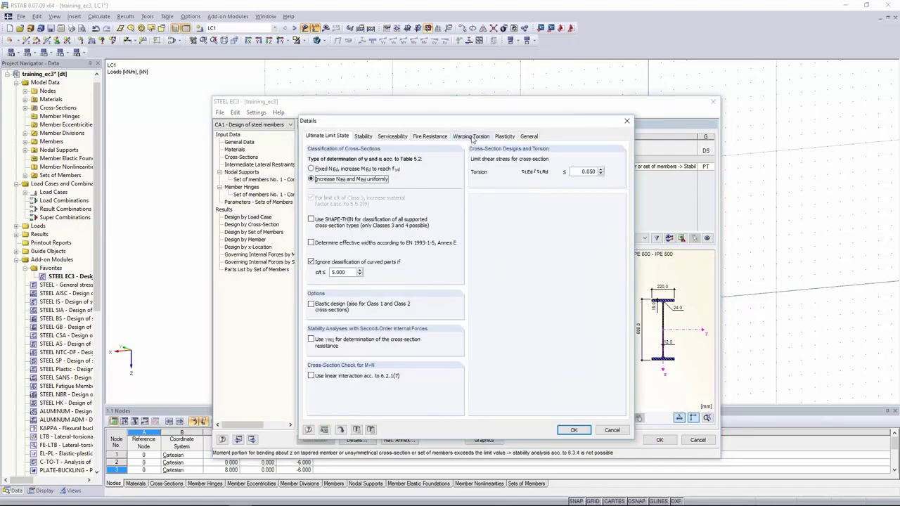
left_click(471, 137)
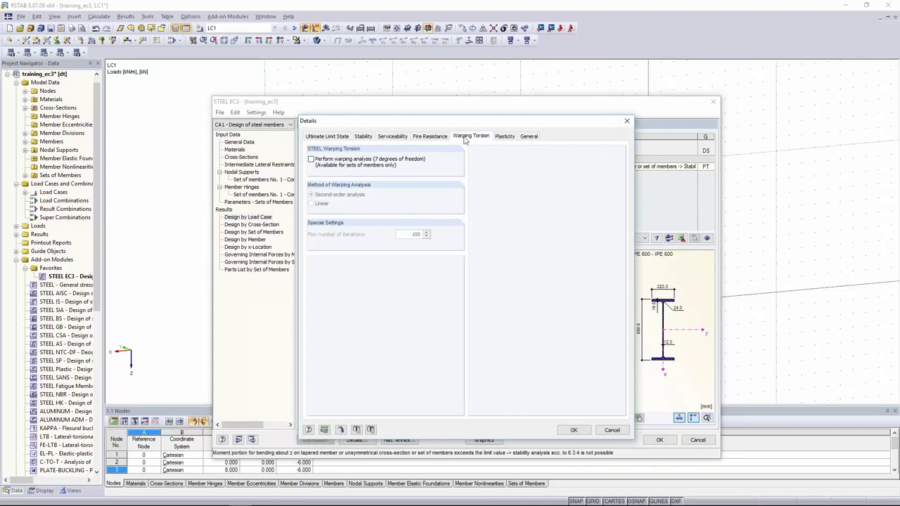
left_click(343, 166)
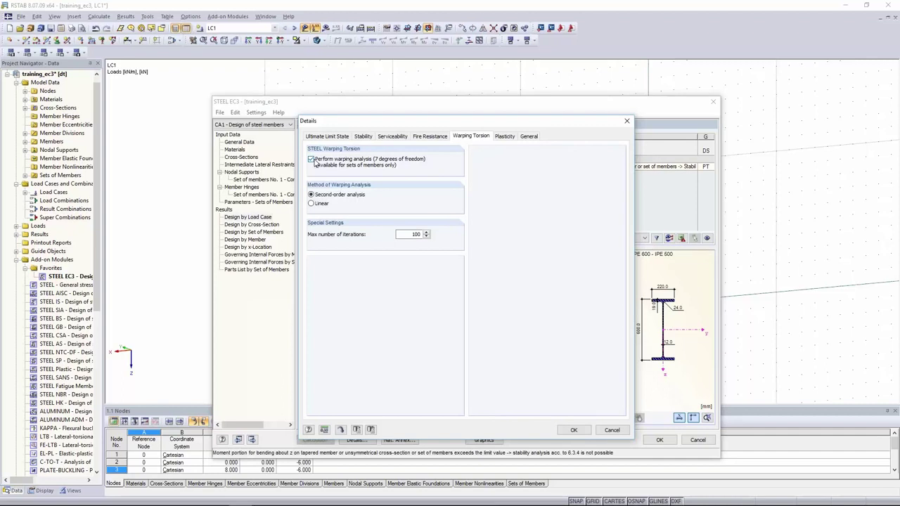
left_click(574, 431)
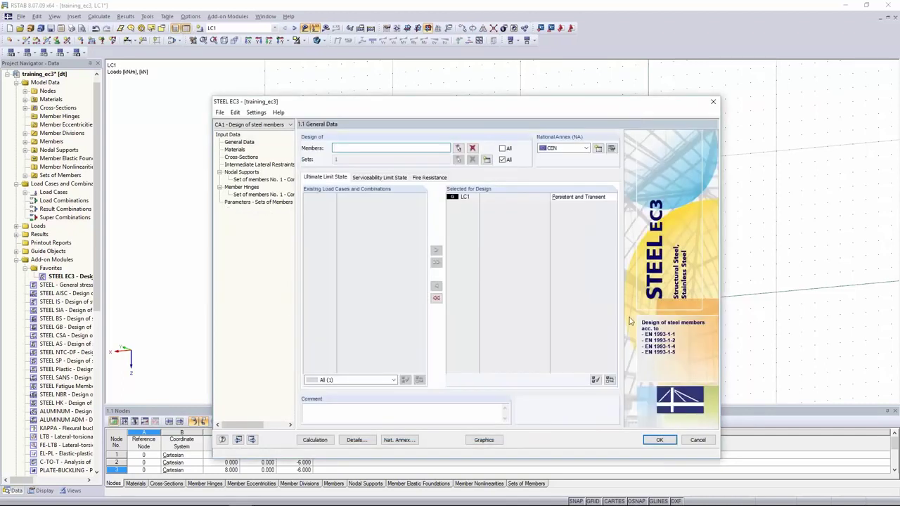
Review the support, rotational and warping restraints at nodes 2 and 4 for set of members No. 1
left_click(257, 180)
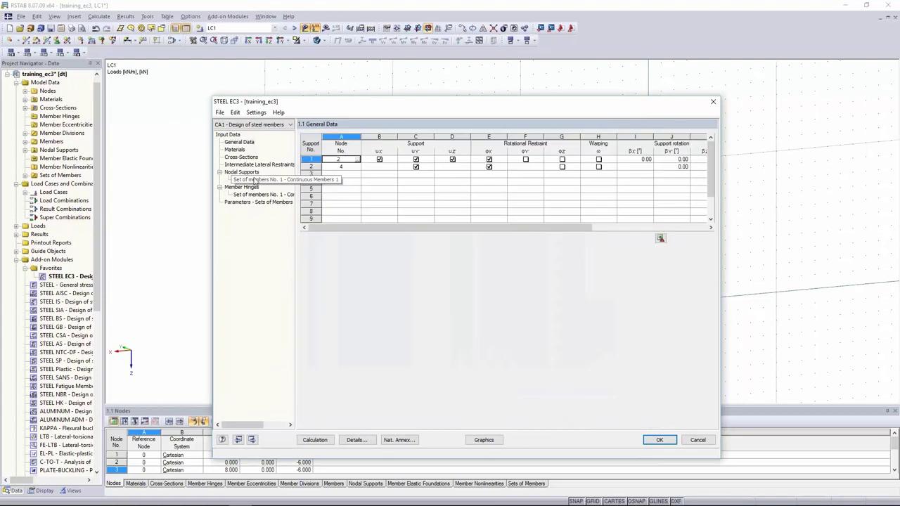
left_click(378, 167)
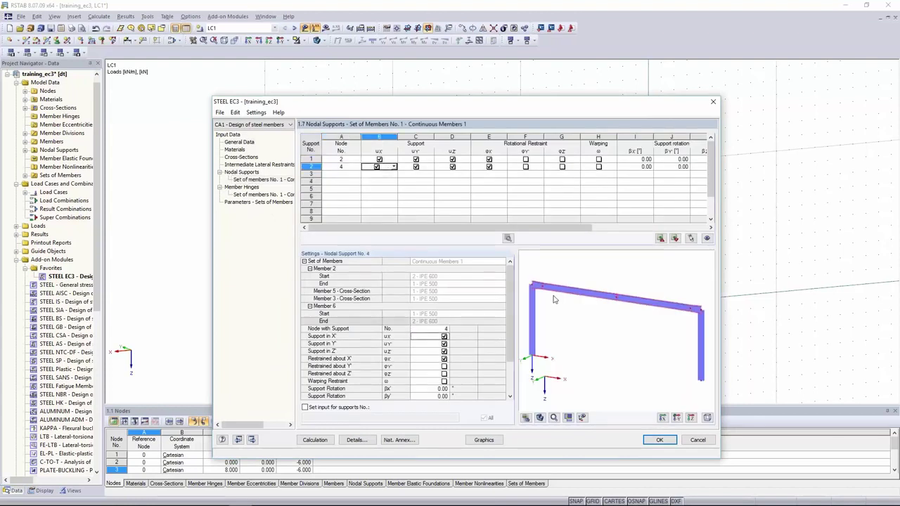
scroll(554, 301, "down", 1)
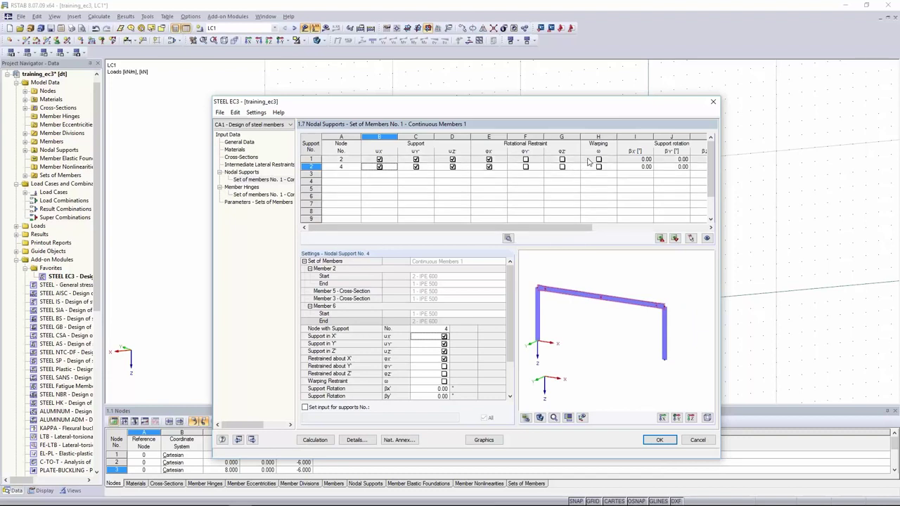
left_click_drag(589, 161, 395, 169)
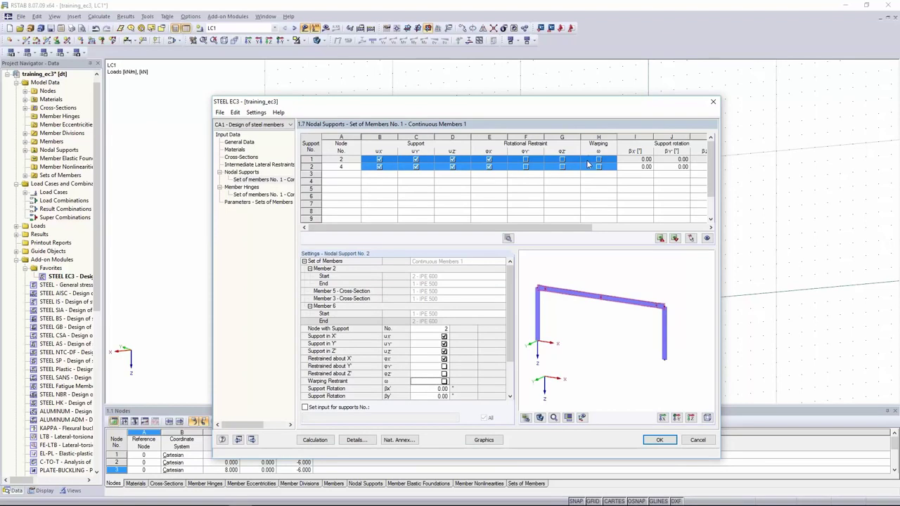
left_click_drag(388, 163, 456, 164)
left_click_drag(556, 164, 501, 169)
left_click_drag(587, 162, 591, 170)
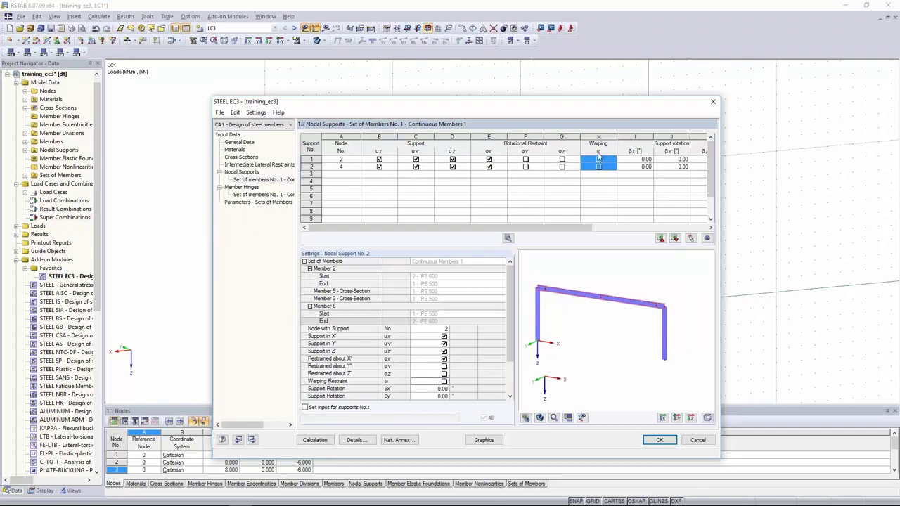
Isolate the set of members in the support preview and release the uX support at node 4
left_click(582, 417)
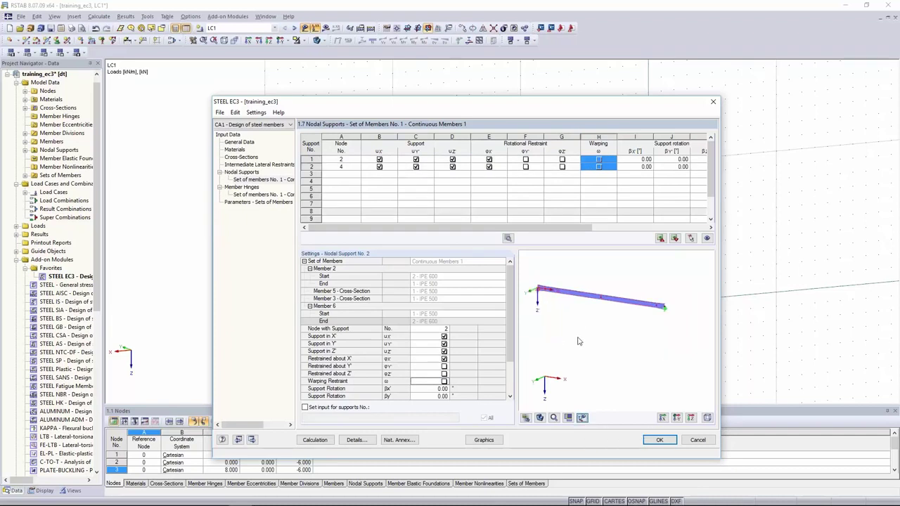
middle_click_drag(561, 305, 620, 274, "ctrl")
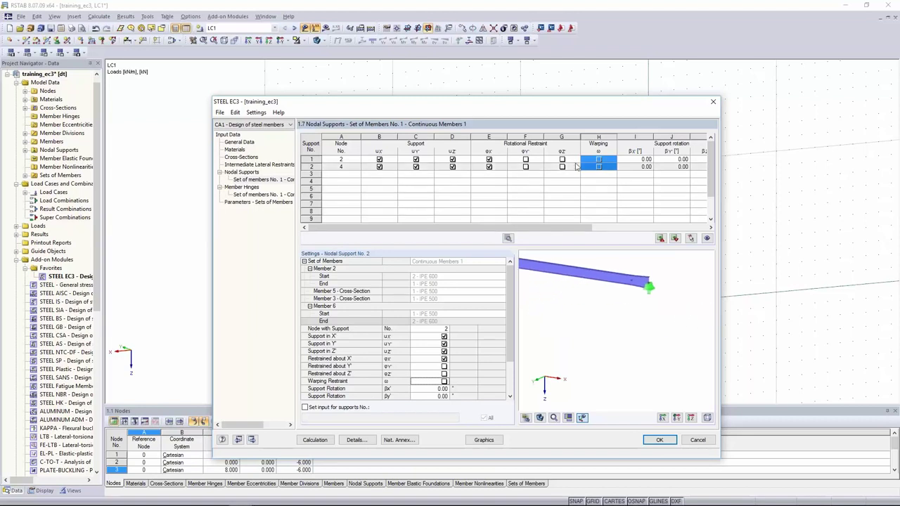
left_click(570, 166)
left_click(379, 167)
left_click(379, 167)
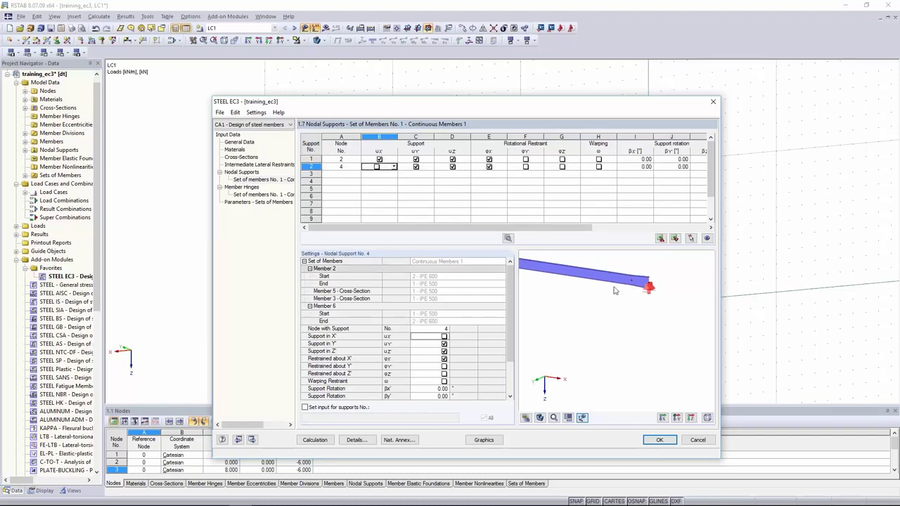
scroll(615, 287, "down", 2)
middle_click_drag(603, 287, 609, 308)
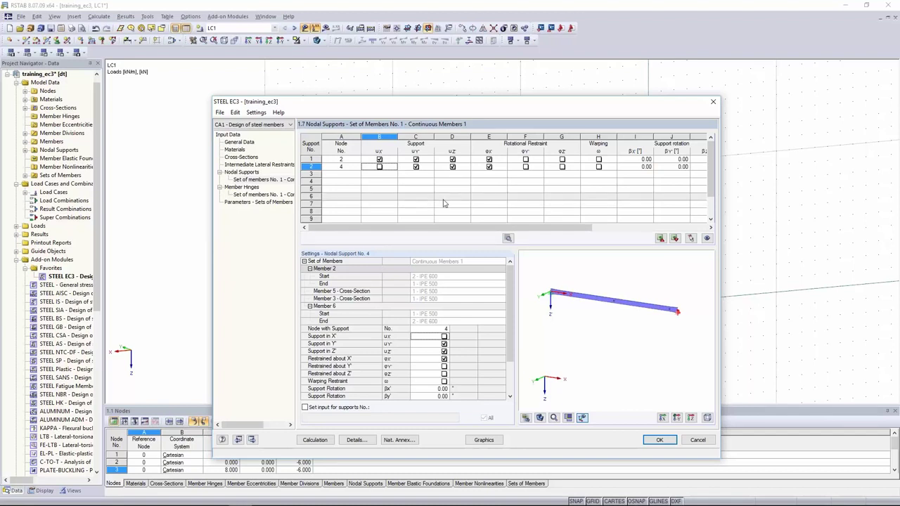
Set the initial local bow imperfection of set of members No. 1 to L/250
left_click(258, 203)
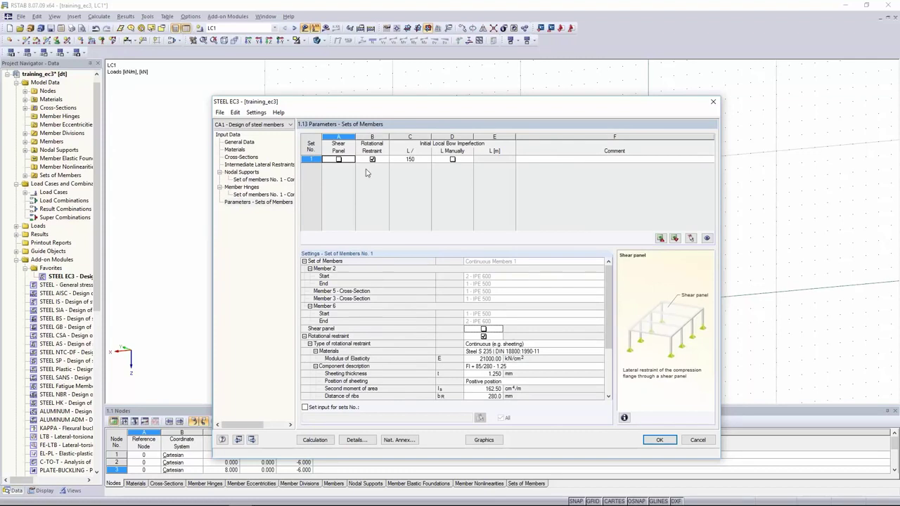
left_click(423, 159)
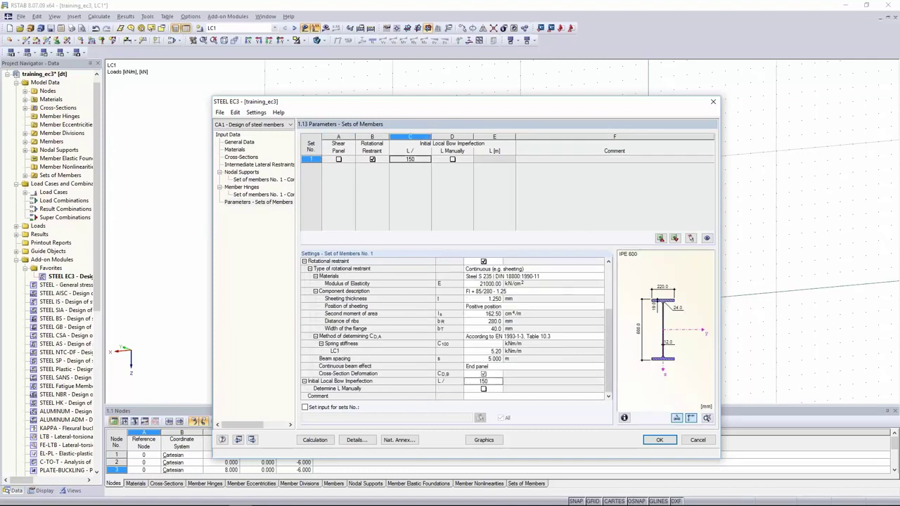
double_click(409, 160)
left_click(425, 159)
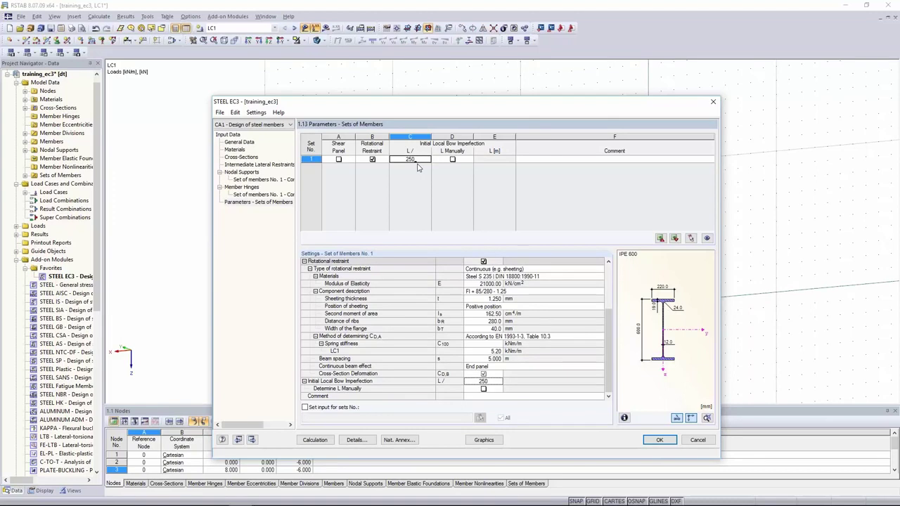
left_click(466, 160)
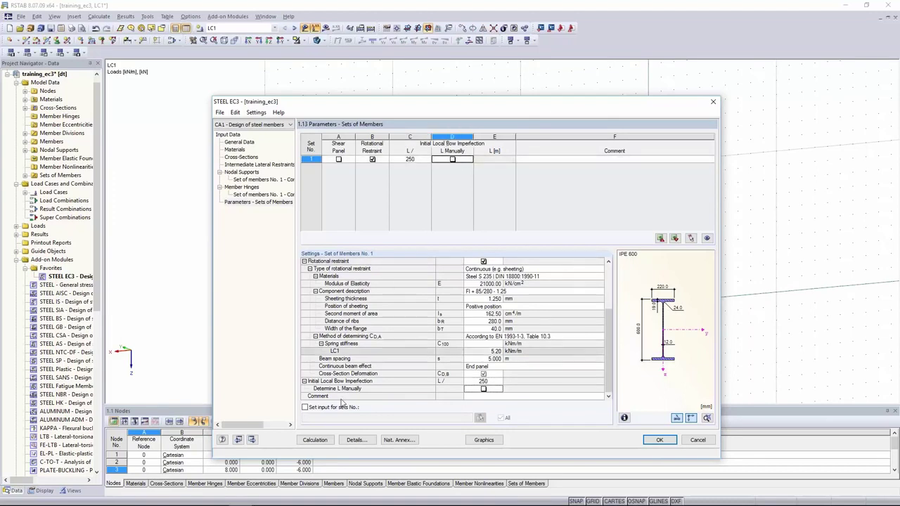
Run the design with warping torsion and review member 3's critical factor and initial bow imperfections for LC1
left_click(314, 440)
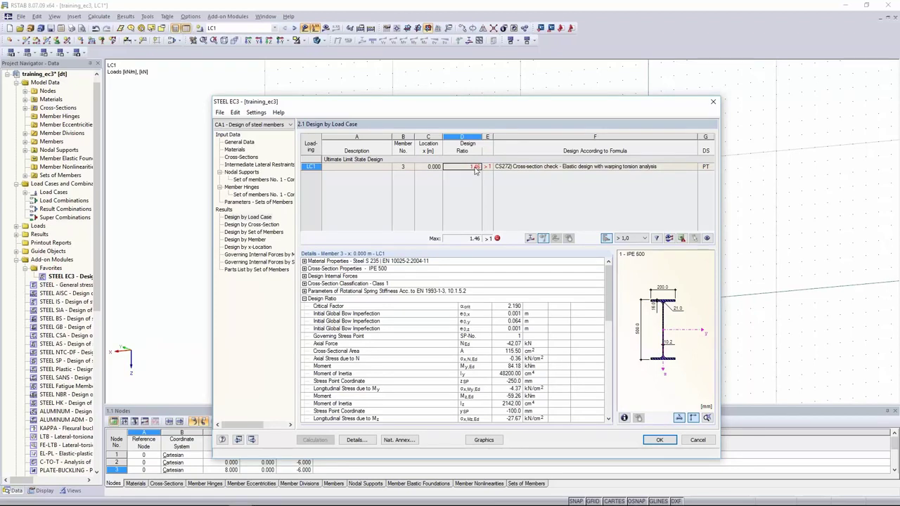
left_click(474, 168)
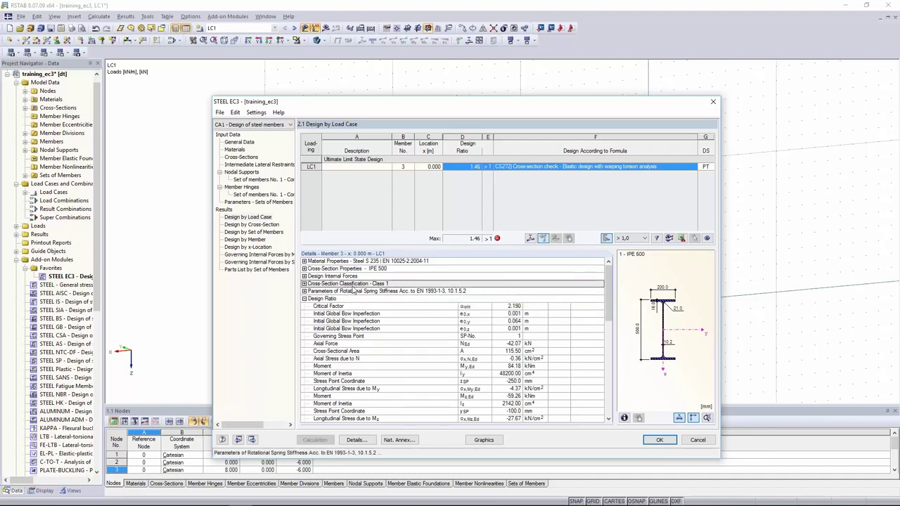
left_click_drag(609, 288, 610, 304)
left_click(506, 292)
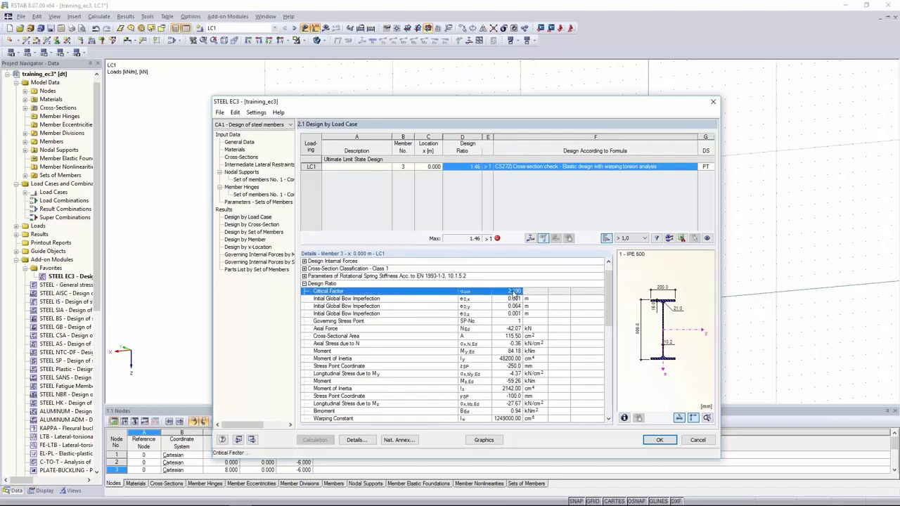
left_click_drag(512, 298, 517, 314)
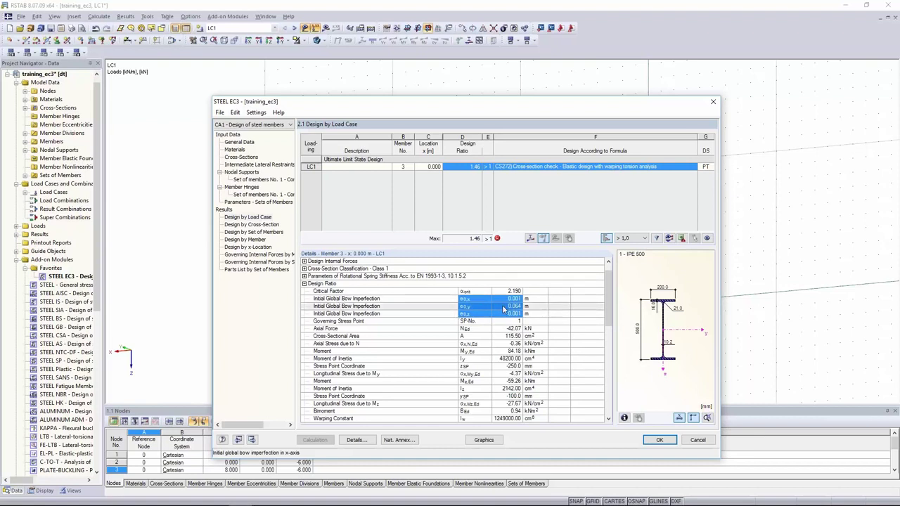
left_click_drag(457, 294, 376, 301)
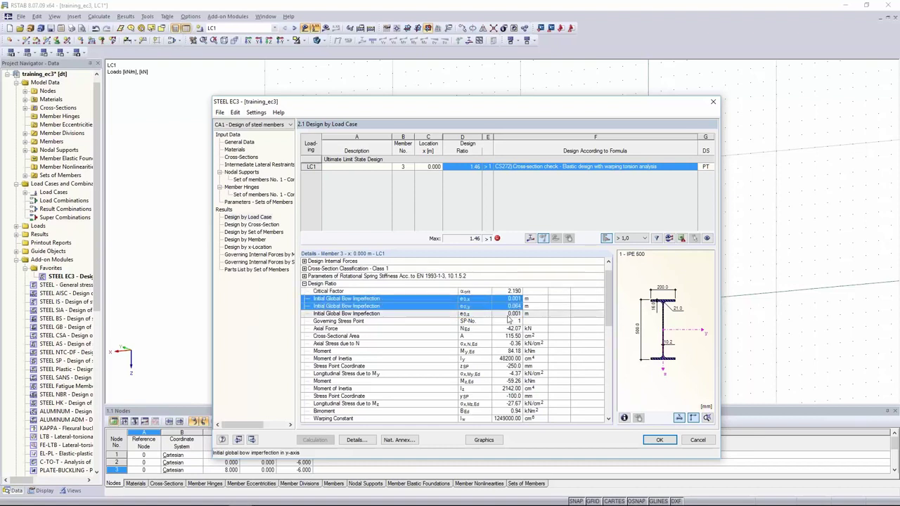
Examine the individual design ratio components and the governing design formula for member 3
left_click_drag(608, 302, 609, 385)
left_click_drag(506, 328, 482, 398)
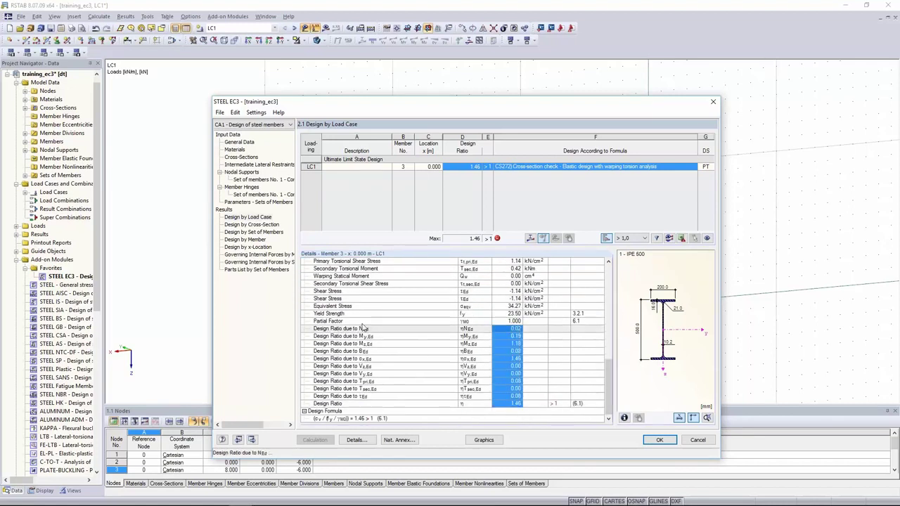
left_click(514, 329)
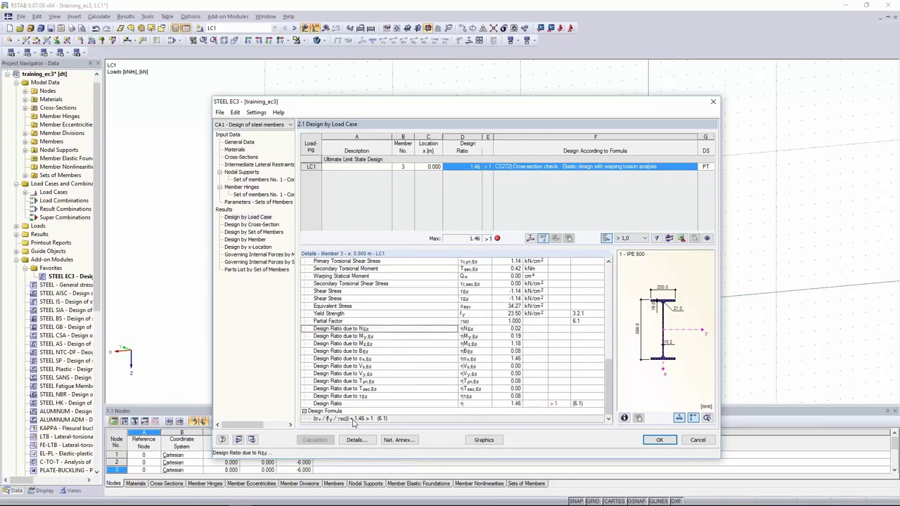
left_click(323, 419)
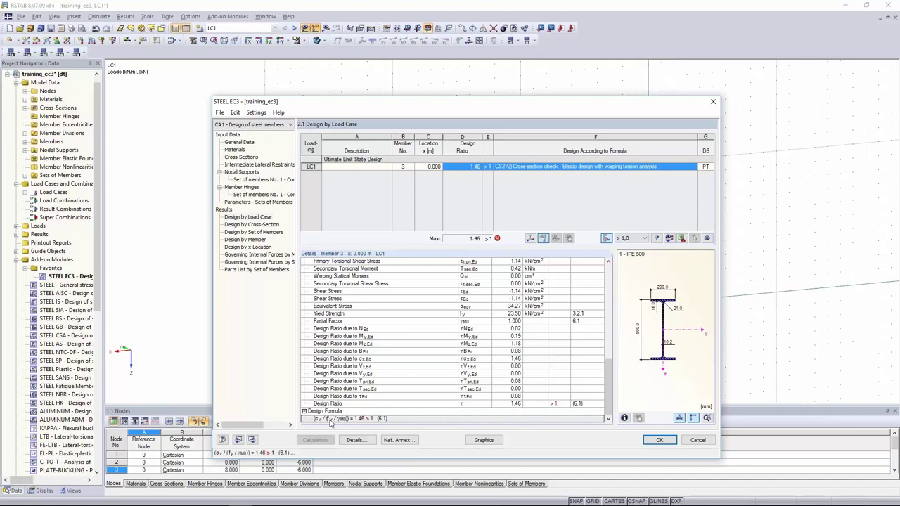
Display the design results graphically on the frame and view the warping torsion internal forces N and My
left_click(484, 440)
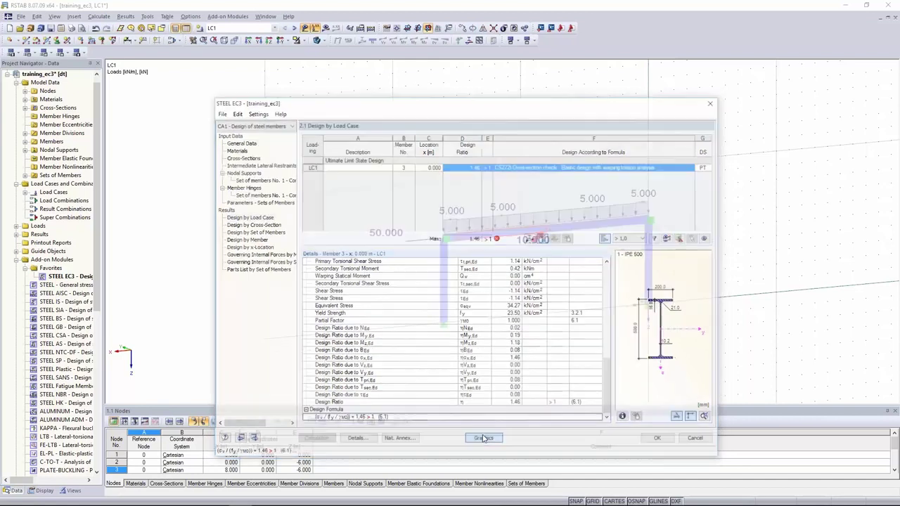
middle_click_drag(595, 159, 126, 133, "ctrl")
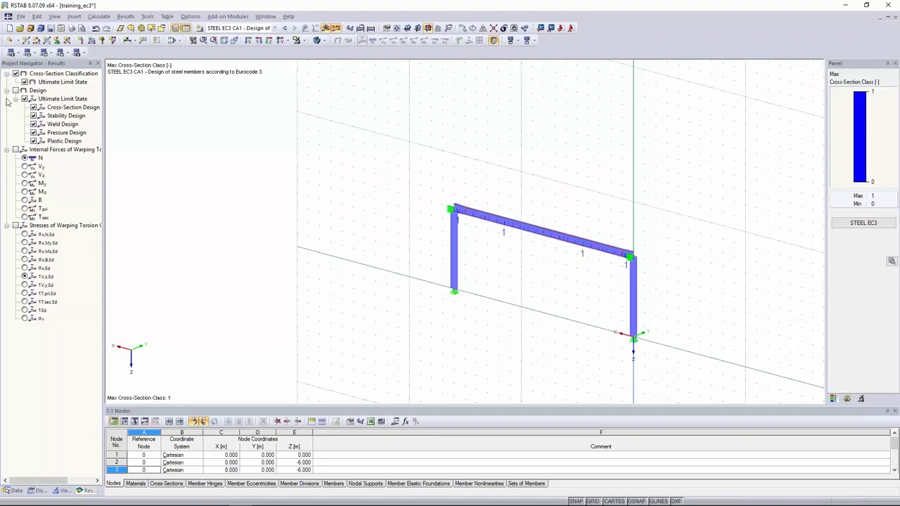
left_click(15, 150)
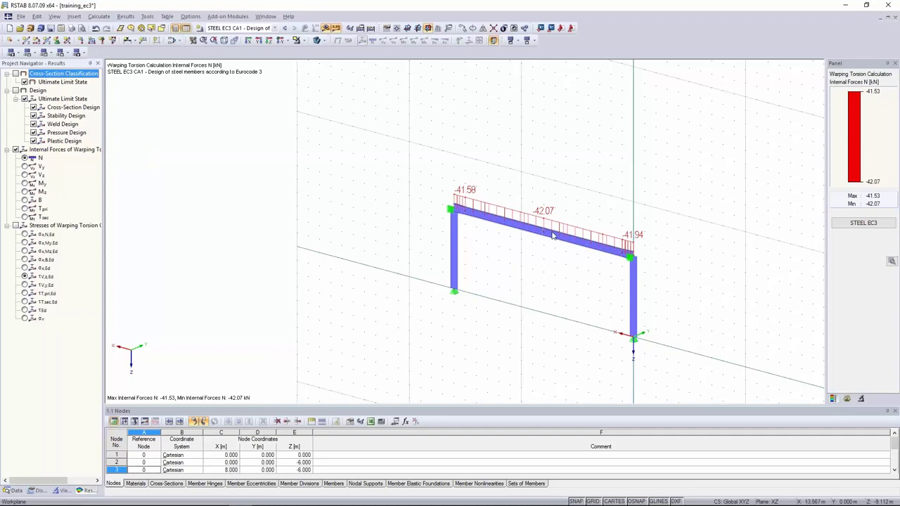
left_click(24, 184)
left_click(25, 158)
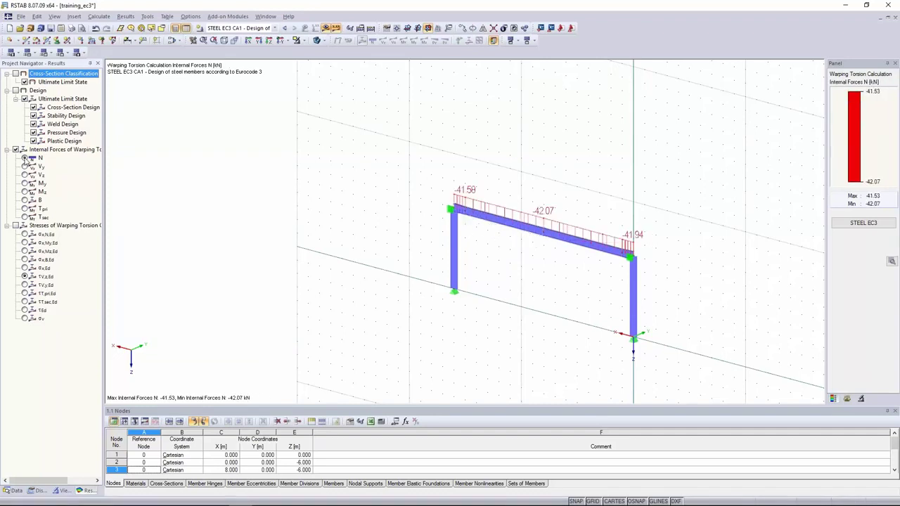
Show the warping torsion equivalent stress sigma-v on the beam and compare its peak with the governing location in the STEEL EC3 results
left_click(16, 226)
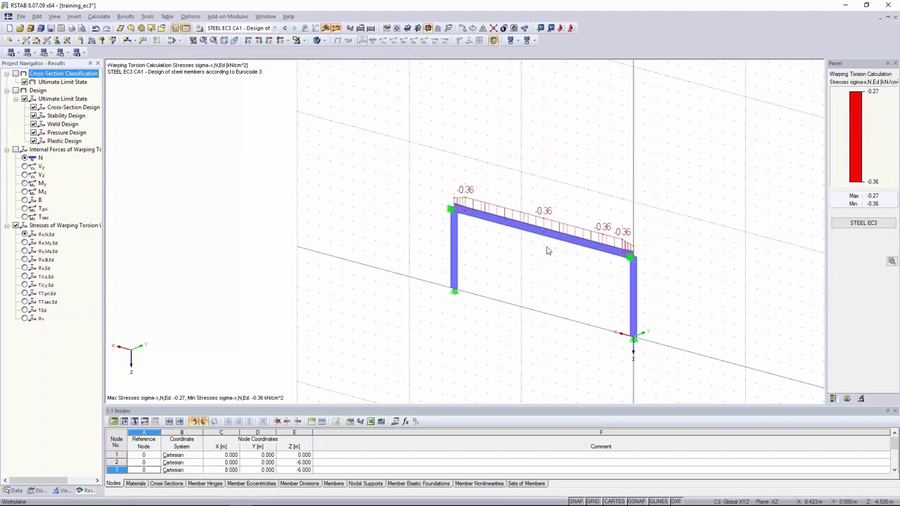
left_click(25, 319)
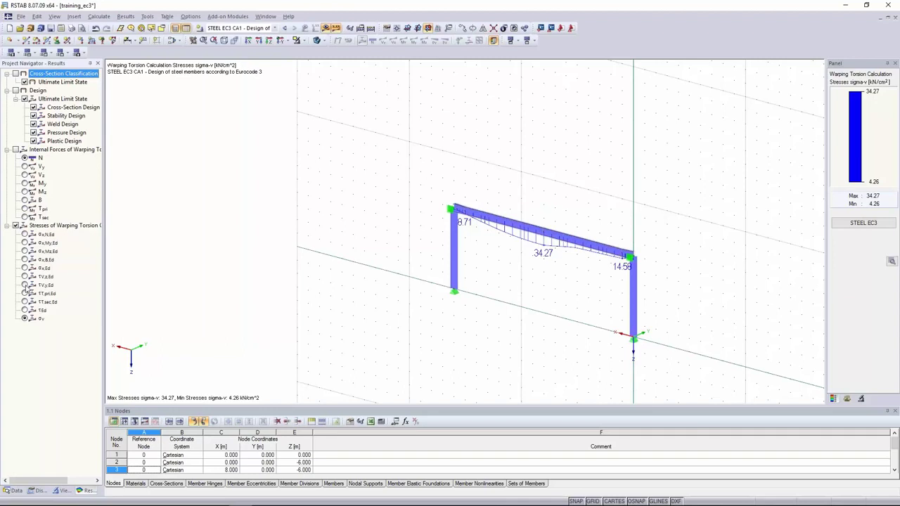
left_click(863, 223)
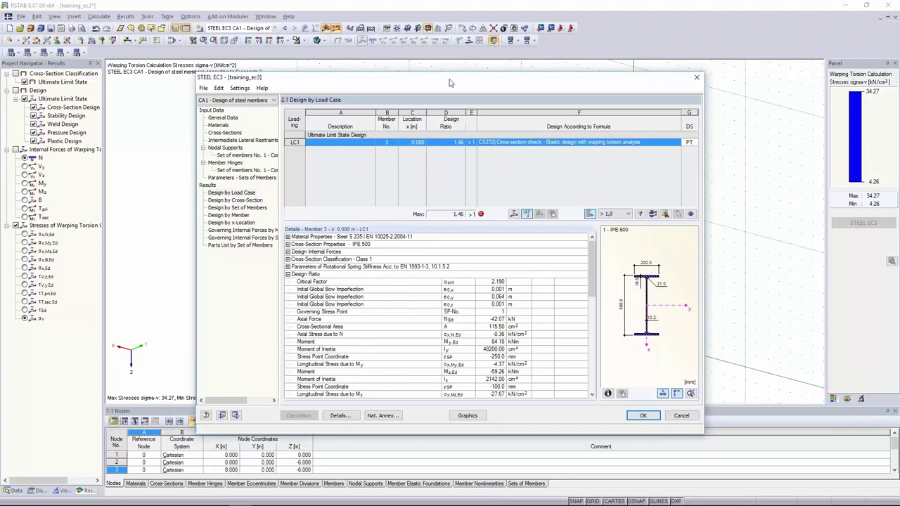
left_click_drag(450, 83, 446, 287)
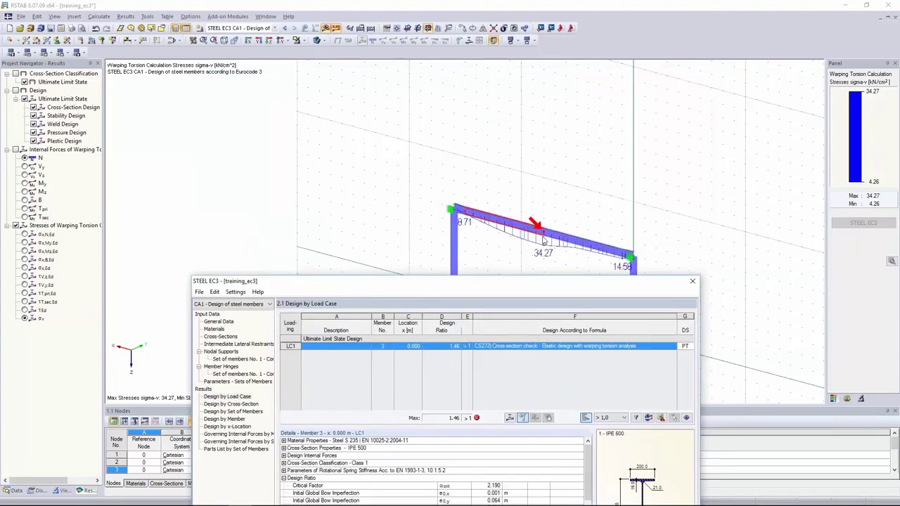
left_click_drag(538, 281, 541, 110)
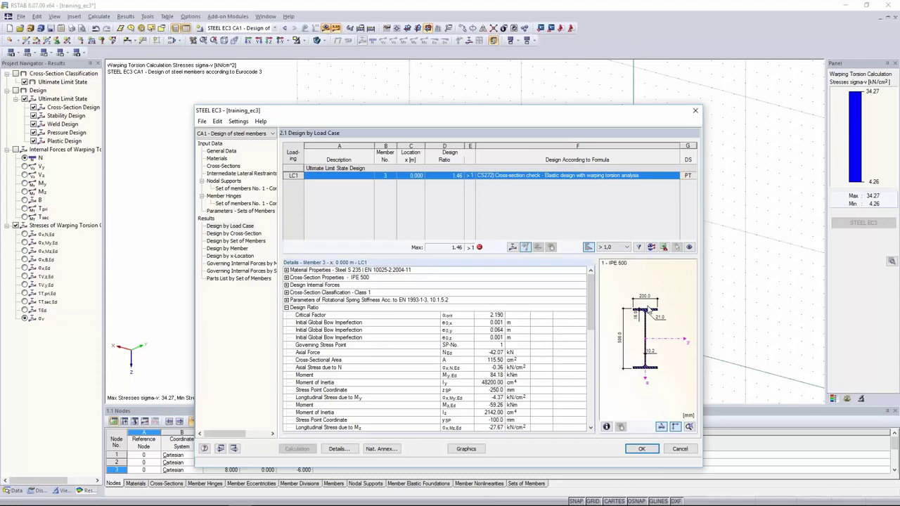
Check the cross-section data and inspect the governing warping torsion check of member 3 under LC1
left_click(224, 166)
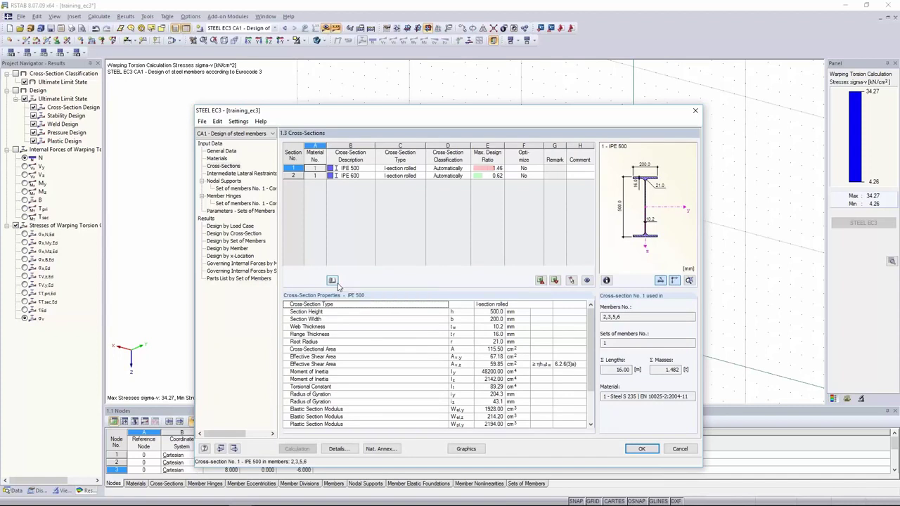
left_click(210, 213)
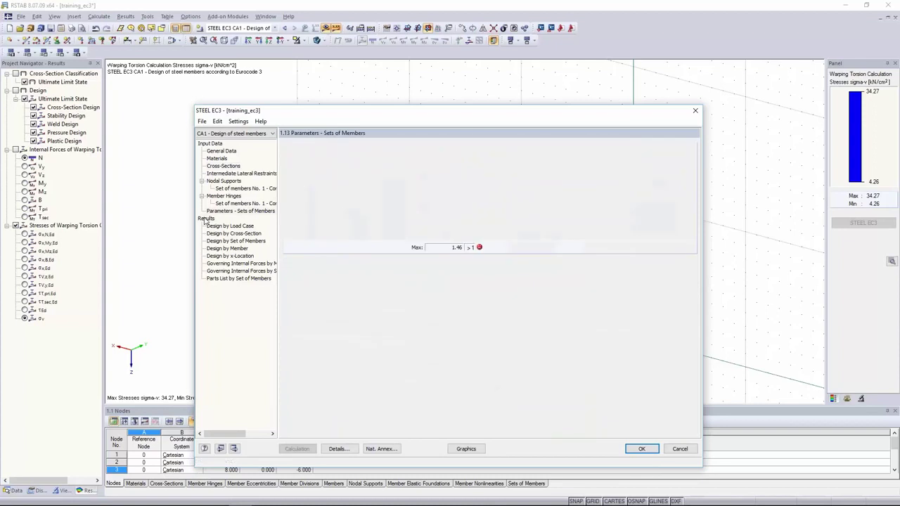
left_click(444, 176)
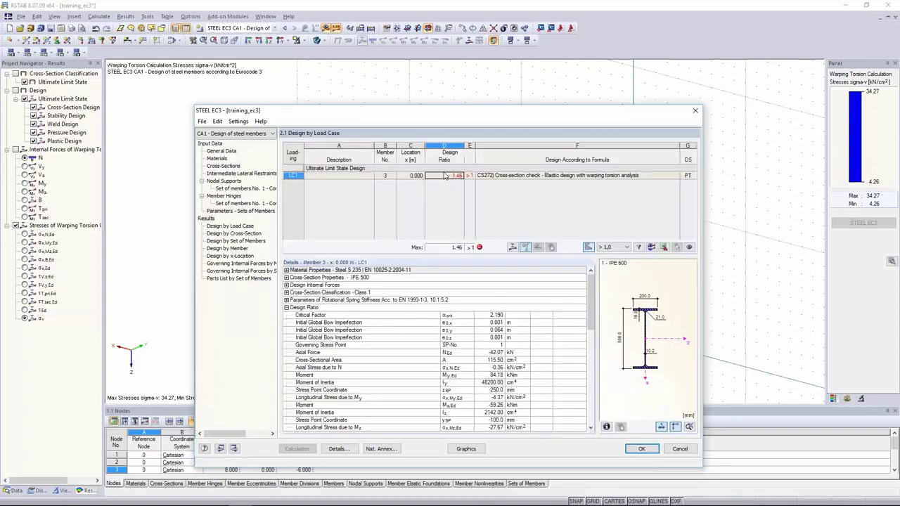
left_click_drag(555, 179, 364, 181)
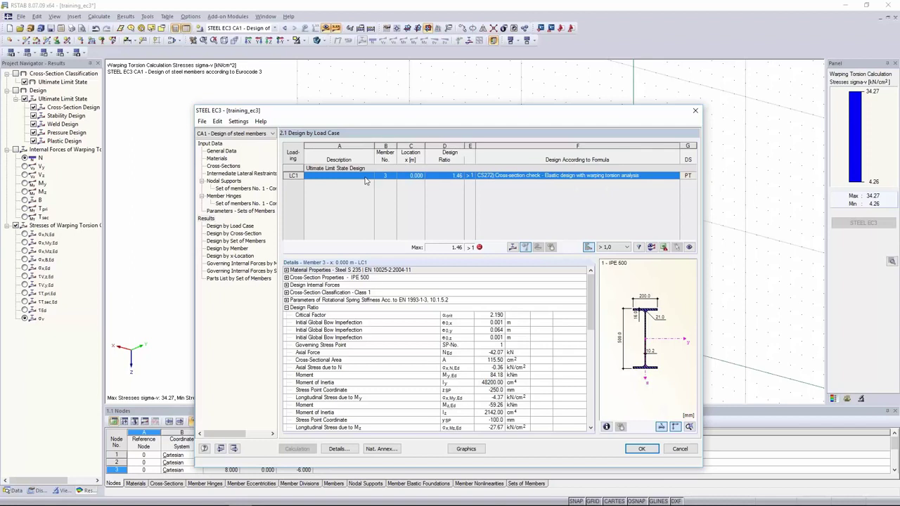
left_click(449, 176)
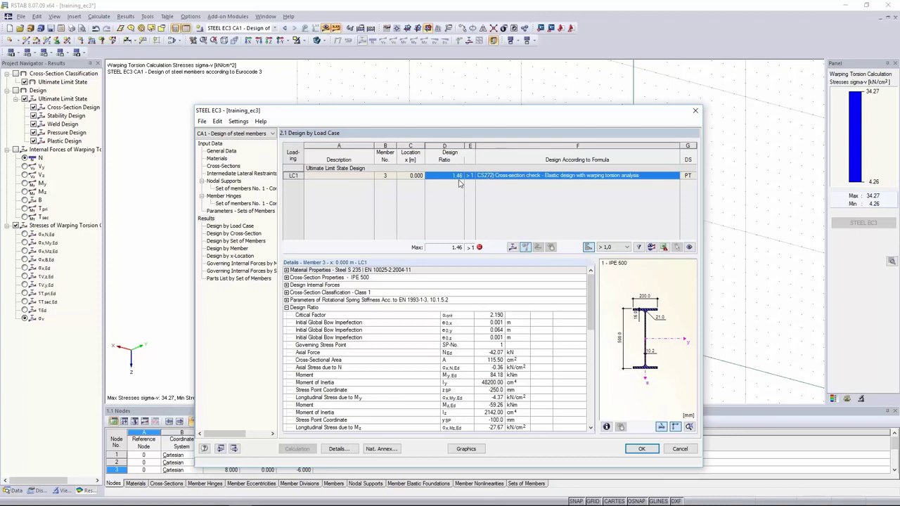
left_click(437, 180)
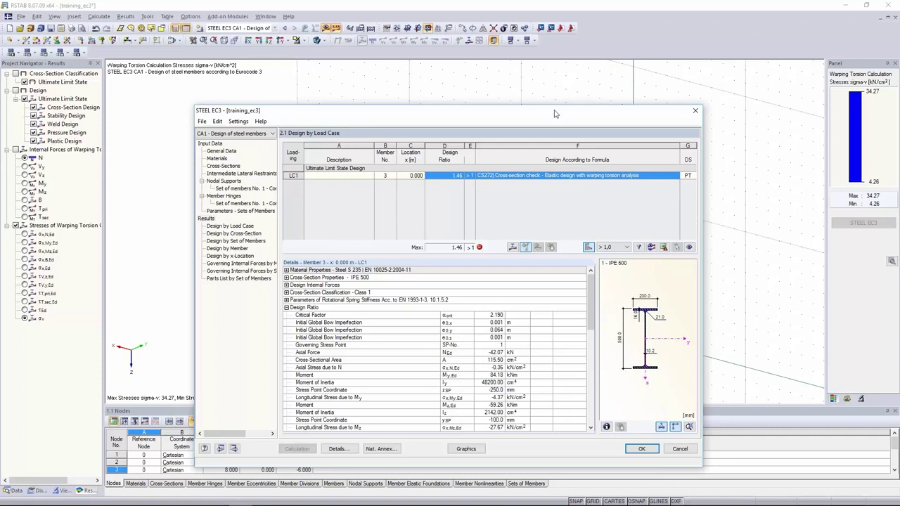
Examine member 3's cross-section classification, design ratio components and design formula for LC1
left_click_drag(555, 115, 549, 71)
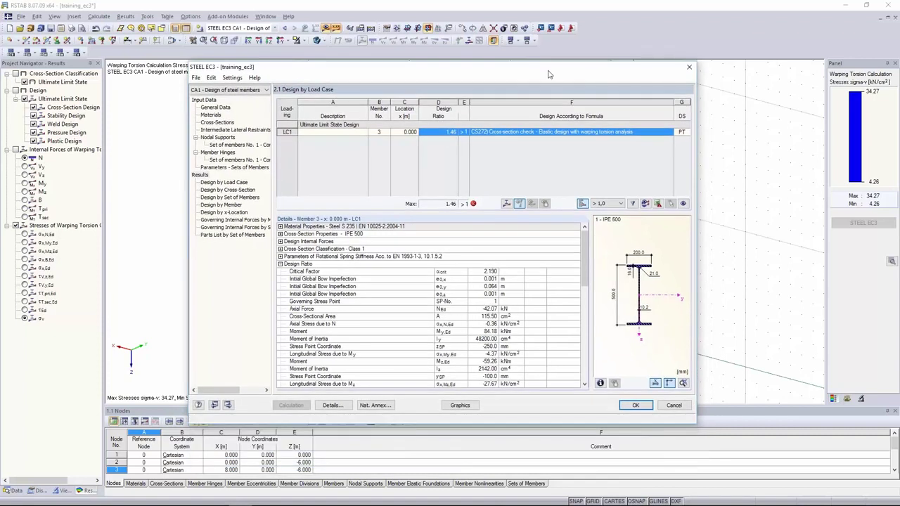
left_click(443, 133)
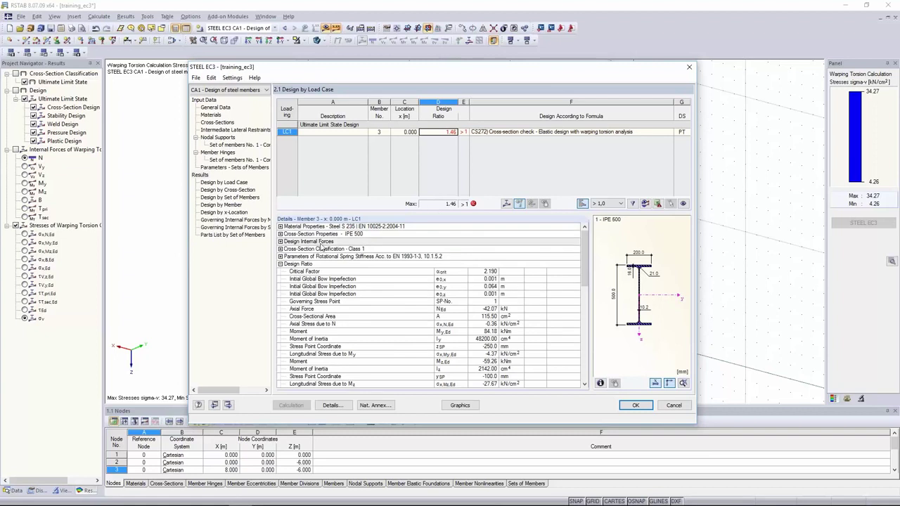
left_click(365, 251)
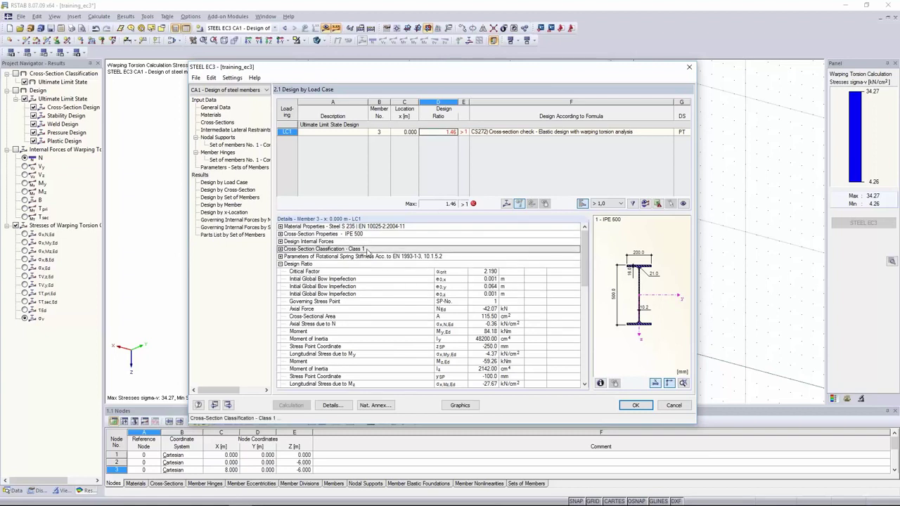
left_click_drag(584, 259, 583, 353)
left_click(316, 386)
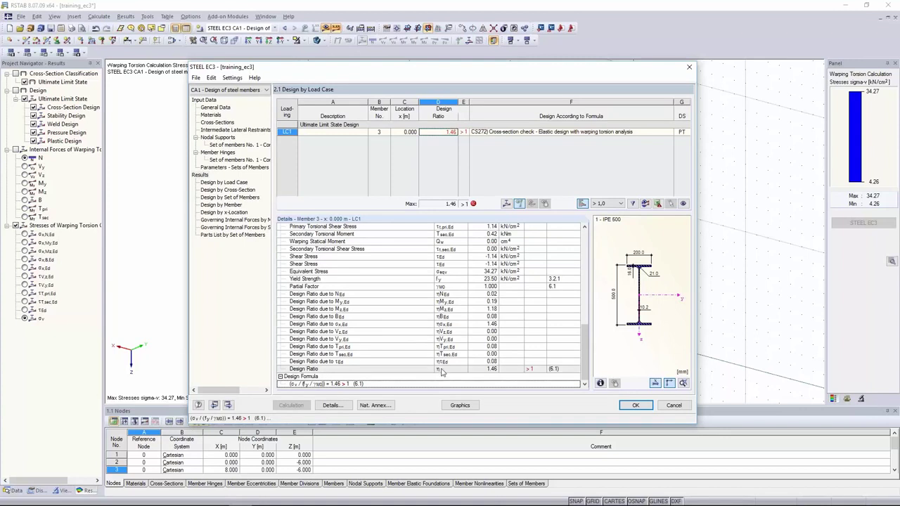
Enable the advanced plastic design checks for Class 1 and 2 cross-sections, keeping the Simplex Method
left_click(331, 405)
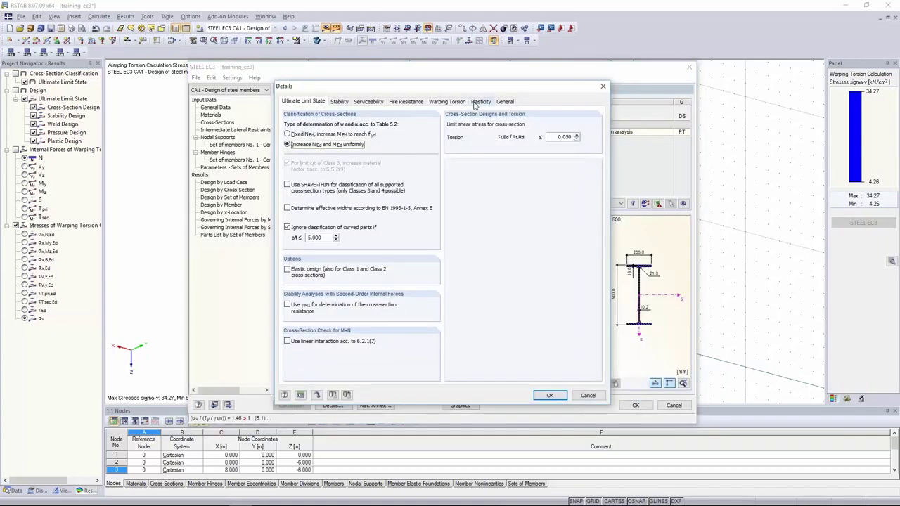
left_click(481, 103)
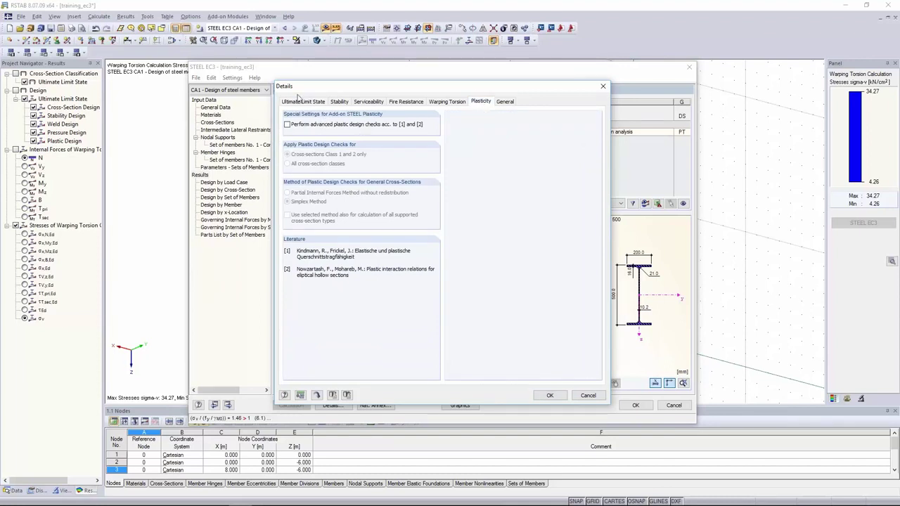
left_click(295, 127)
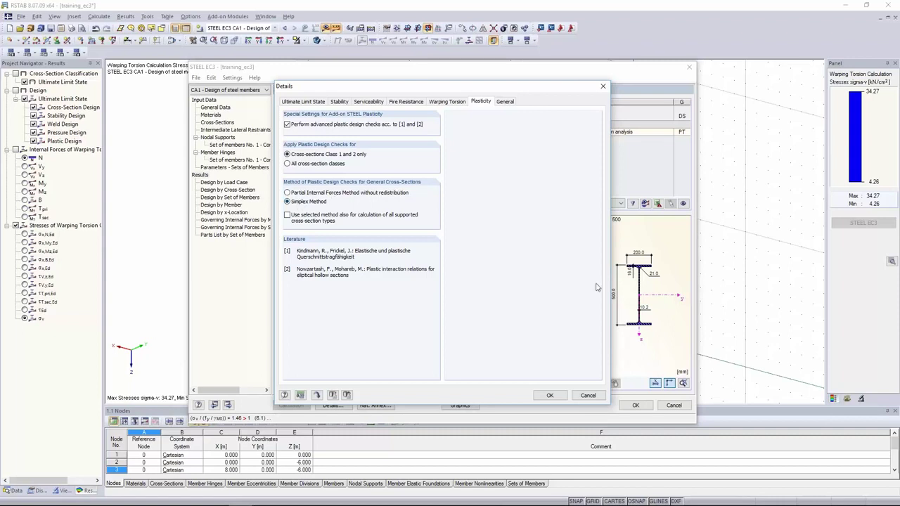
left_click(550, 395)
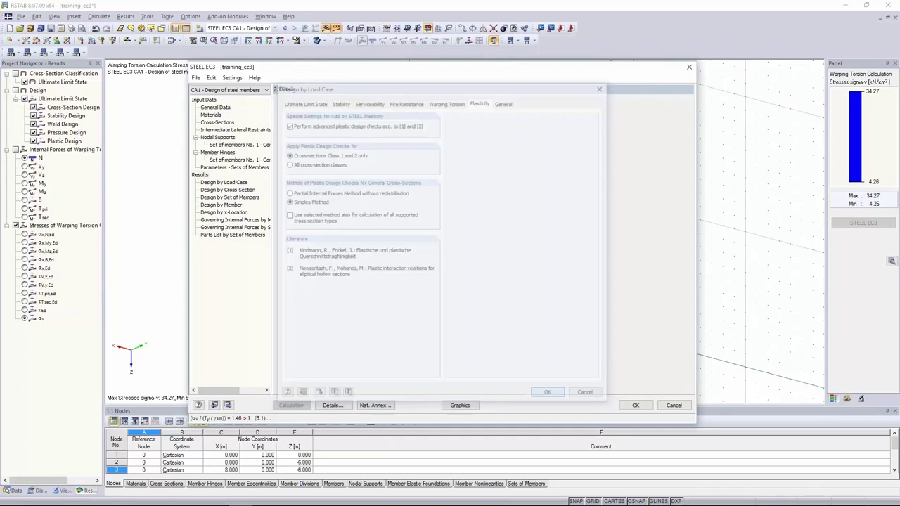
Recheck the nodal supports and the second-order warping torsion settings, and run the design with the plastic checks
left_click(239, 145)
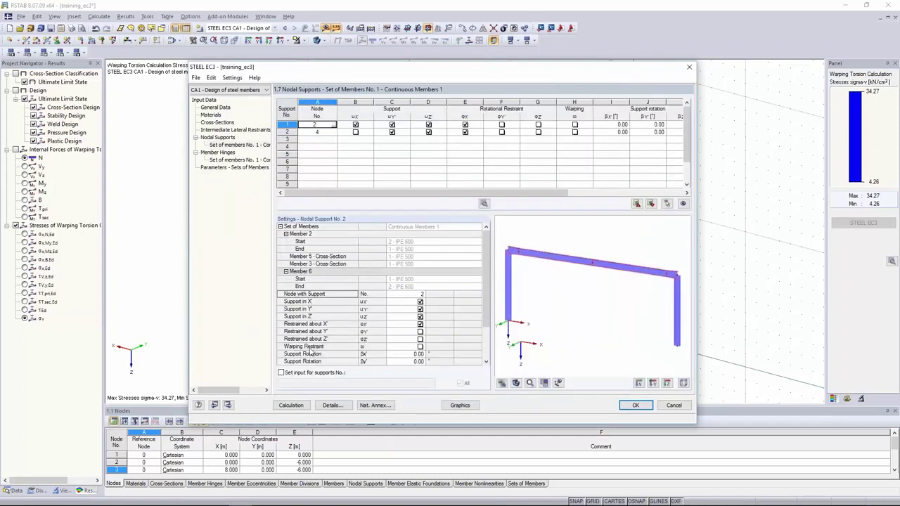
left_click(332, 406)
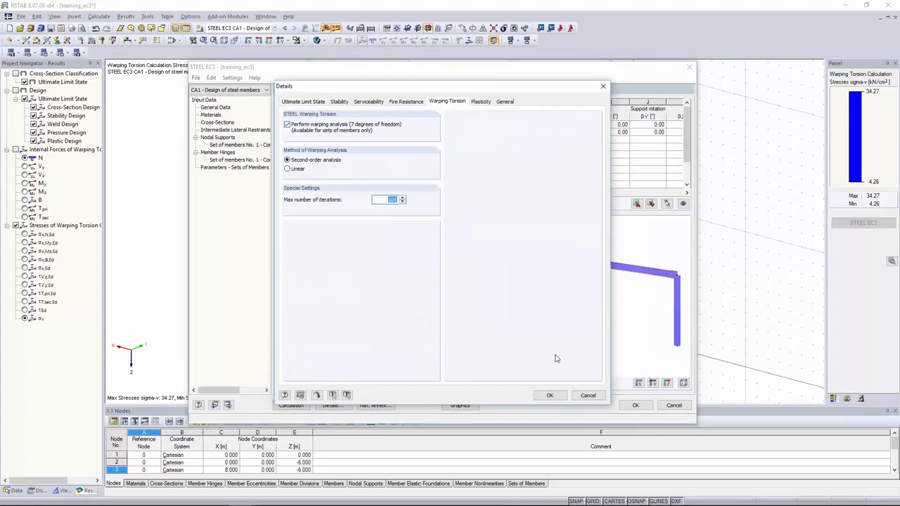
left_click(587, 395)
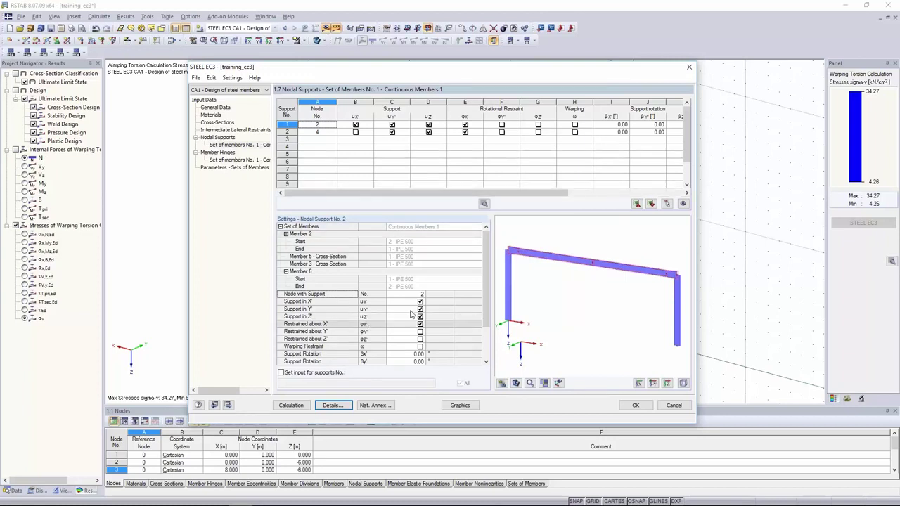
left_click(305, 407)
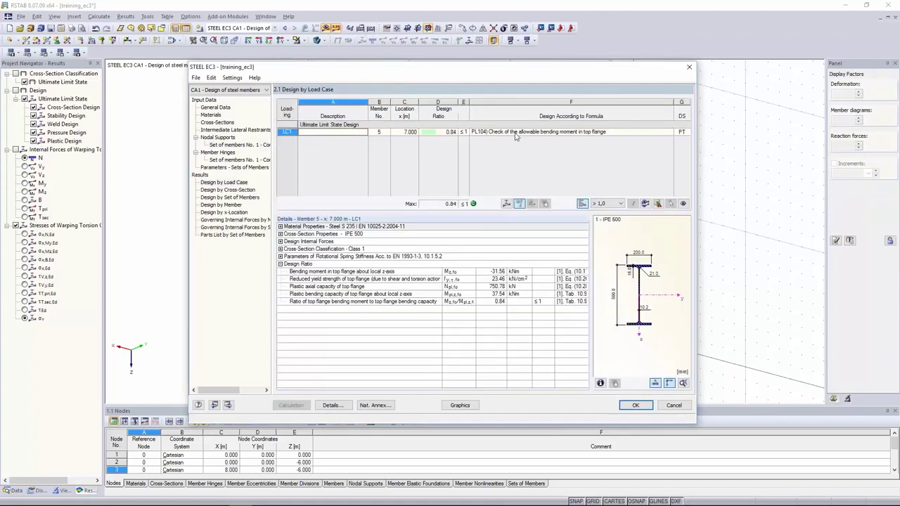
Examine member 5's plastic design result for LC1 and view the beam's mode shape with an adjusted display factor
left_click(347, 133)
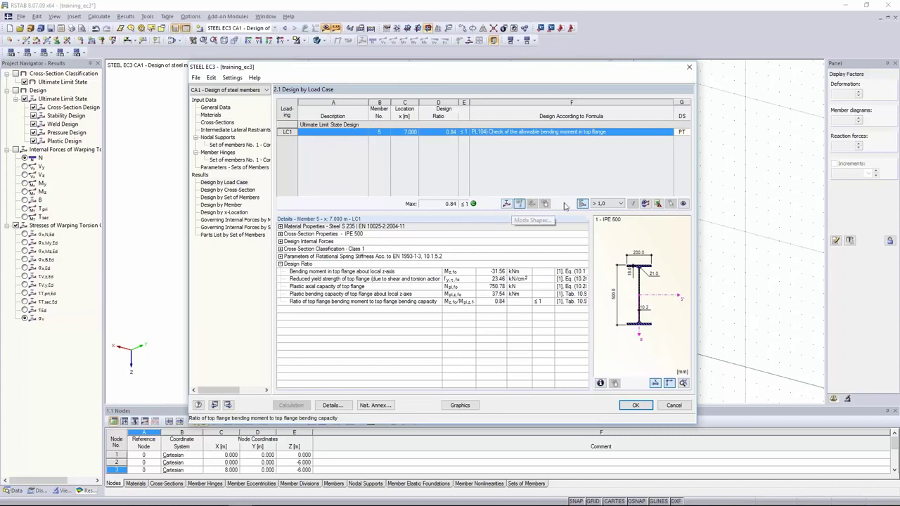
left_click(506, 203)
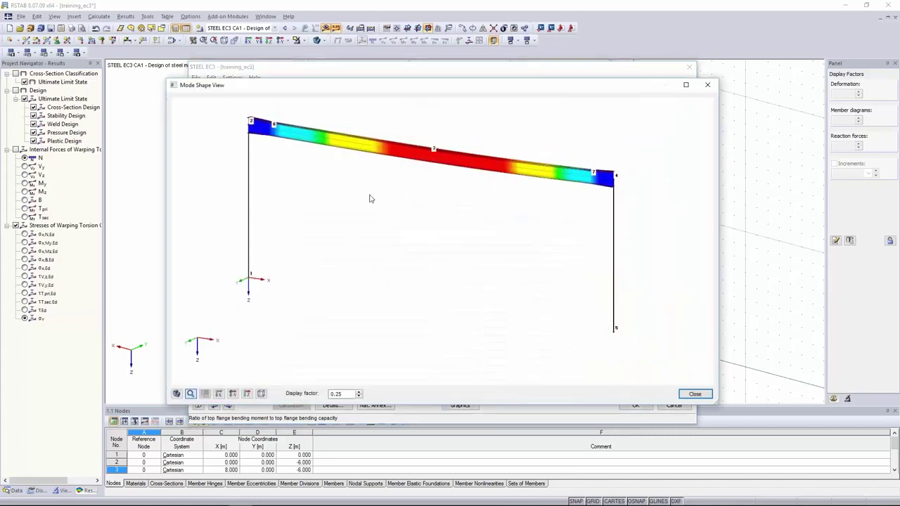
left_click(358, 392)
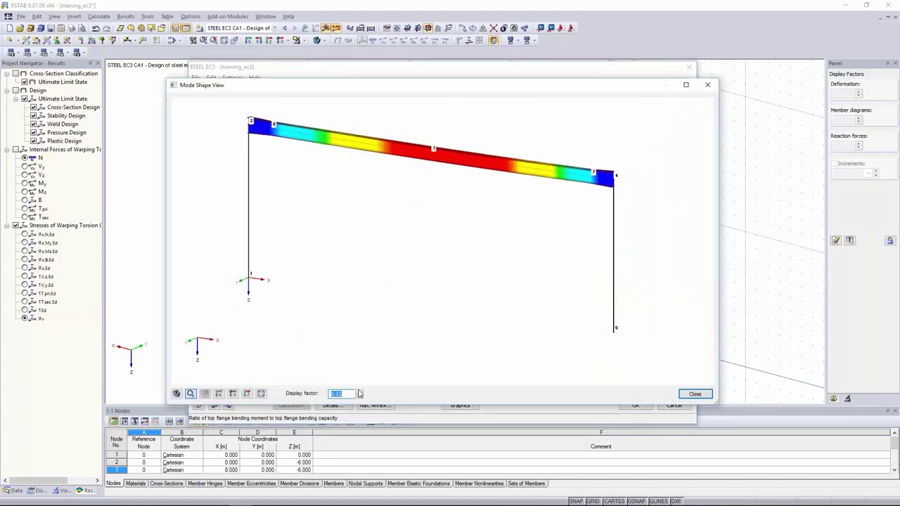
middle_click_drag(472, 209, 376, 125, "ctrl")
left_click(695, 394)
left_click(434, 133)
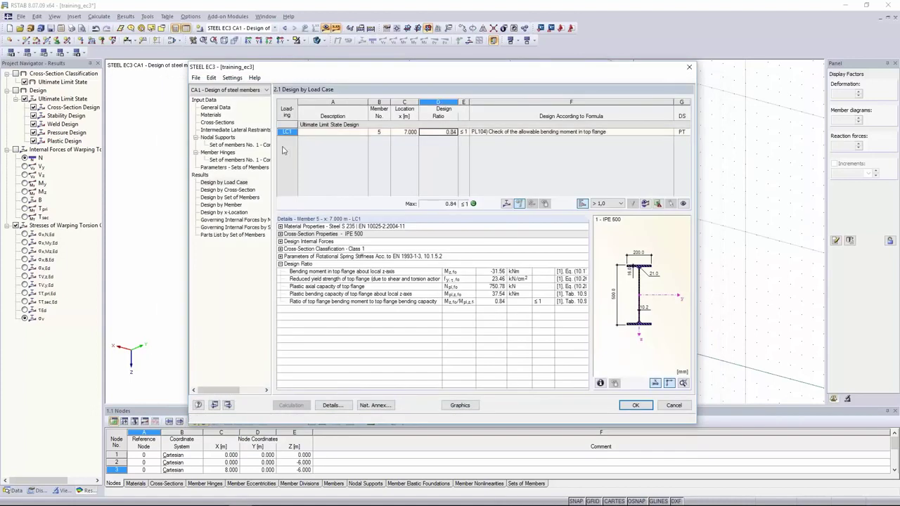
Review the nodal supports, set-of-members parameters and plastic design settings, returning to the design results by load case
left_click(250, 145)
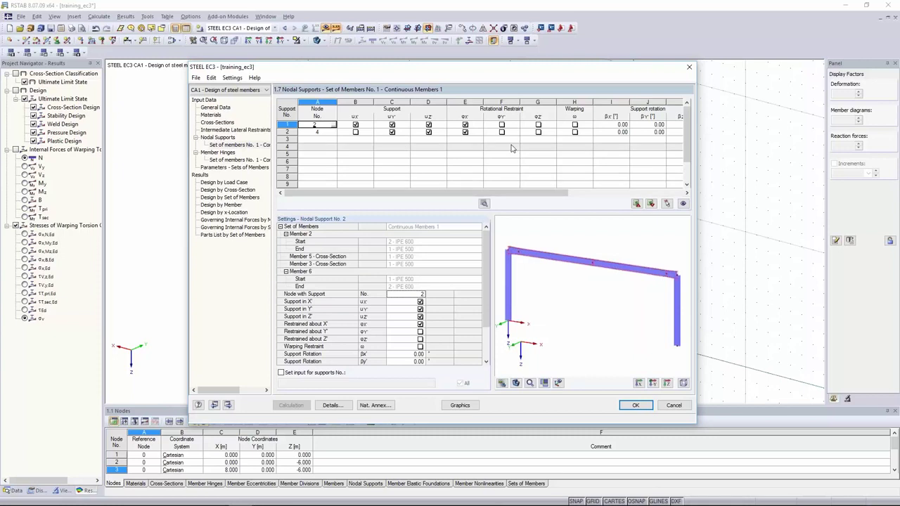
left_click(224, 168)
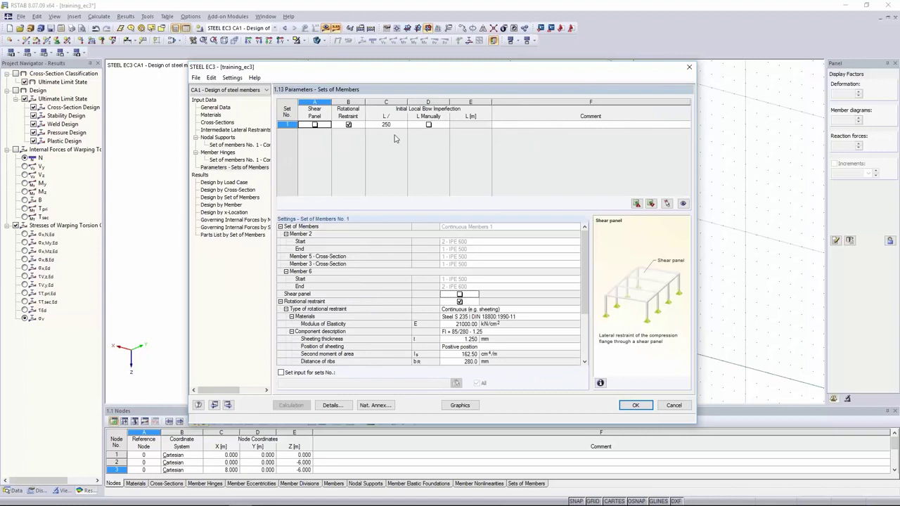
left_click(332, 404)
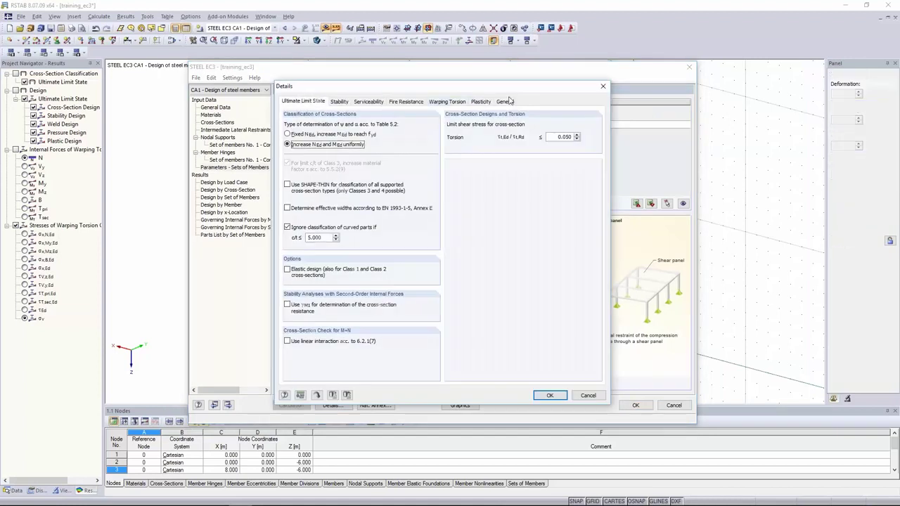
left_click(480, 101)
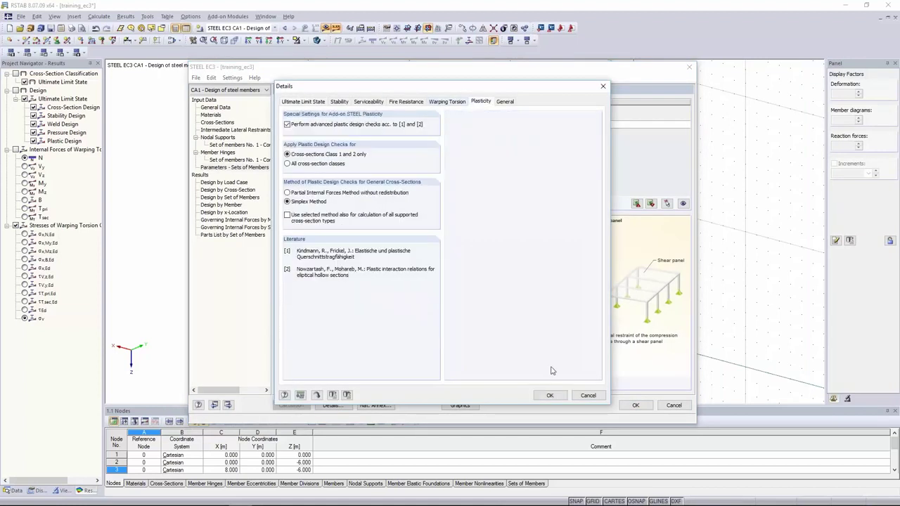
left_click(550, 396)
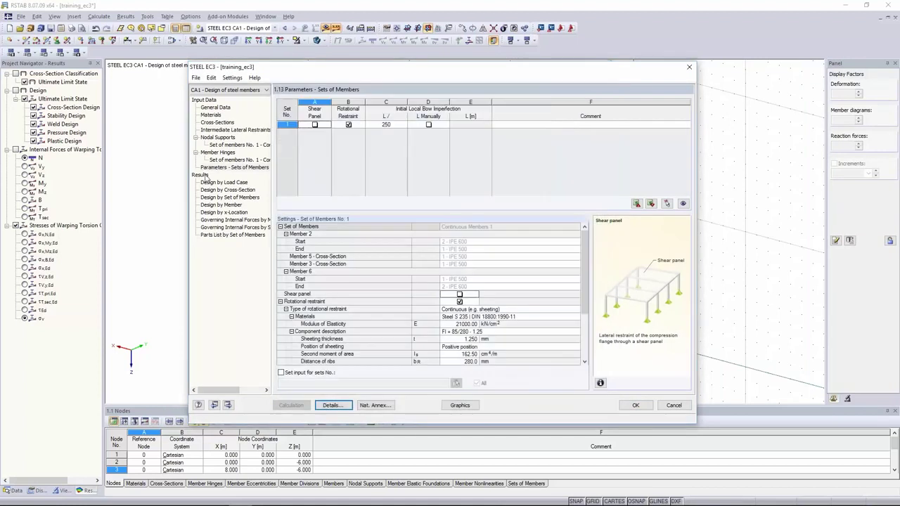
left_click(207, 181)
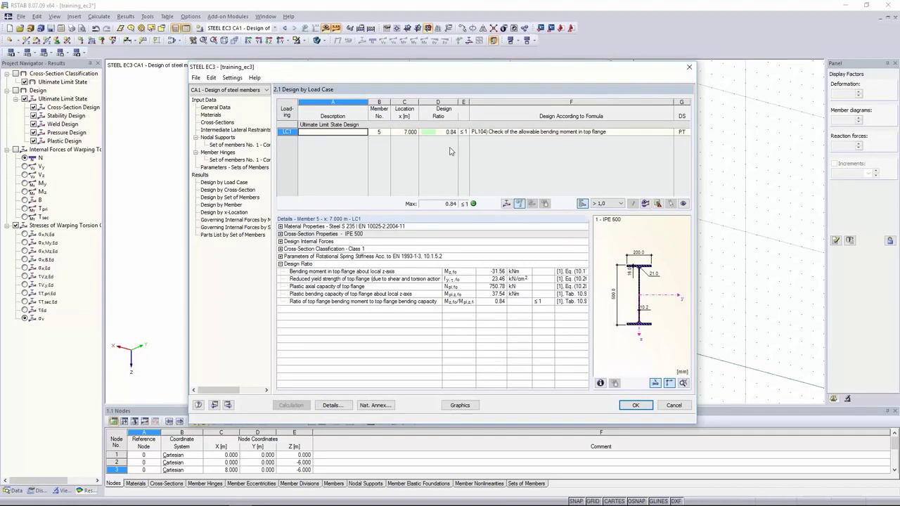
Re-examine the nodal supports of set of members No. 1 and compare them with the LC1 design result
left_click_drag(471, 76, 458, 76)
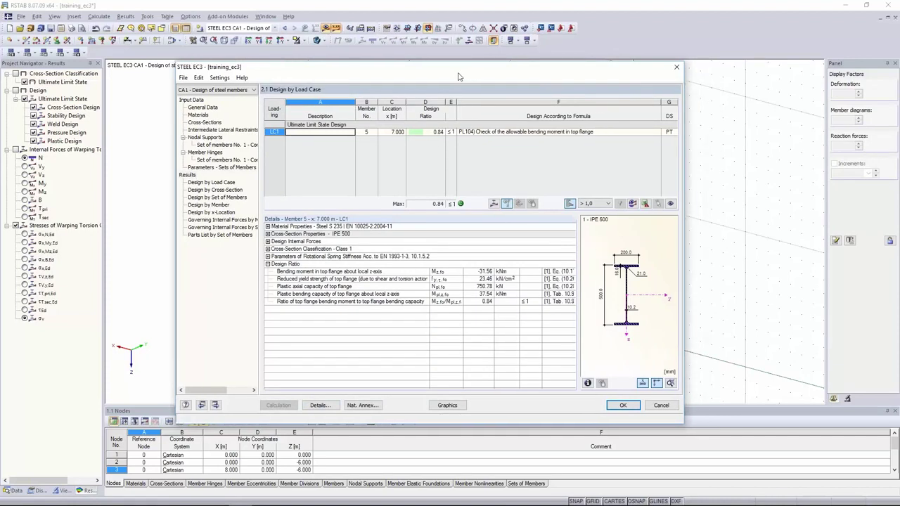
left_click(234, 145)
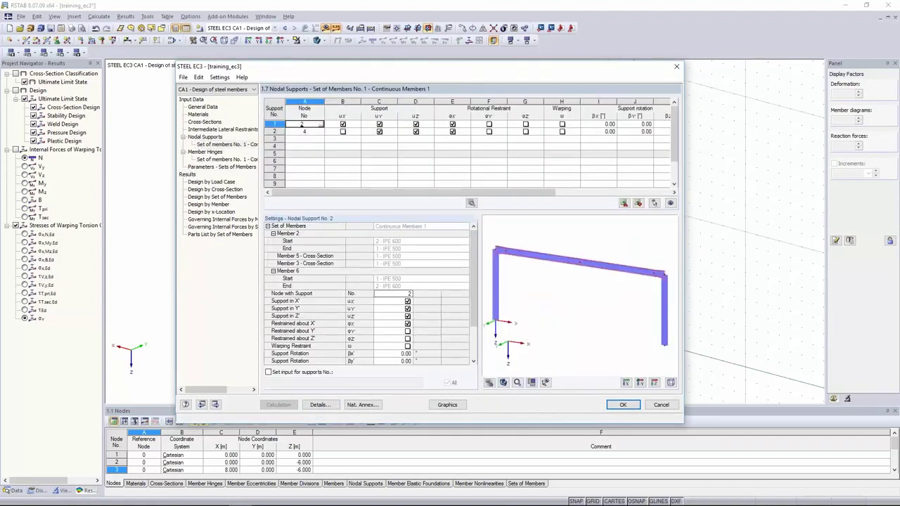
left_click(186, 175)
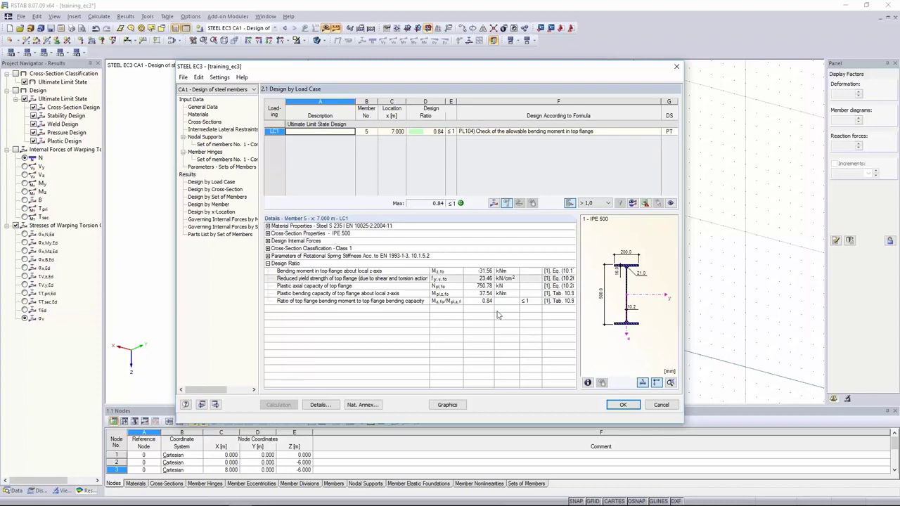
Review the warping torsion analysis and plasticity detail settings and leave them without making changes
left_click(320, 404)
left_click(434, 101)
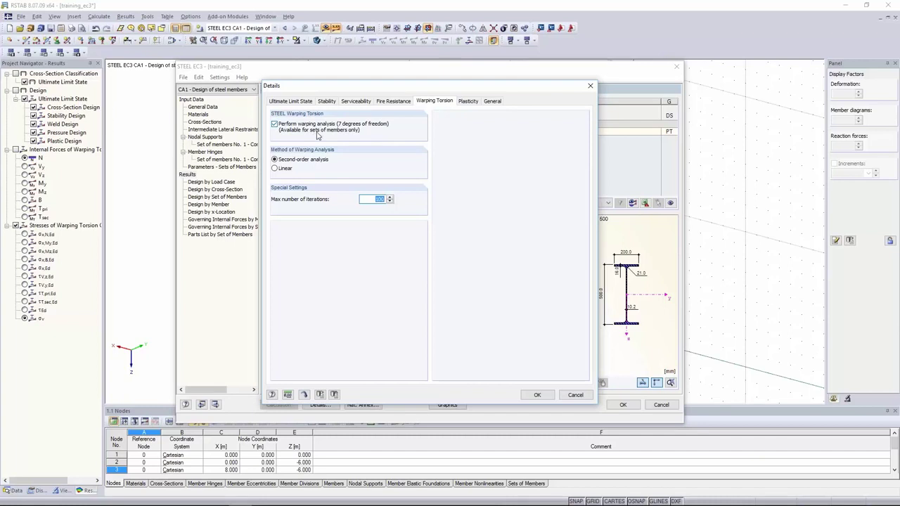
left_click(467, 101)
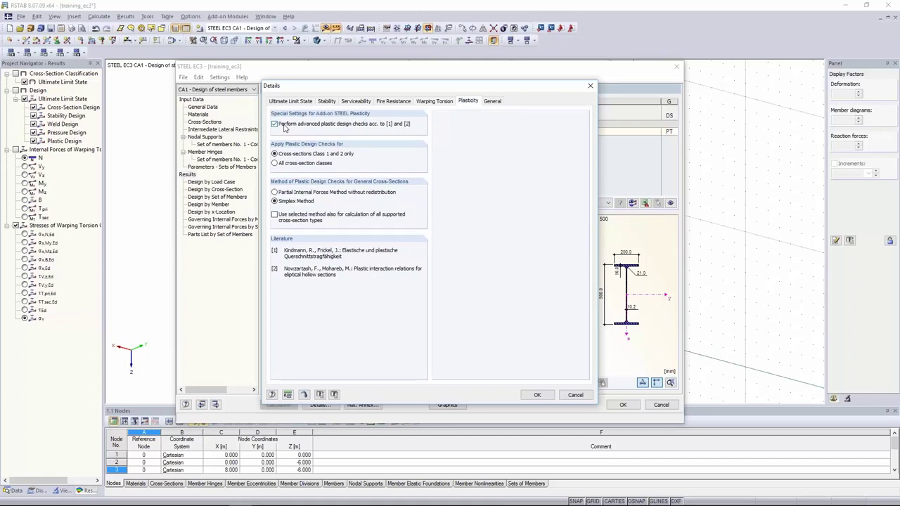
left_click(590, 87)
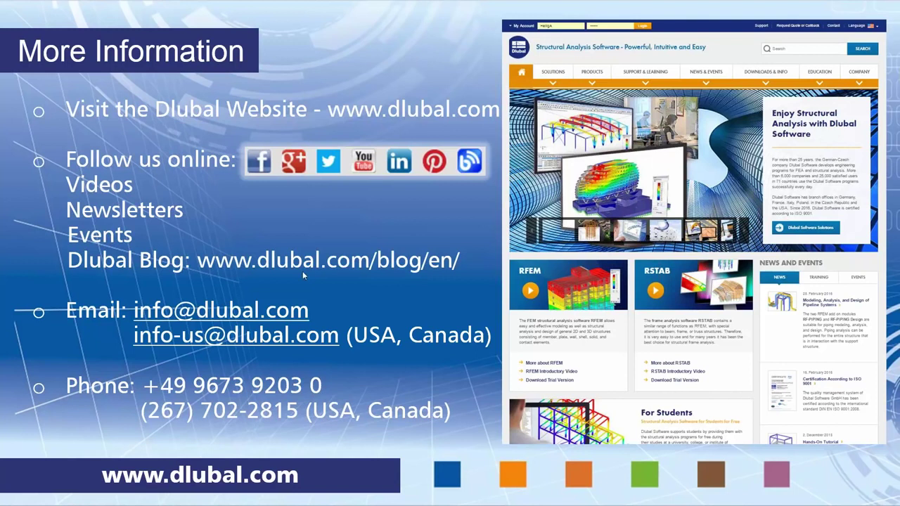
Switch to the web browser and open the Downloads & Info page of the Dlubal website
key("alt+Tab")
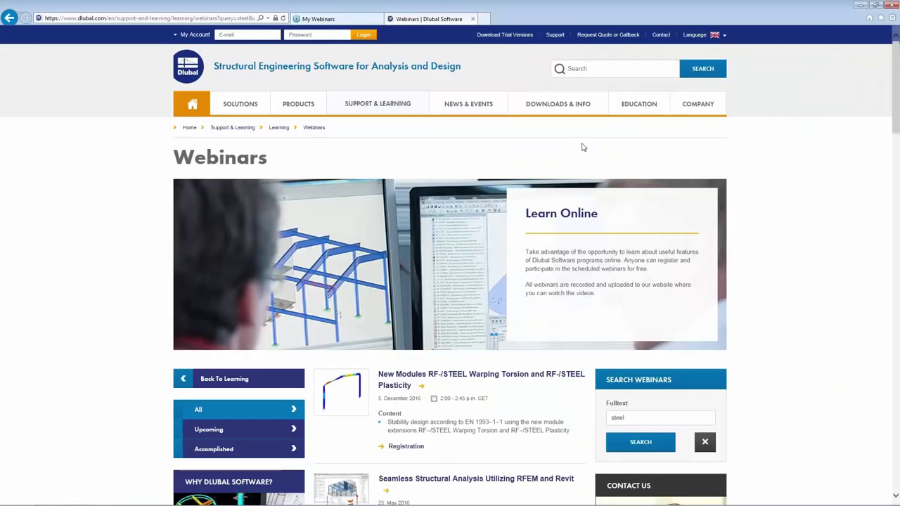
mouse_move(188, 124)
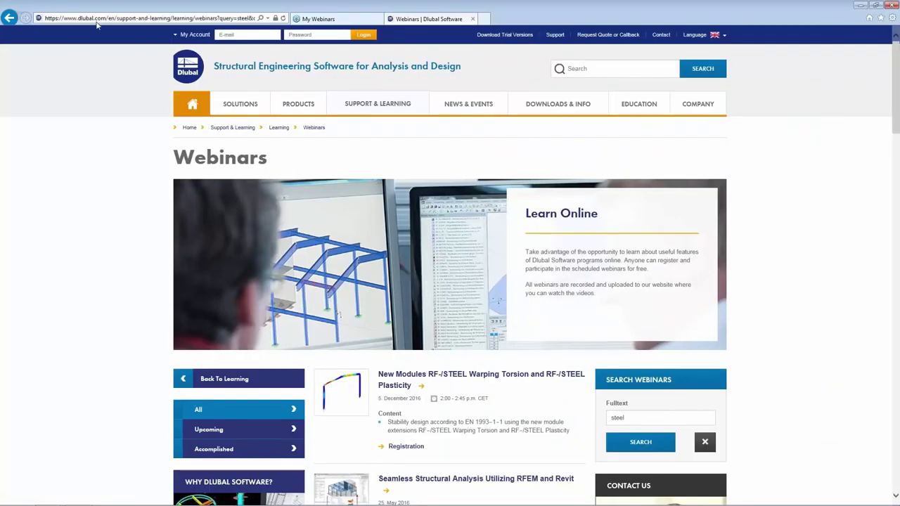
mouse_move(538, 105)
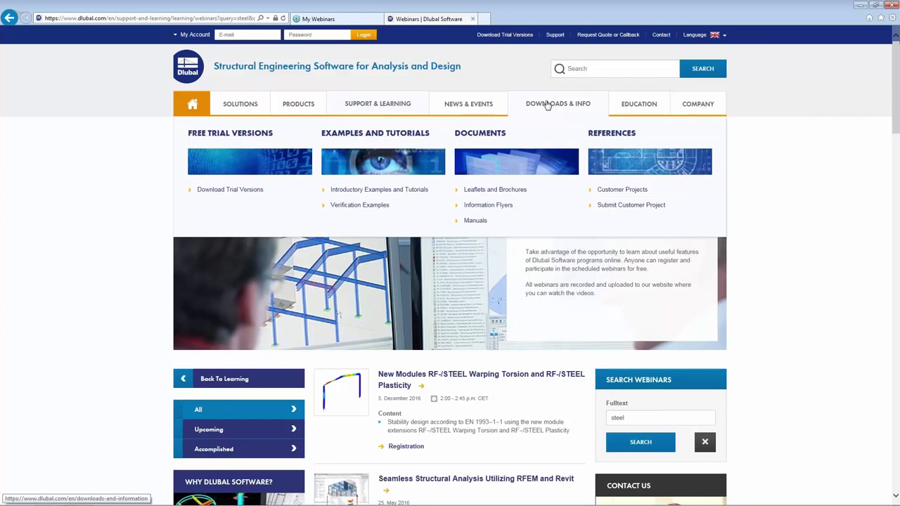
left_click(547, 105)
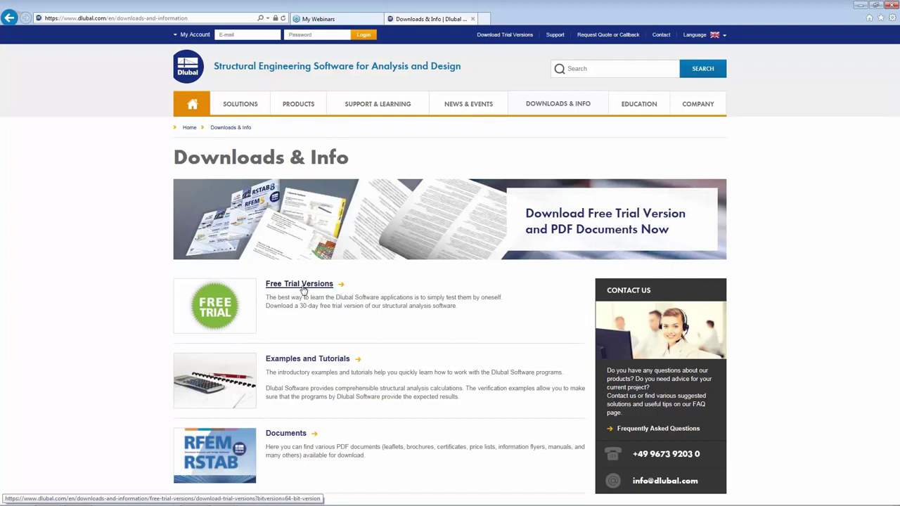
Open the Dlubal Webinars page, search it for "steel" and browse the listed webinars
mouse_move(373, 108)
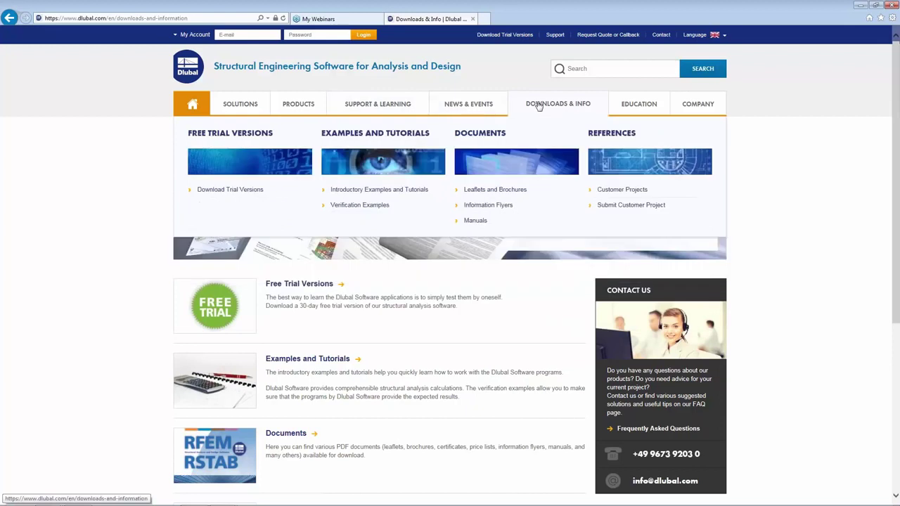
mouse_move(478, 106)
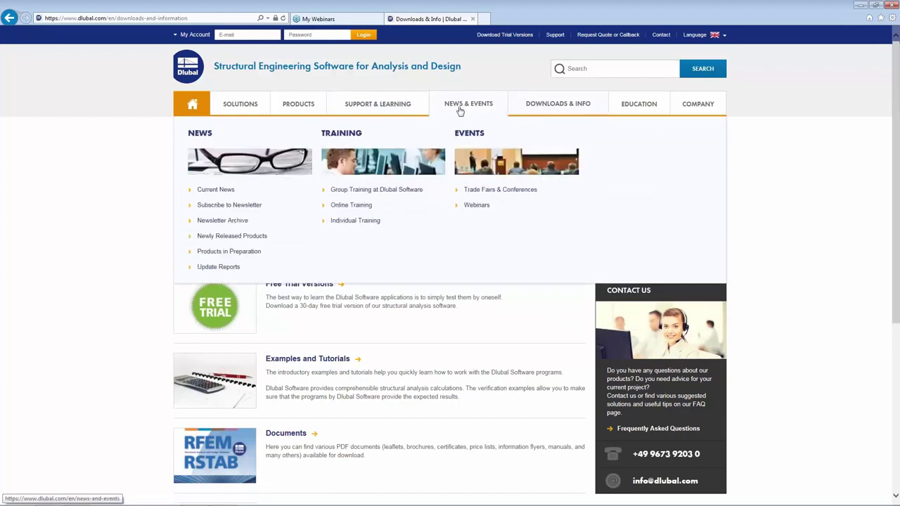
left_click(478, 206)
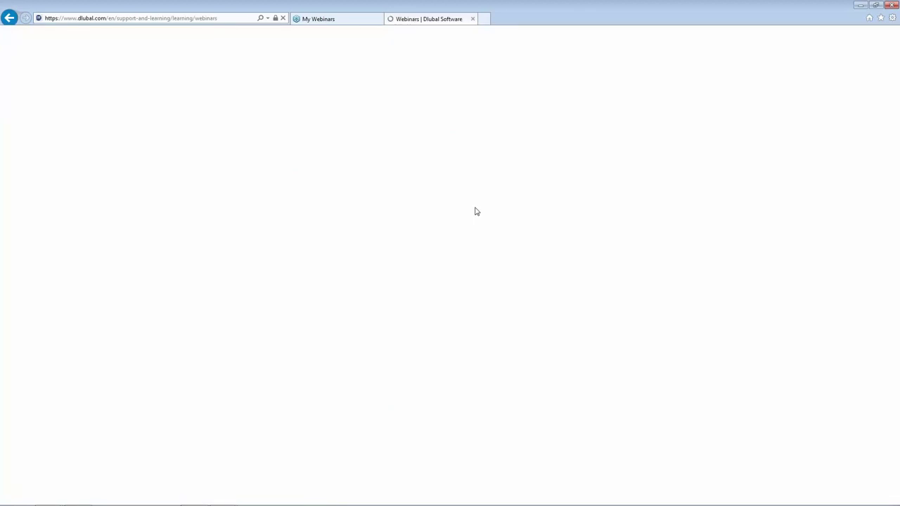
scroll(480, 362, "down", 2)
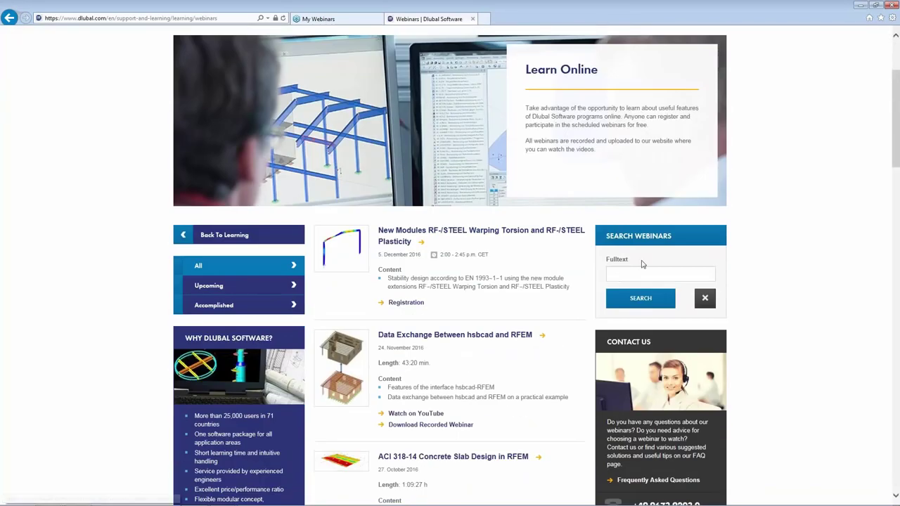
left_click(615, 272)
type("steel")
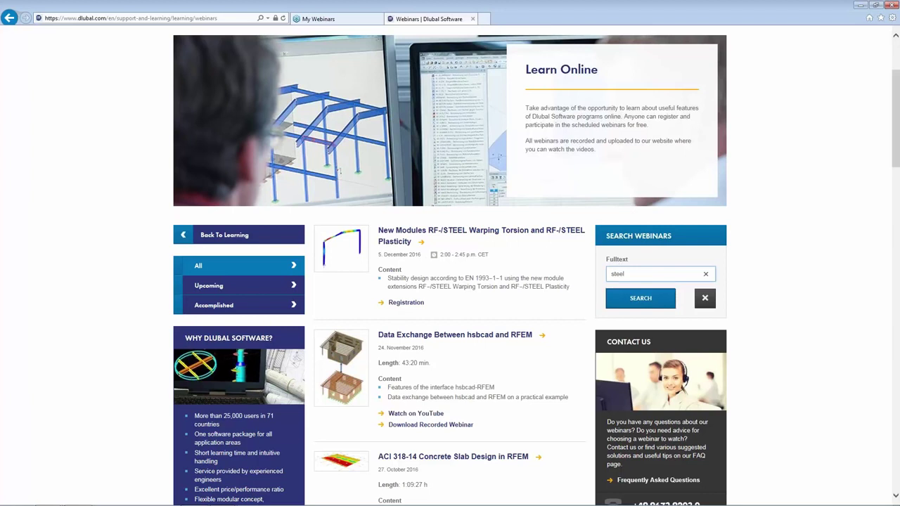
key("Return")
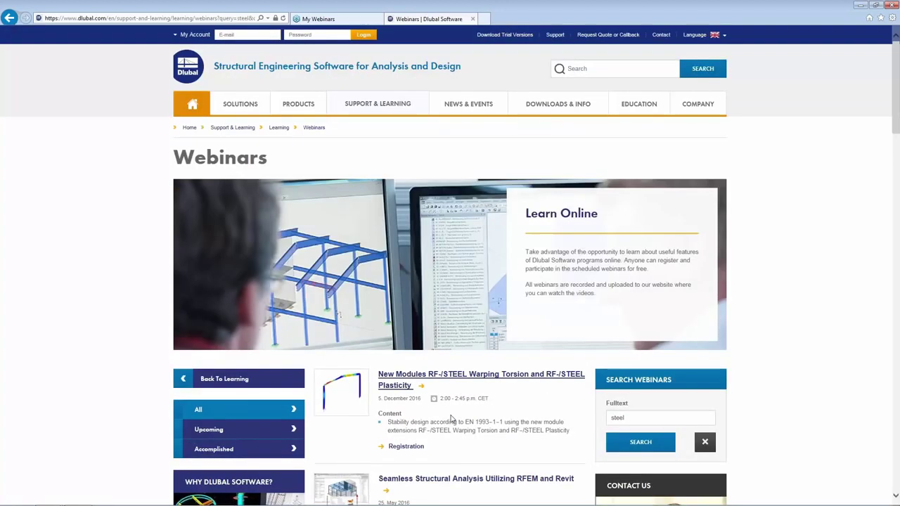
scroll(430, 408, "down", 1)
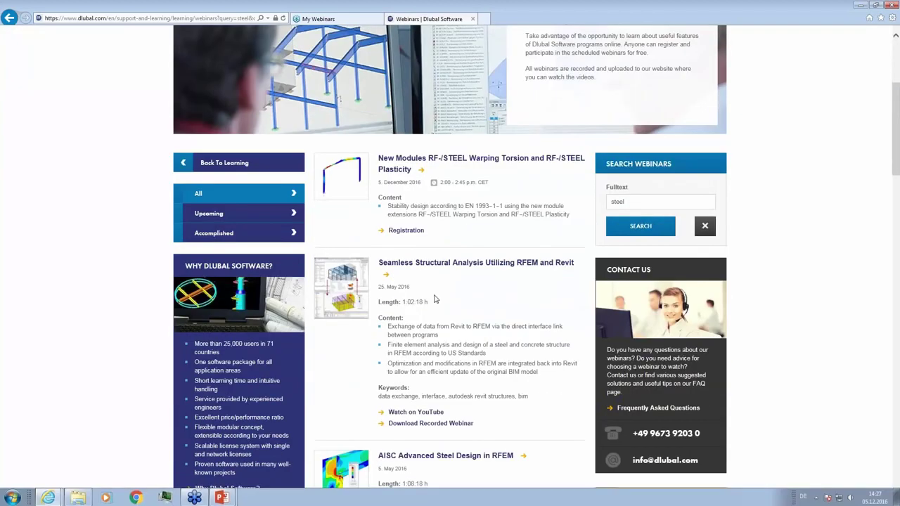
scroll(443, 298, "down", 7)
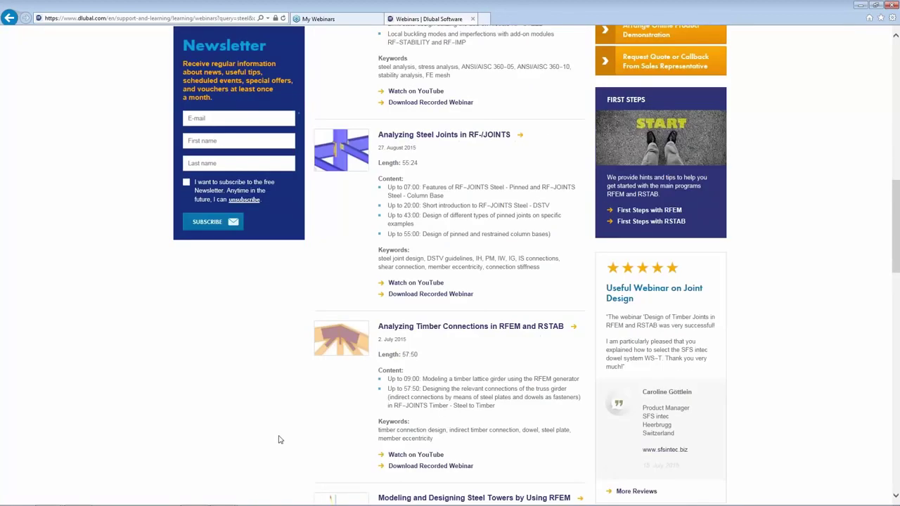
key("alt+Tab")
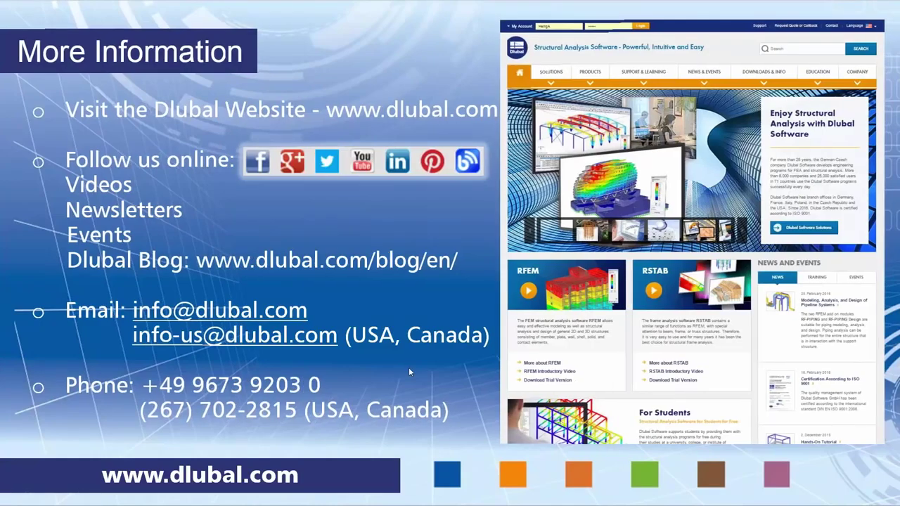
left_click(409, 367)
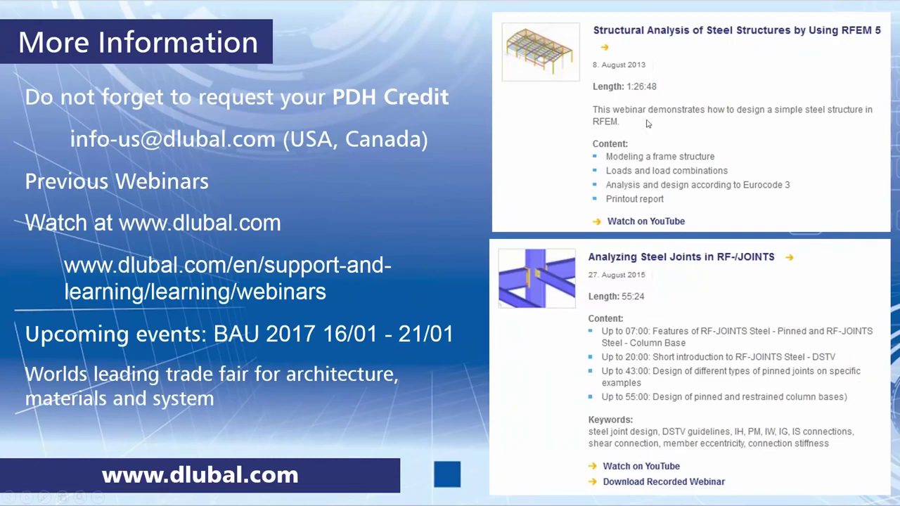